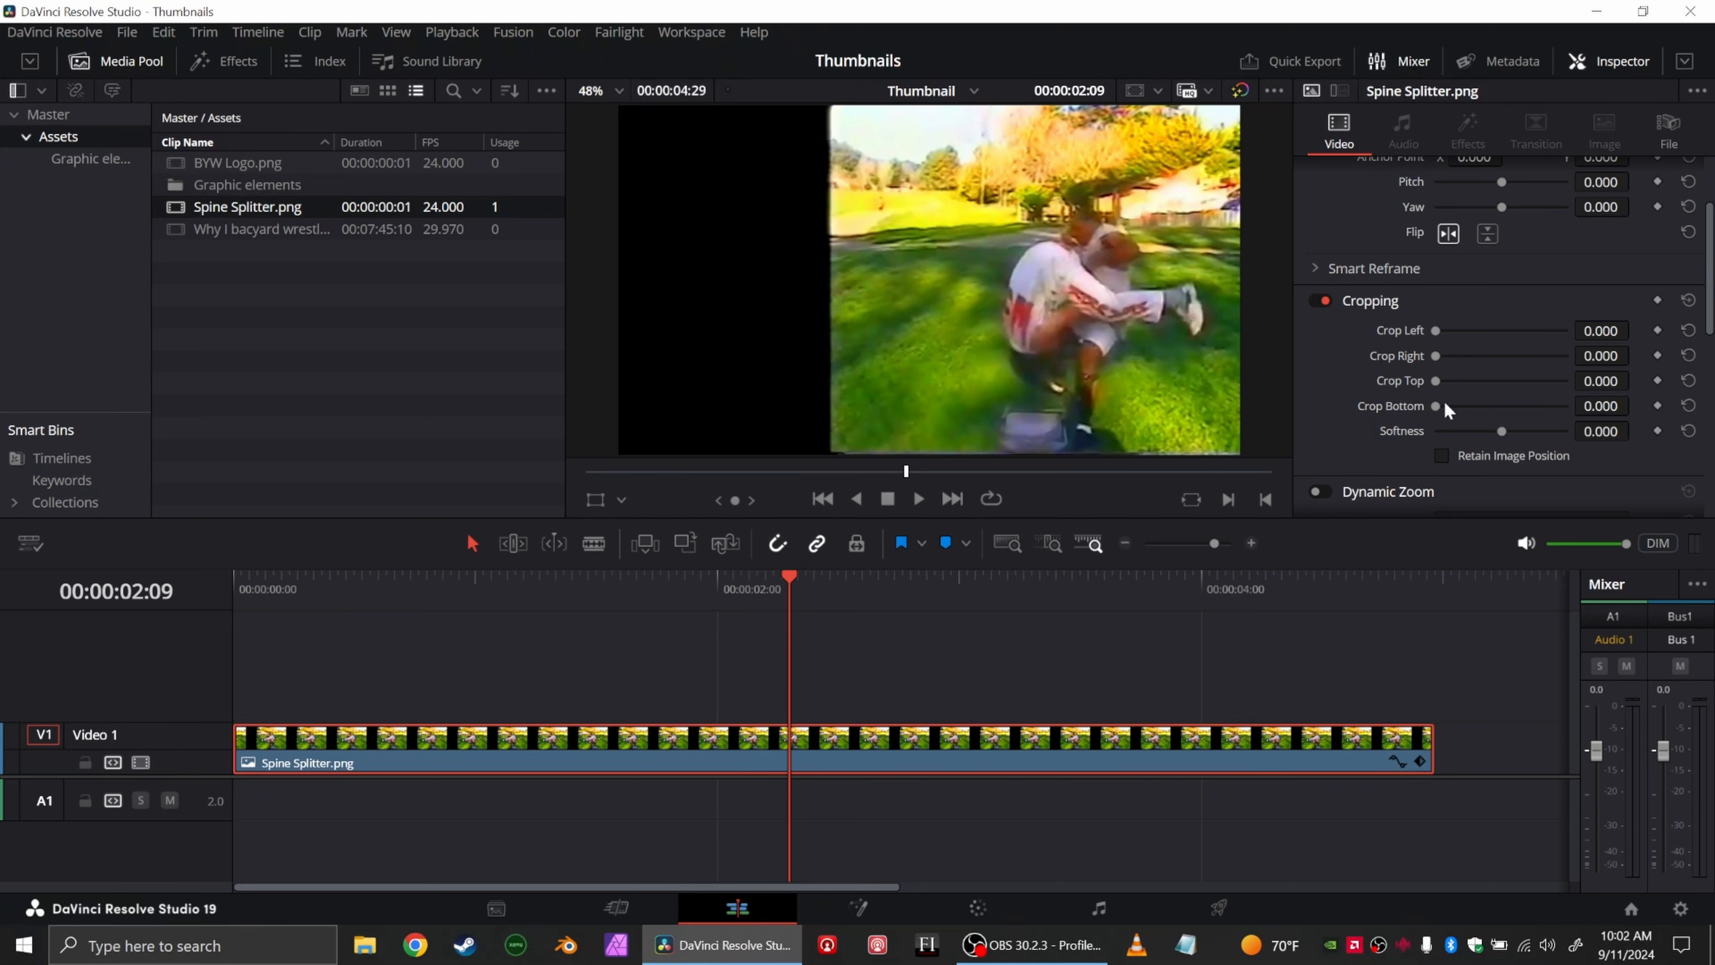
Step: Crop the Spine Splitter image's right side by 791.5 with the crop softness set to 100
drag(1502, 431, 1555, 433)
drag(1437, 356, 1439, 356)
drag(1438, 355, 1490, 367)
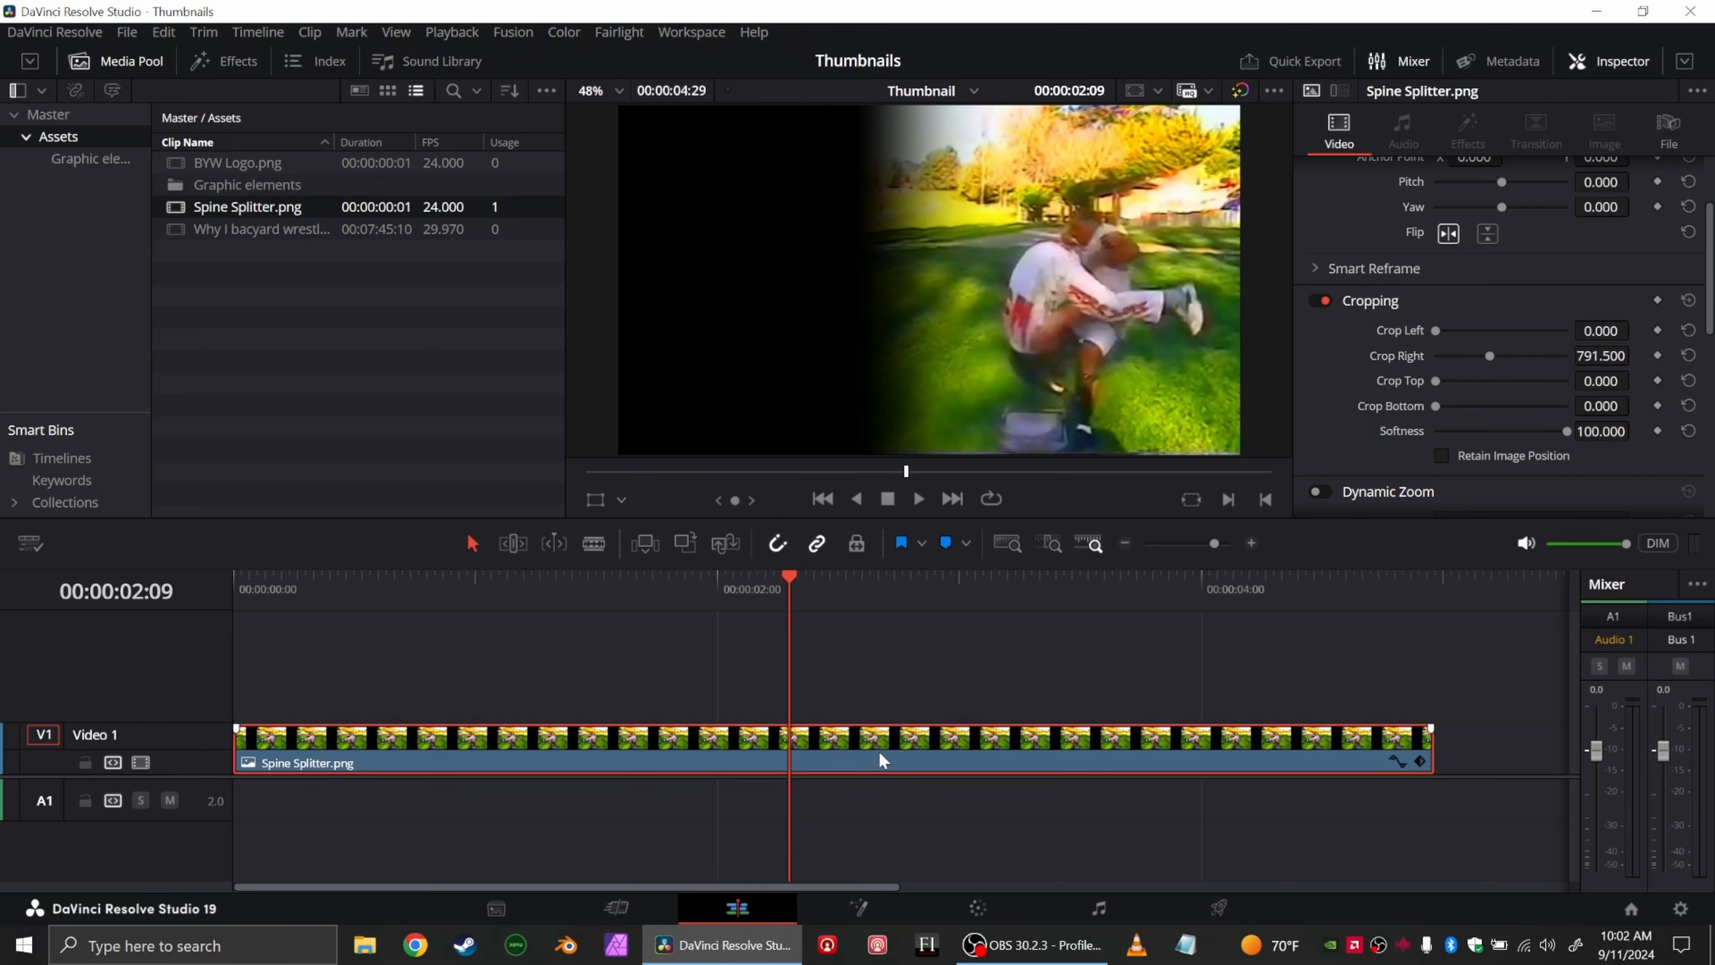
Step: Move the Spine Splitter clip up to Video 2 and place a Solid Color generator beneath it on Video 1
key(alt+Up)
click(203, 62)
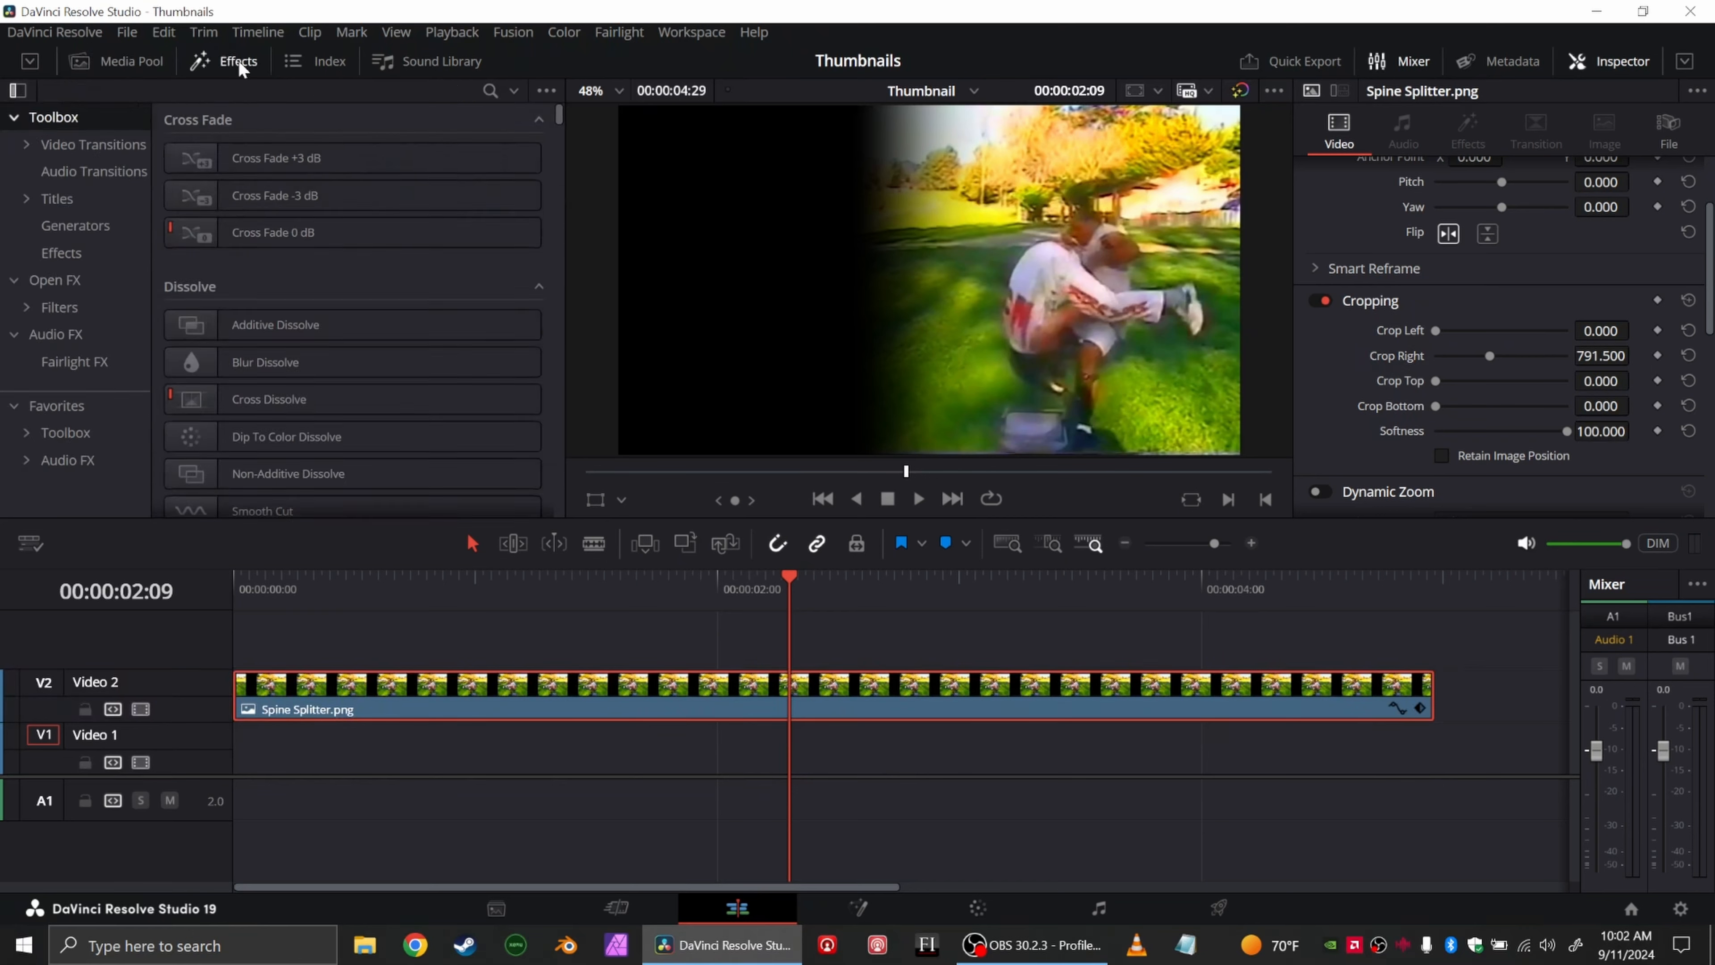
click(75, 226)
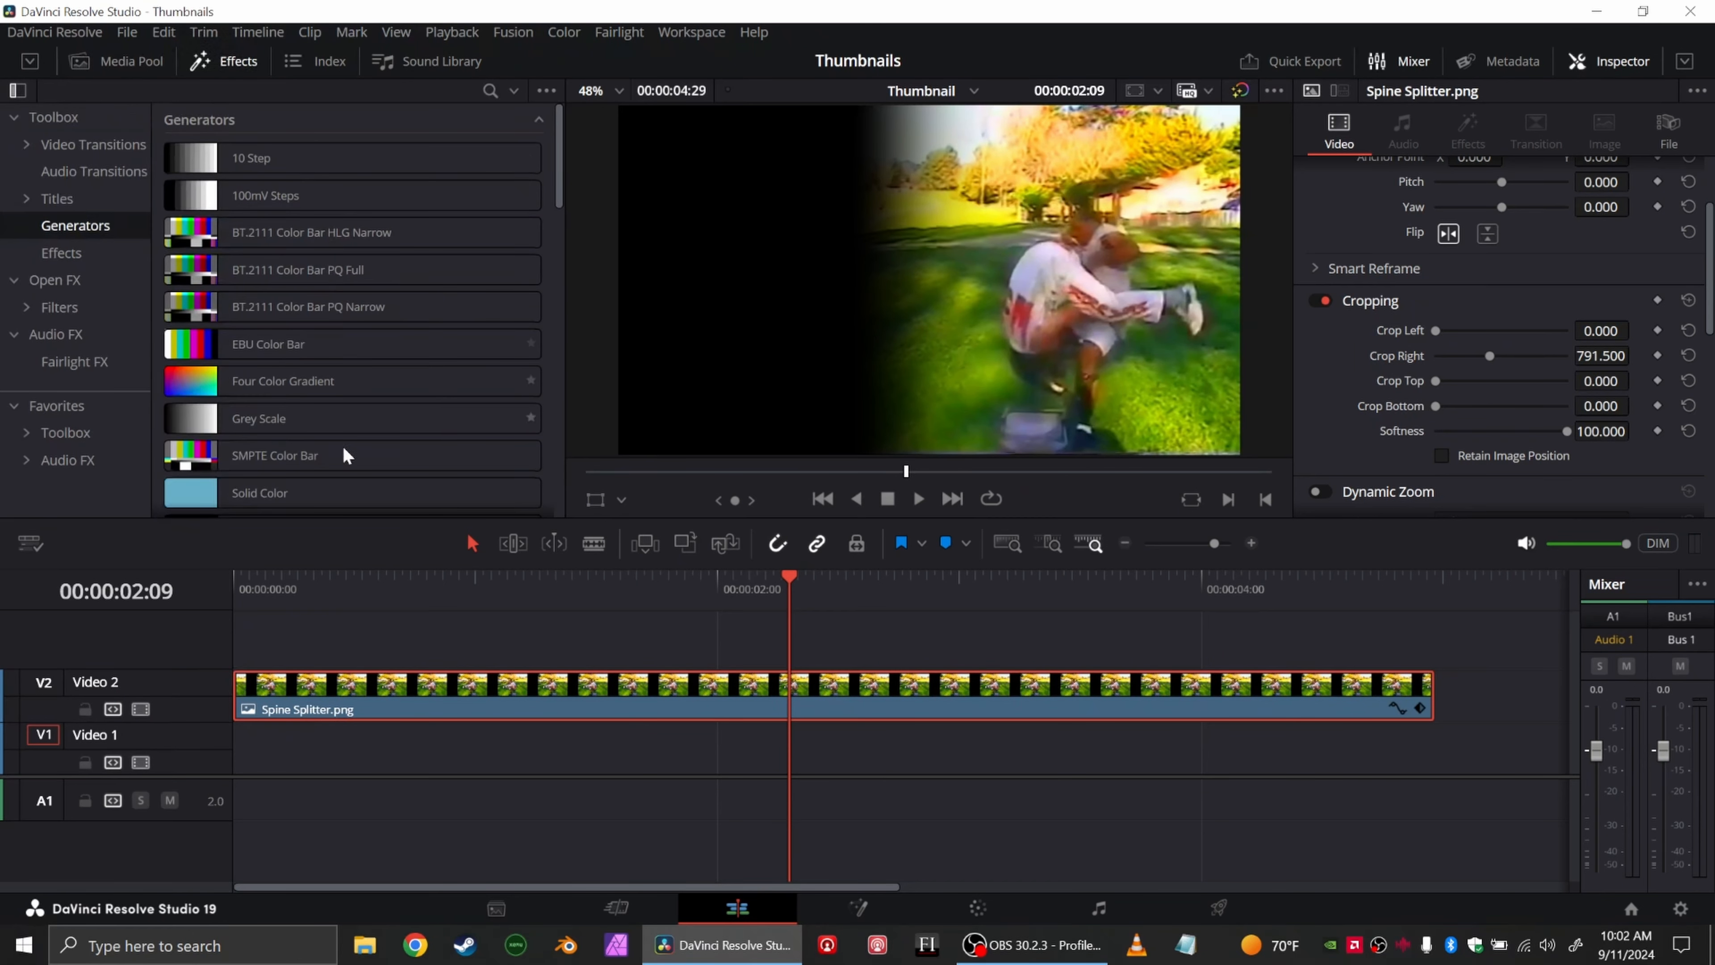
drag(280, 497, 362, 744)
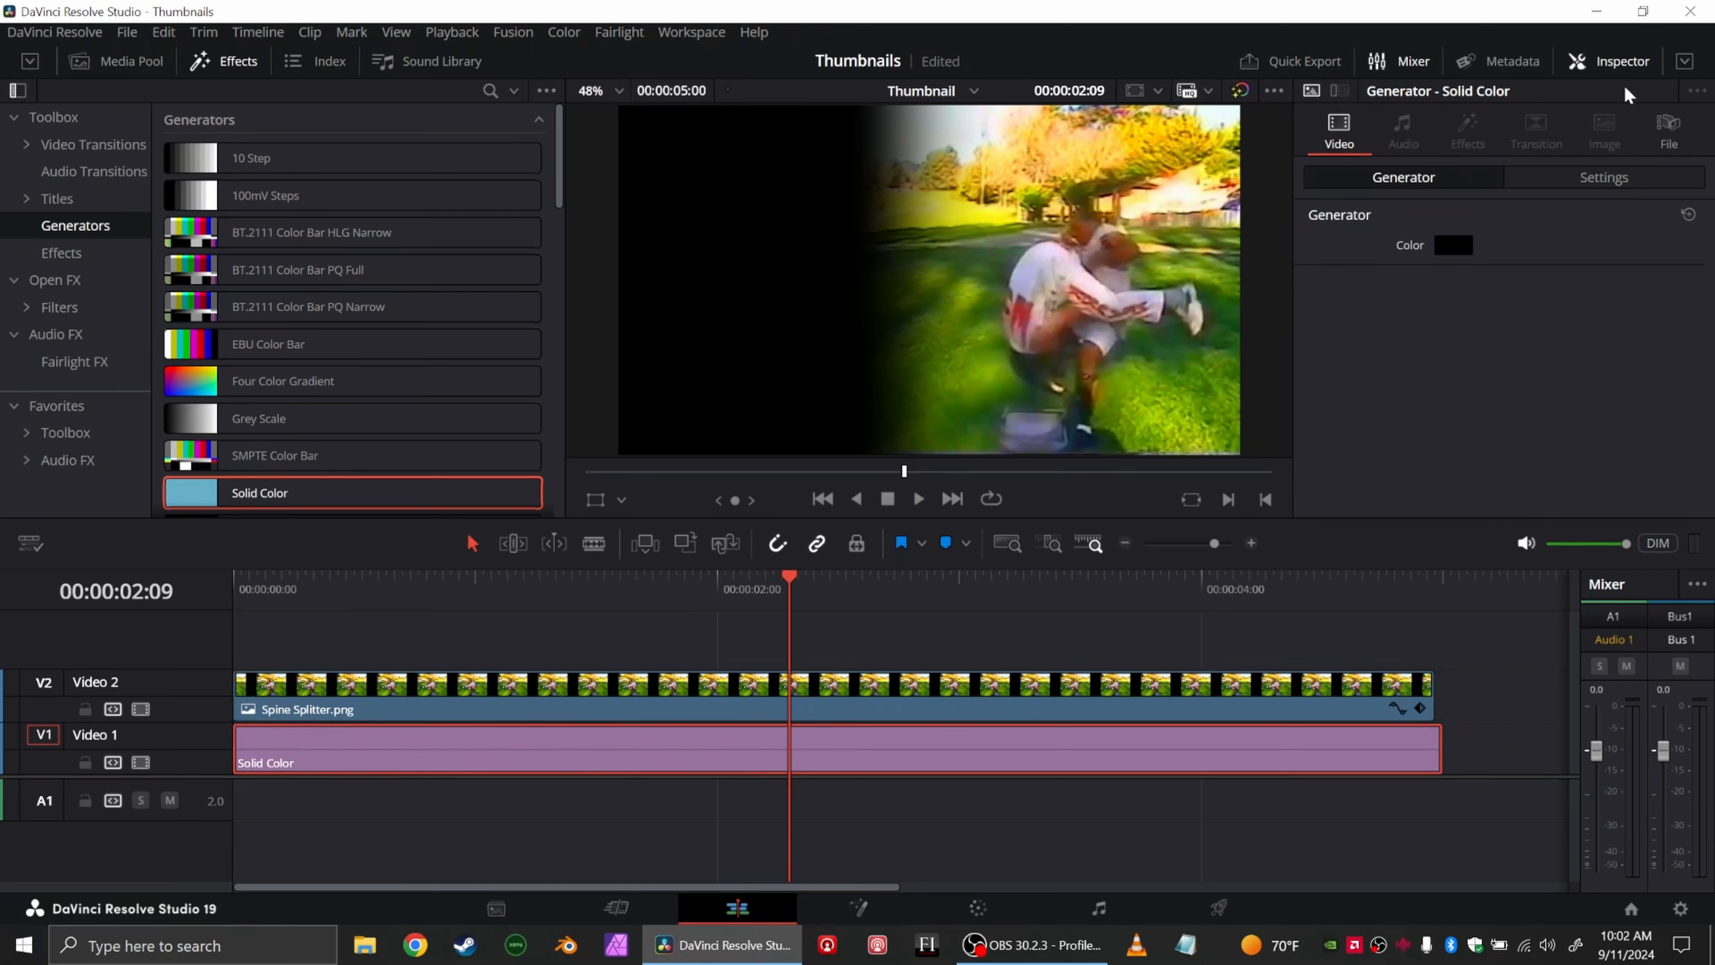
Step: Set the solid colour to white (#ffffff) and trim its clip to end with the Spine Splitter clip
click(1454, 246)
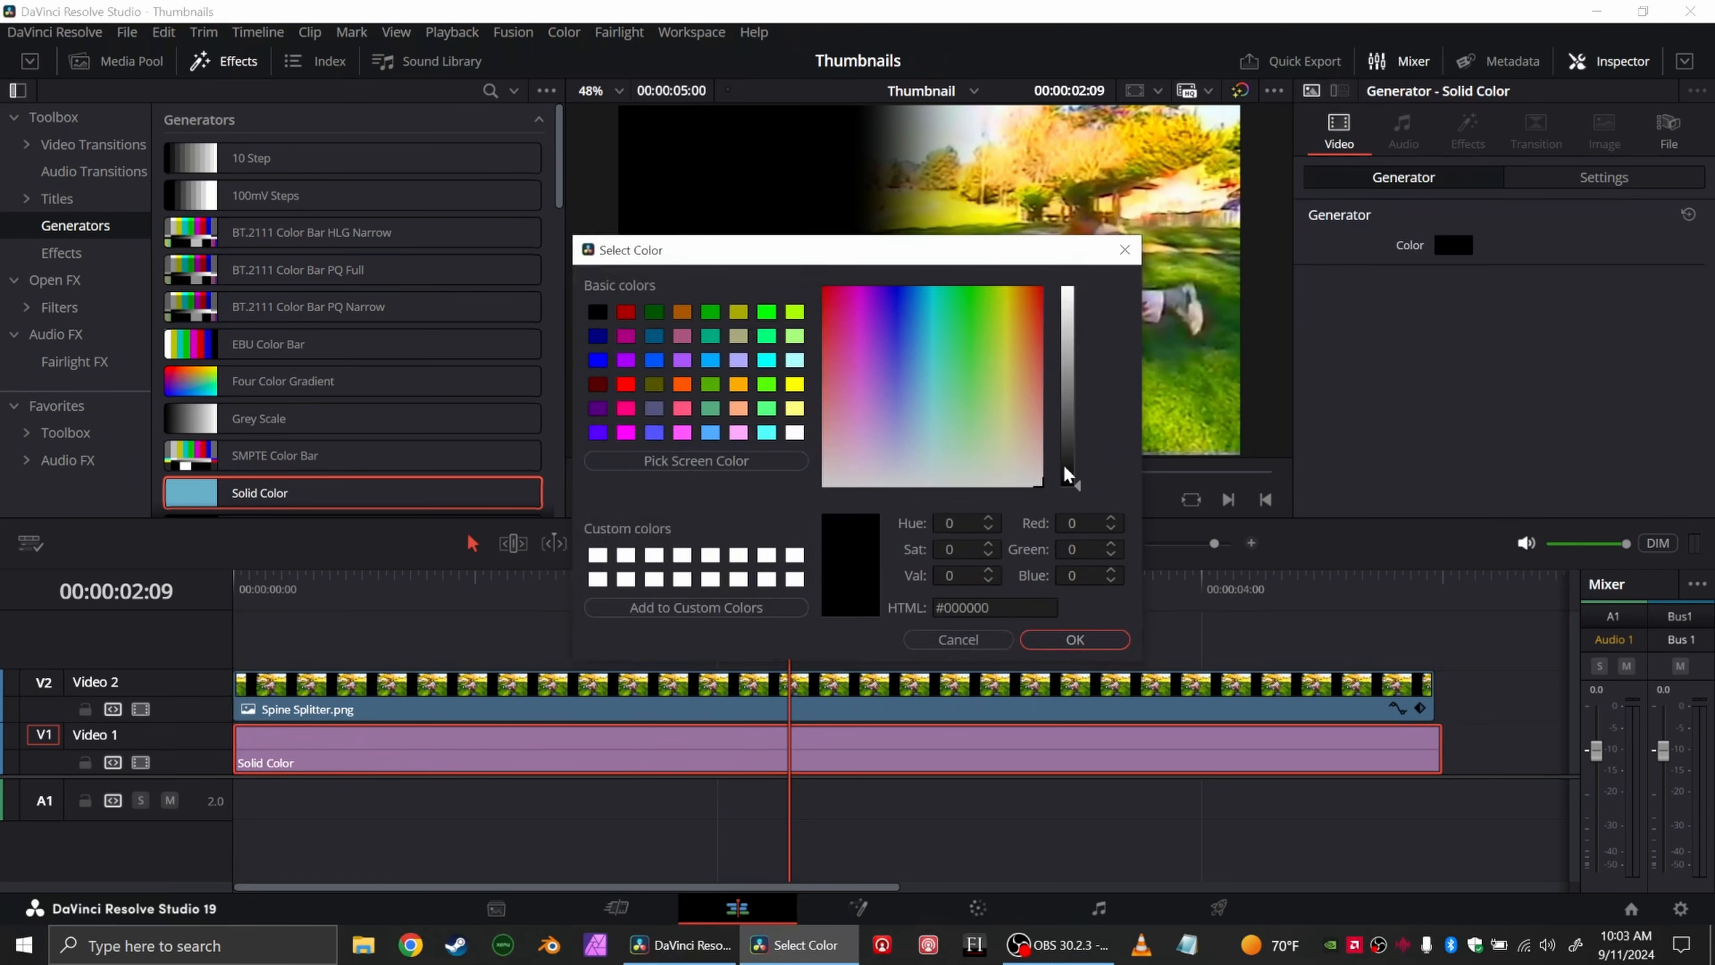
drag(1066, 465, 1078, 245)
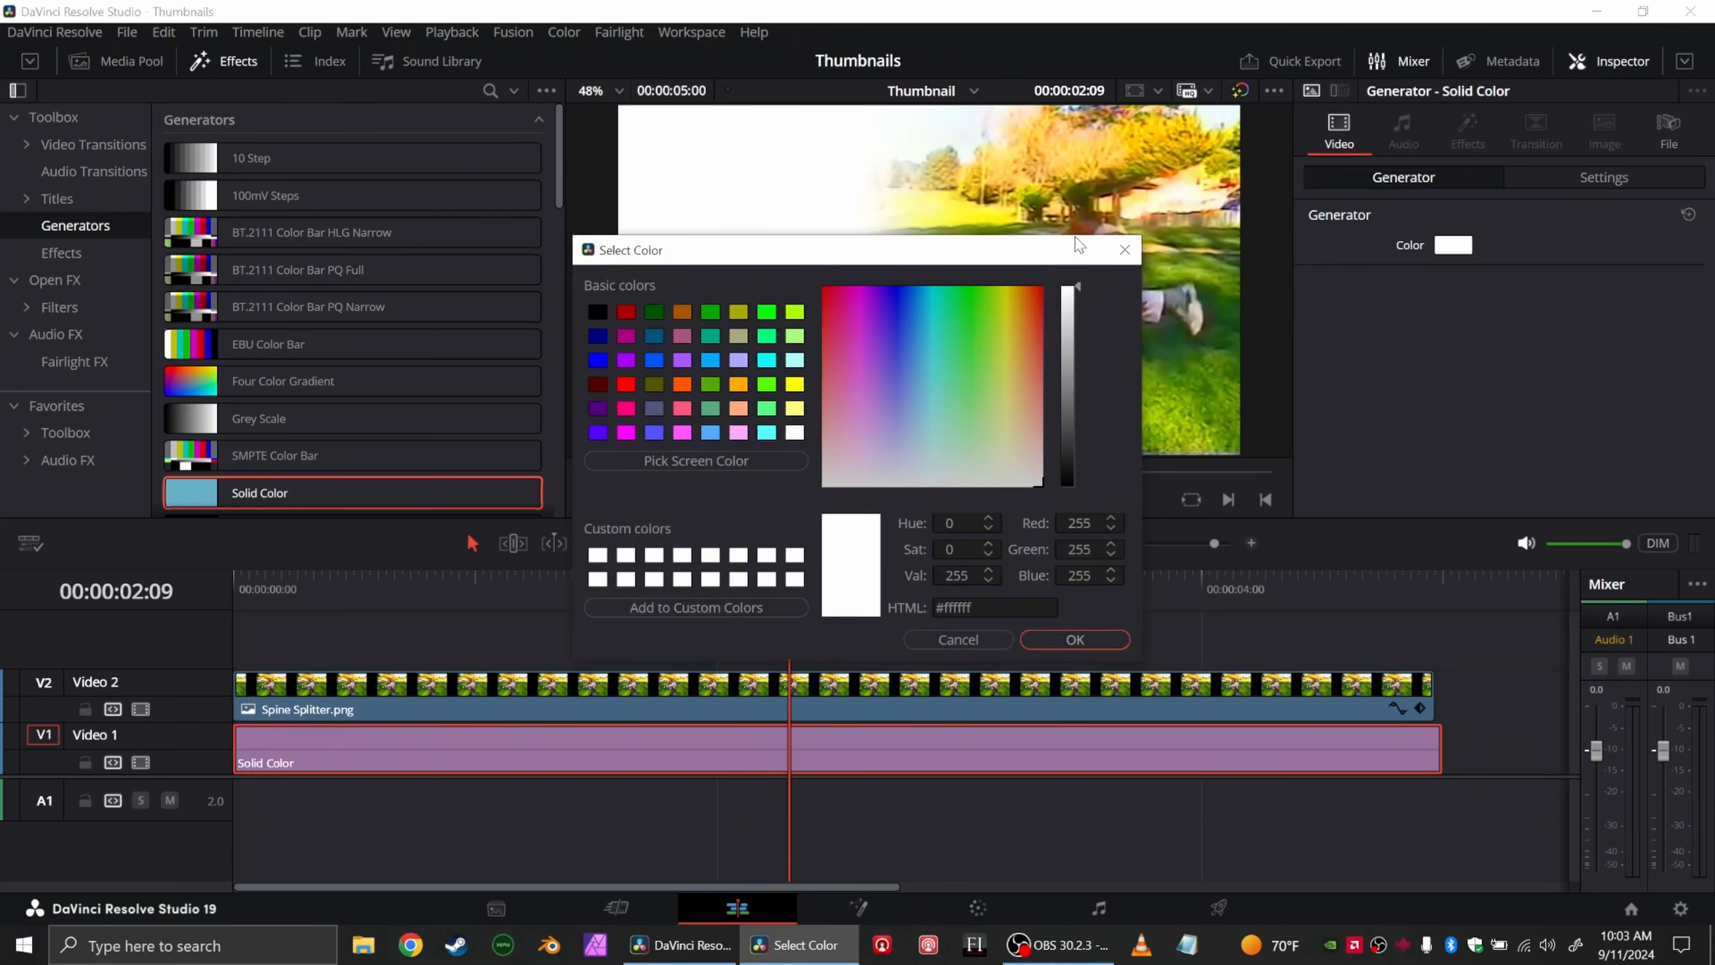
click(1074, 642)
drag(1436, 738, 1432, 738)
click(1028, 768)
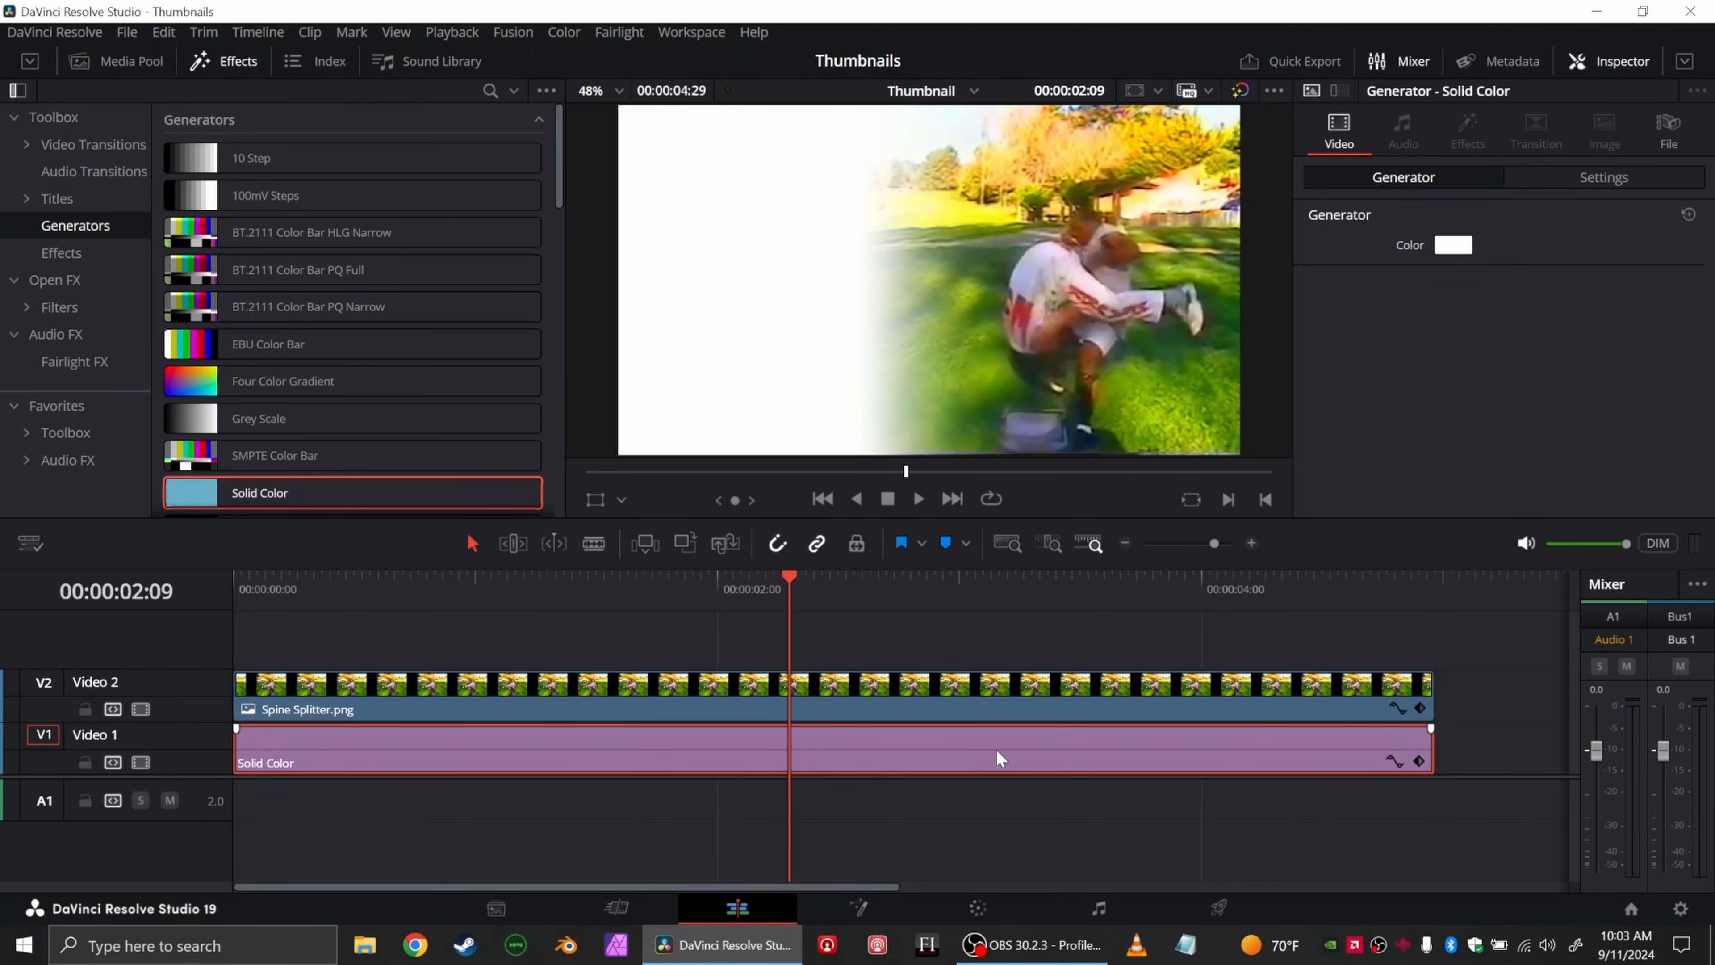
Step: Duplicate the white Solid Color clip onto Video 3 and change the copy's colour to red
mouse_move(982, 756)
mouse_down()
mouse_move(982, 636)
mouse_move(982, 759)
mouse_up()
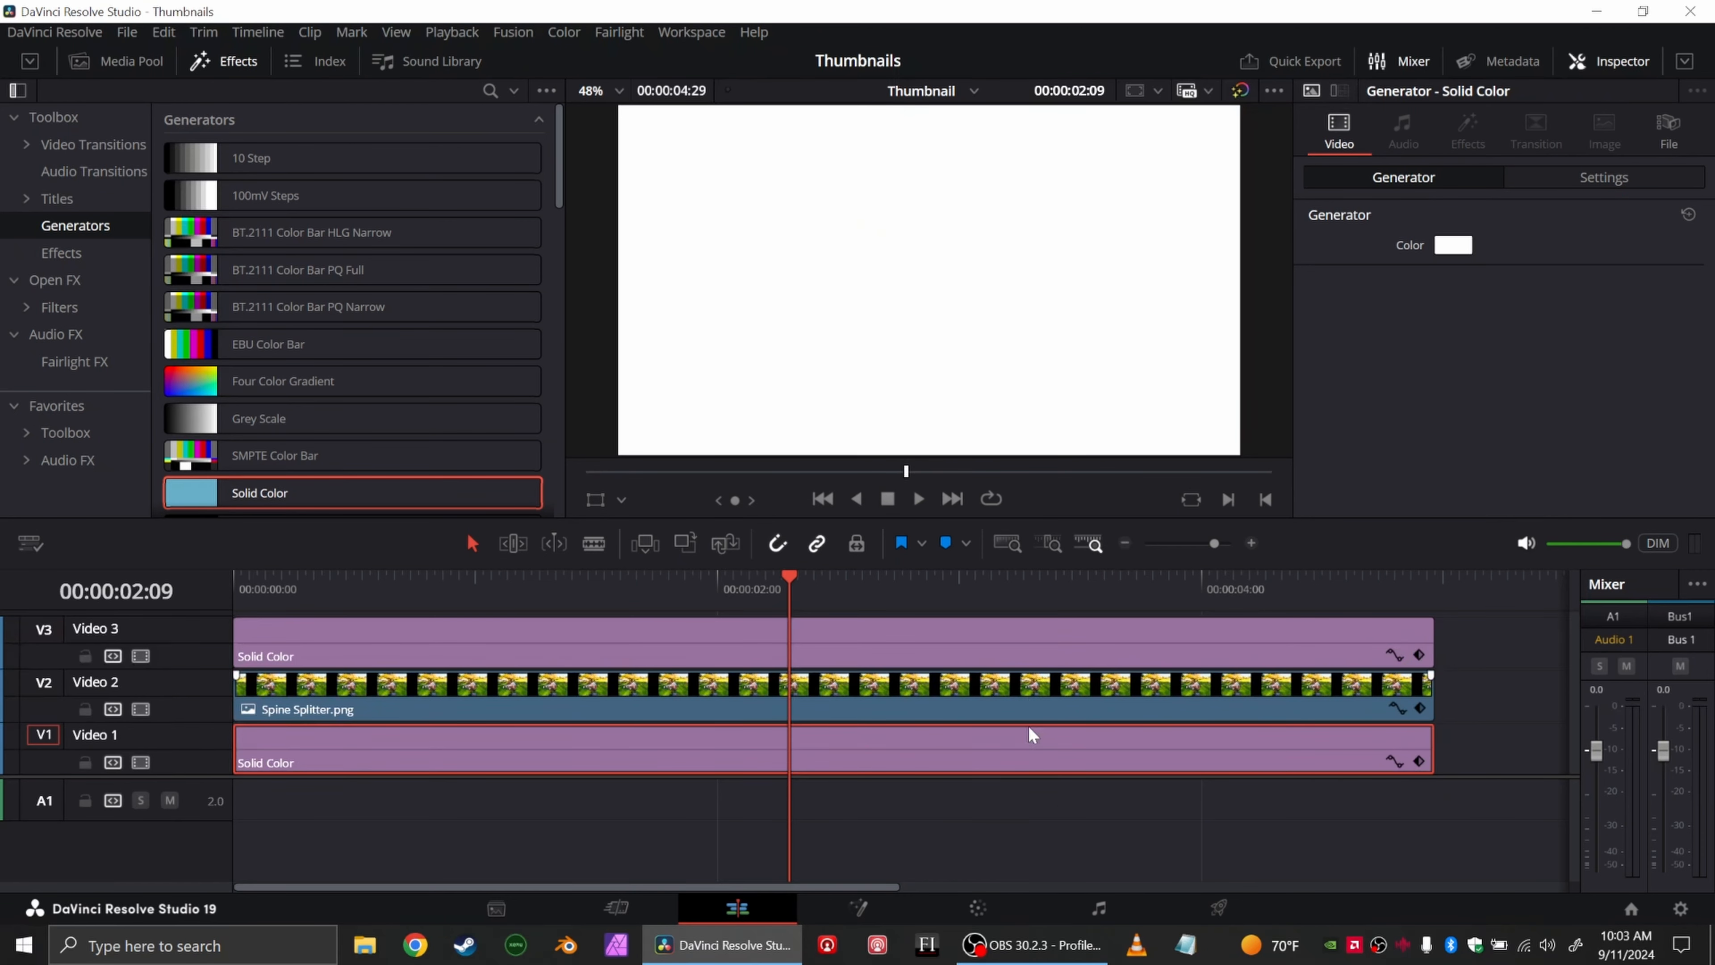
click(1024, 643)
click(1466, 245)
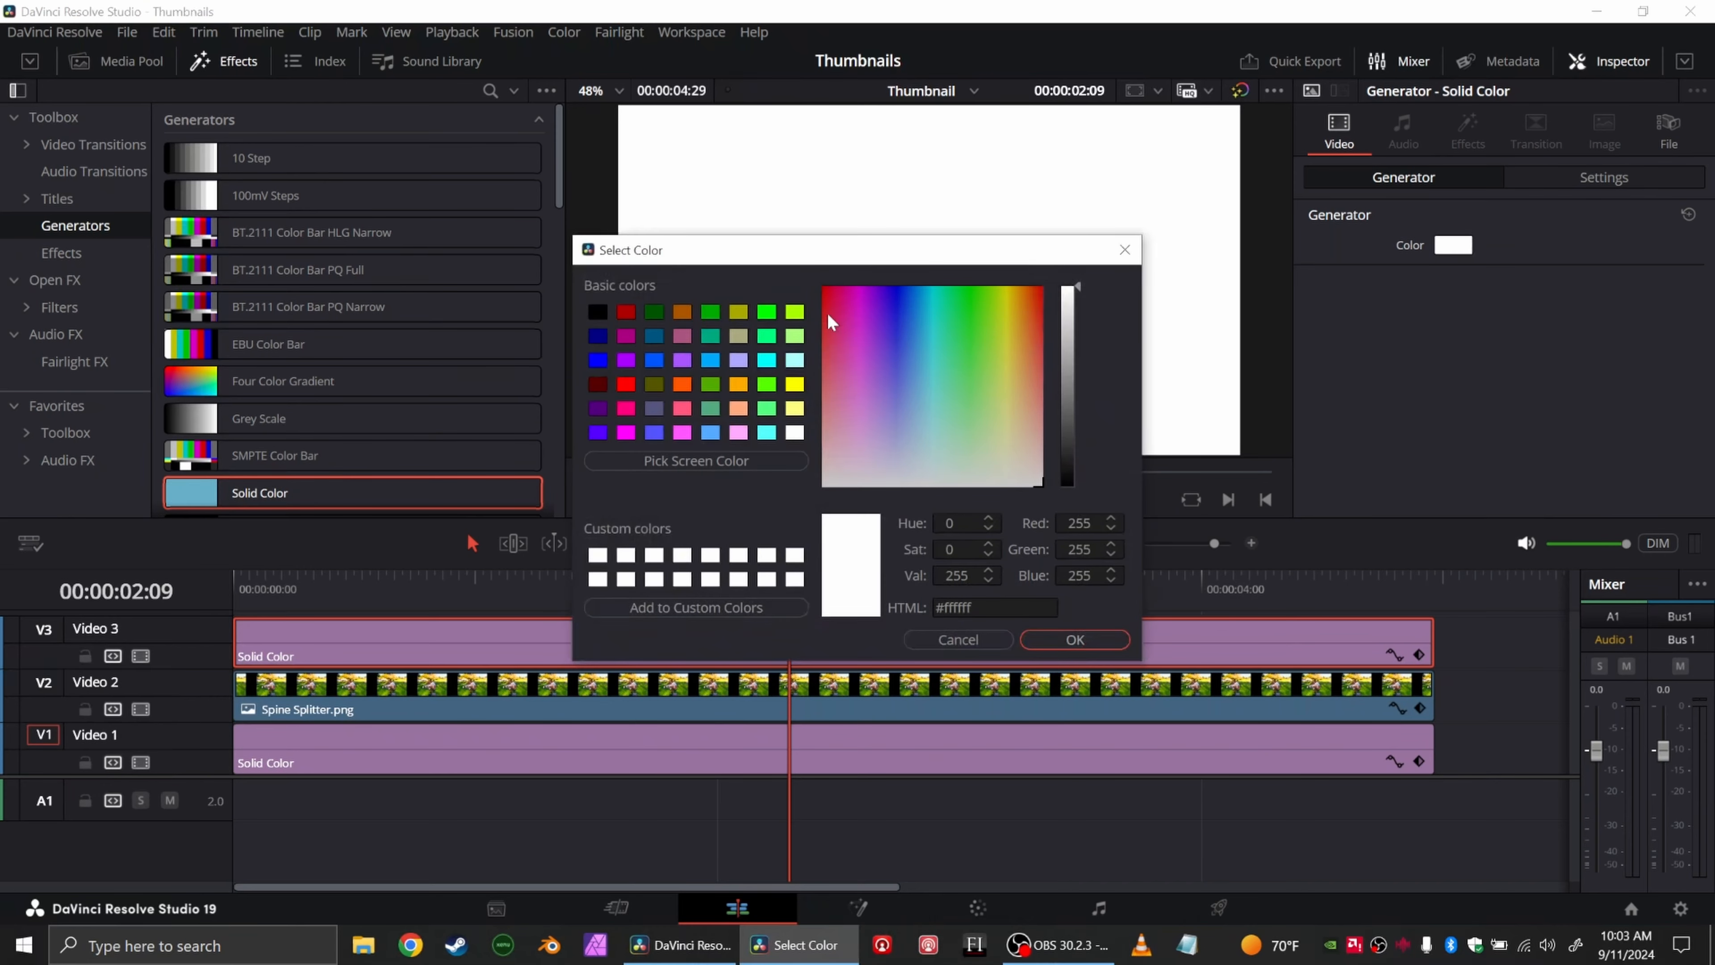
click(828, 316)
click(1067, 637)
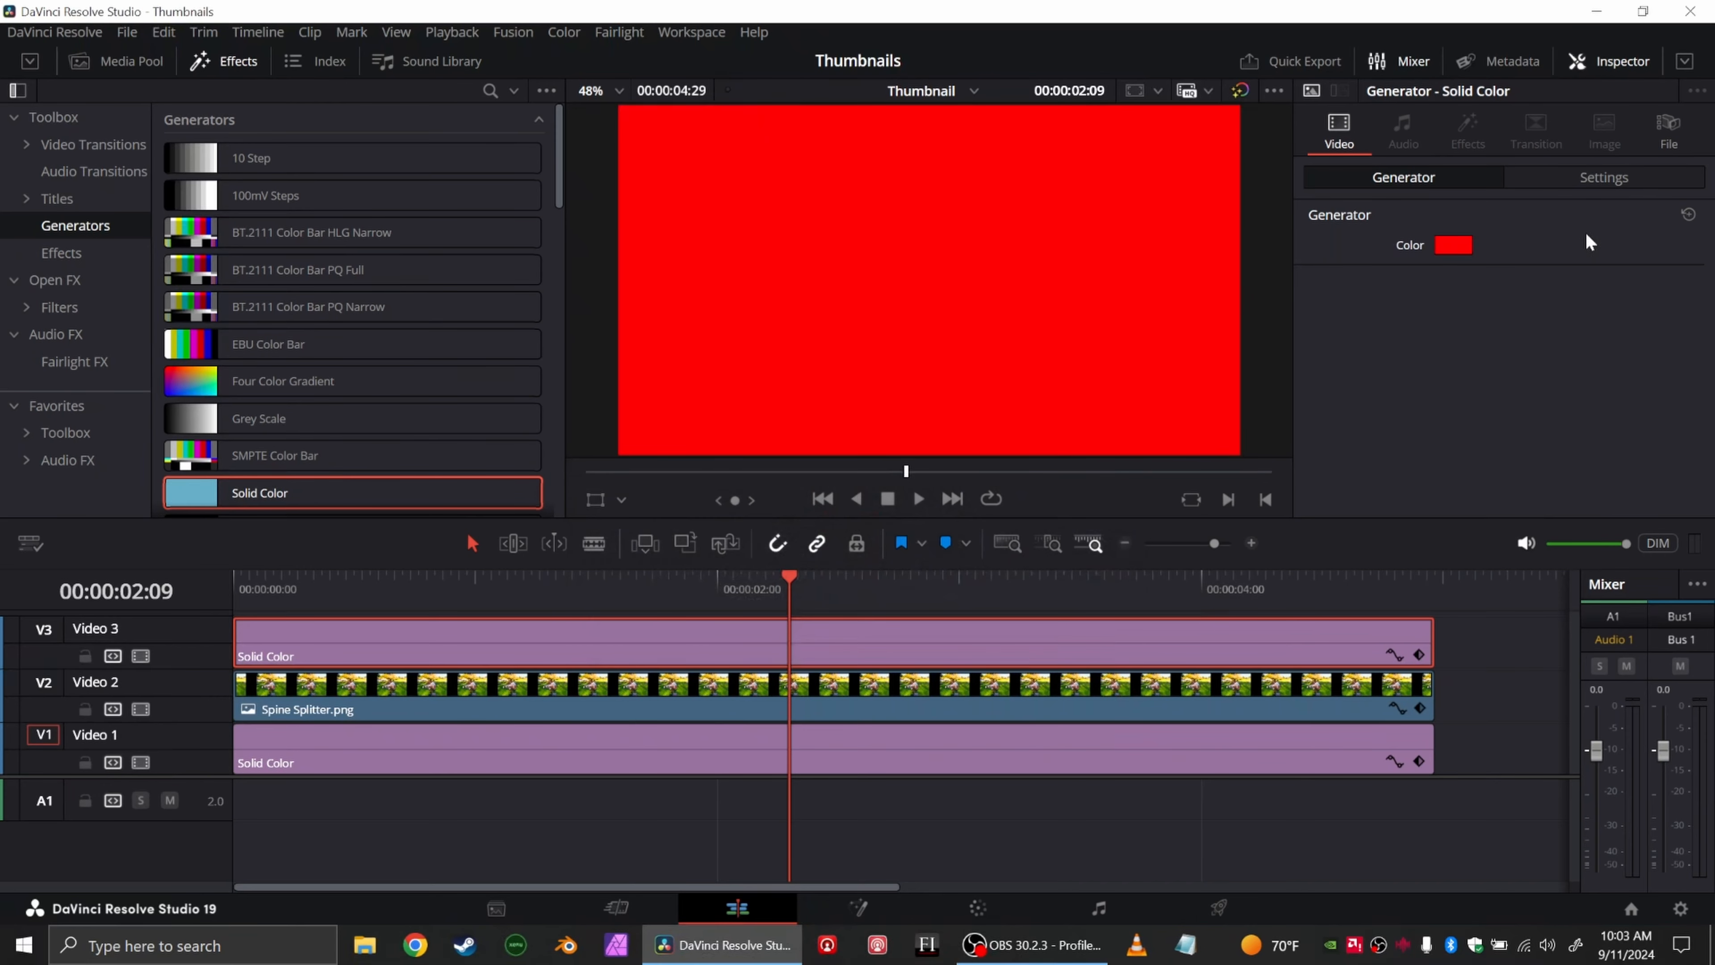
Step: Set the composite mode of the red Solid Color clip on Video 3 to Multiply
click(1594, 167)
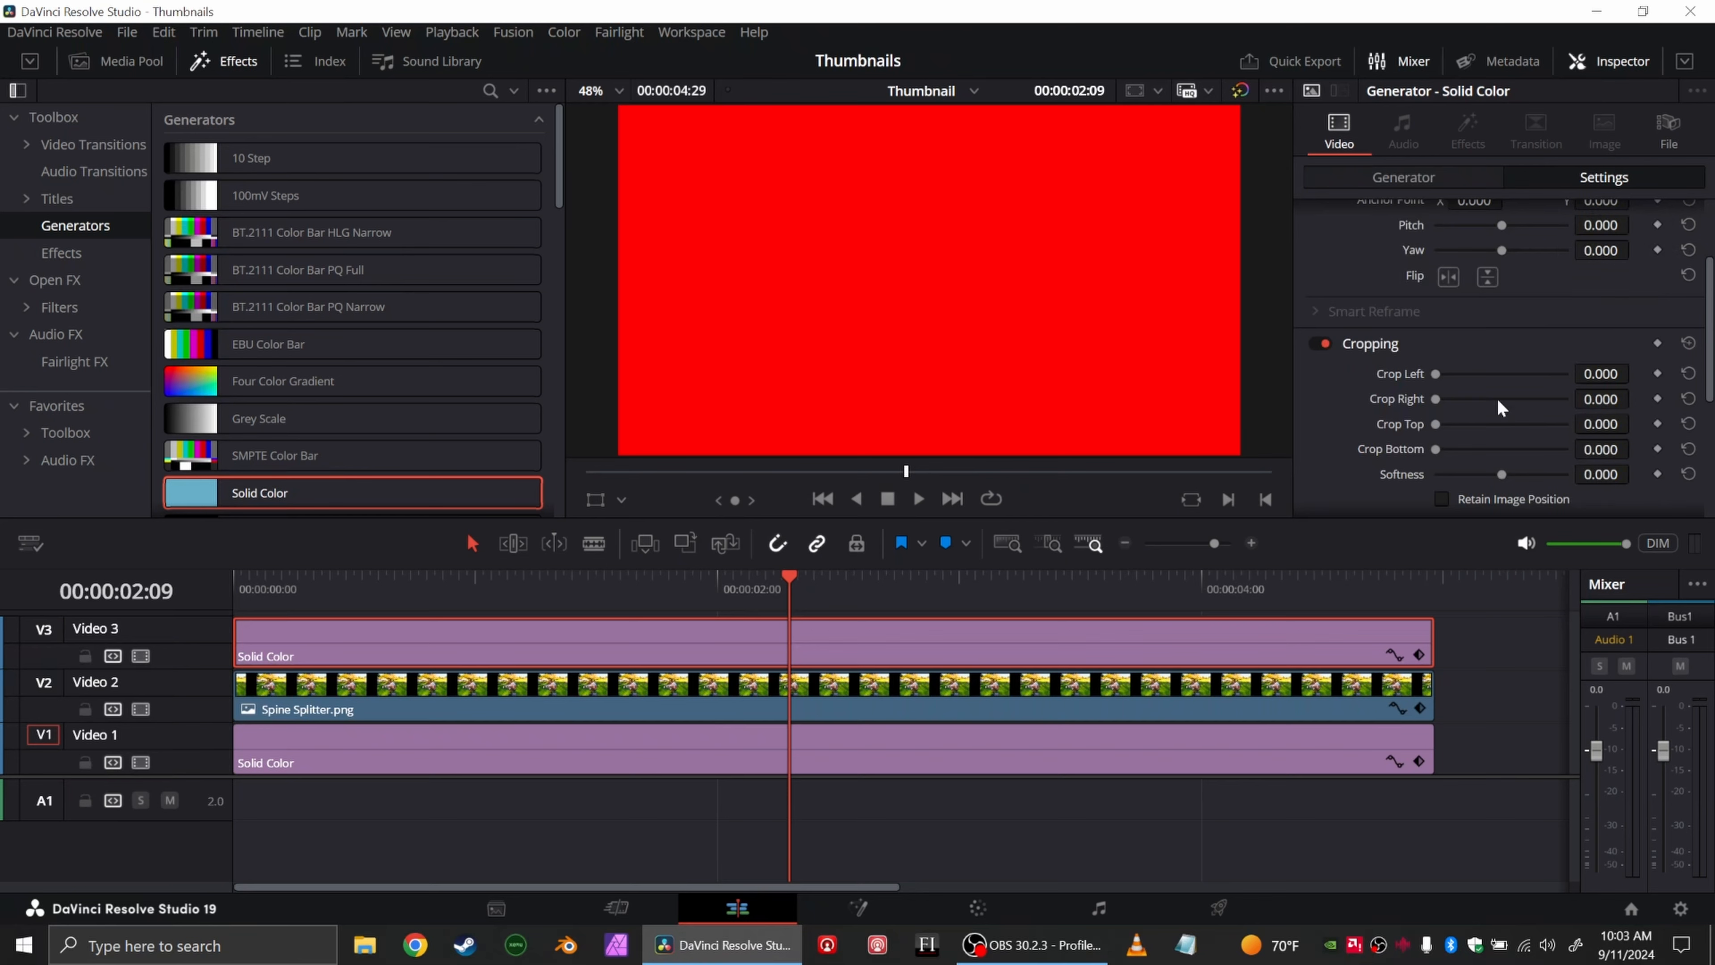
scroll(1498, 401, up, 3)
scroll(1494, 395, down, 9)
click(1527, 410)
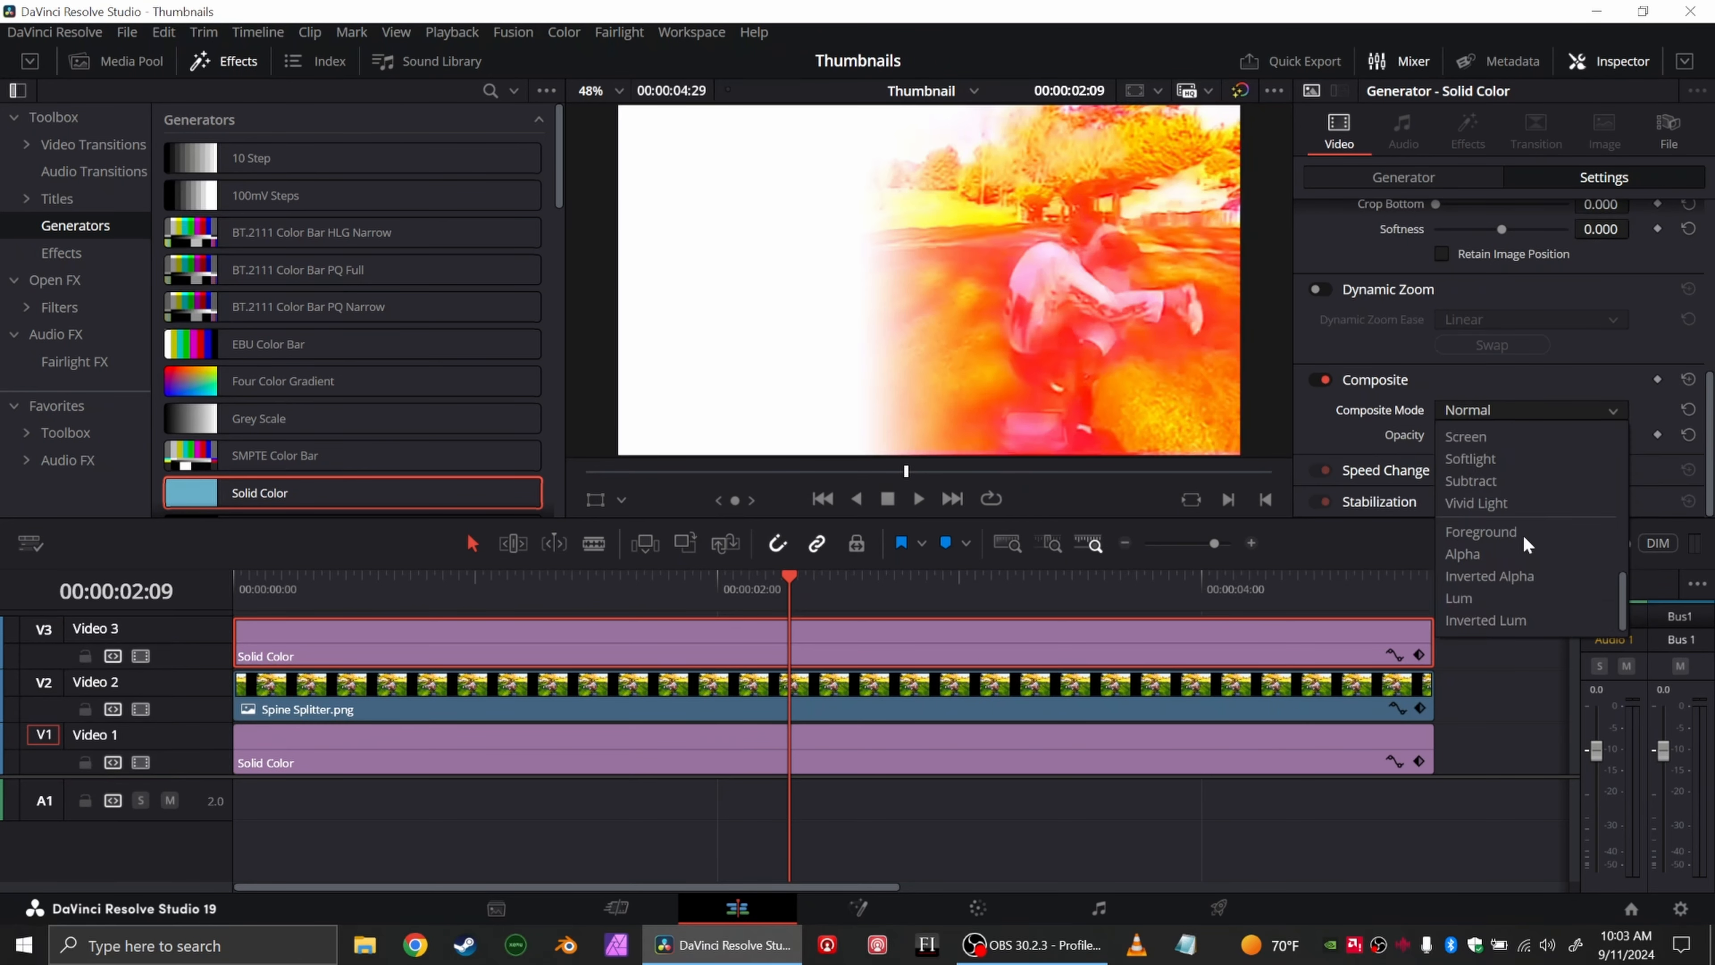
scroll(1491, 544, up, 3)
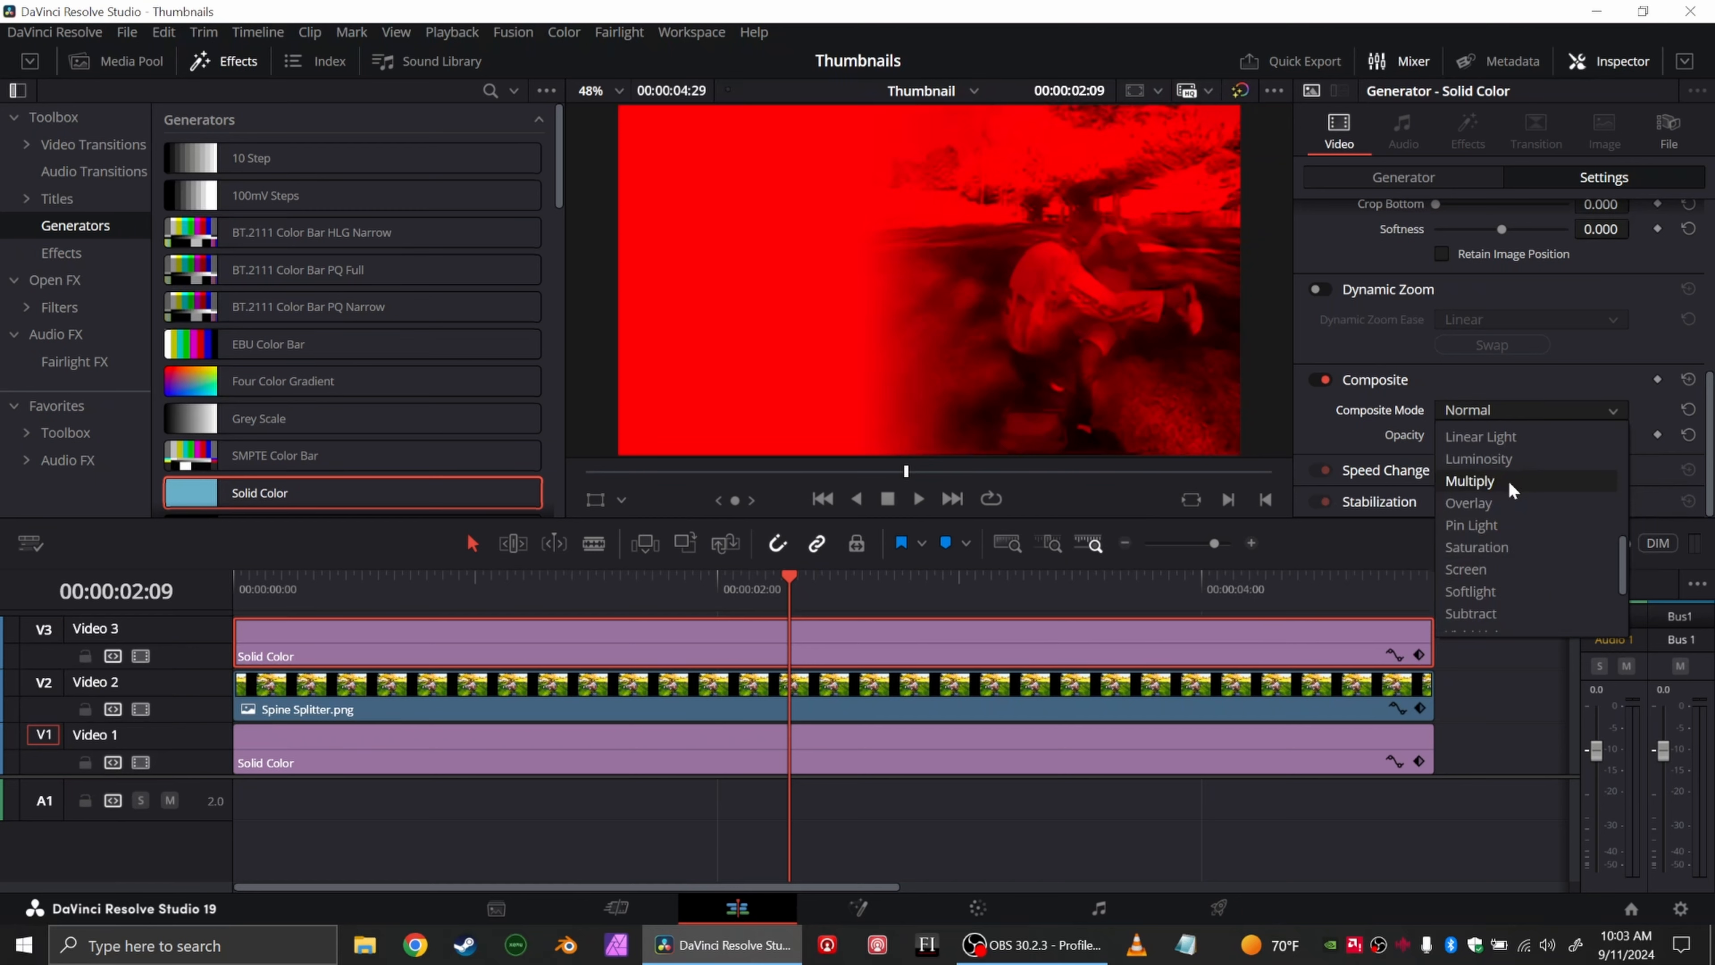
click(1507, 480)
click(1486, 666)
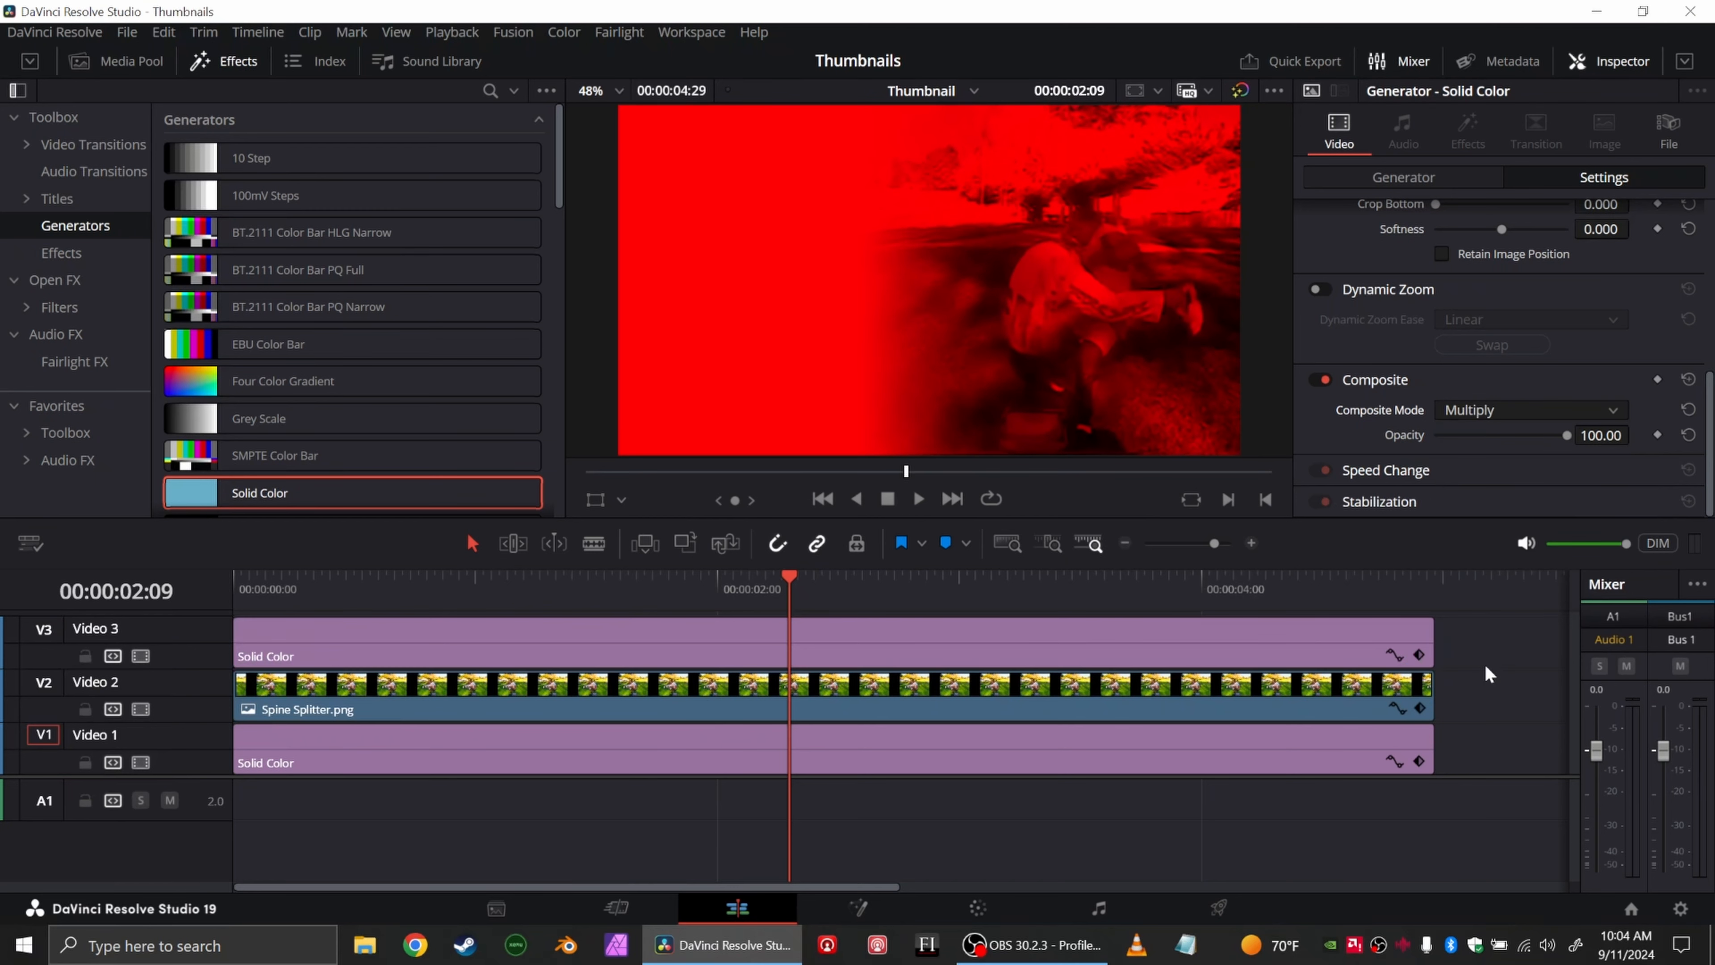
Step: Place 115664019_l_normal_none.png from the Graphic elements bin on Video 4 and trim it to match the clips below
drag(196, 776, 193, 841)
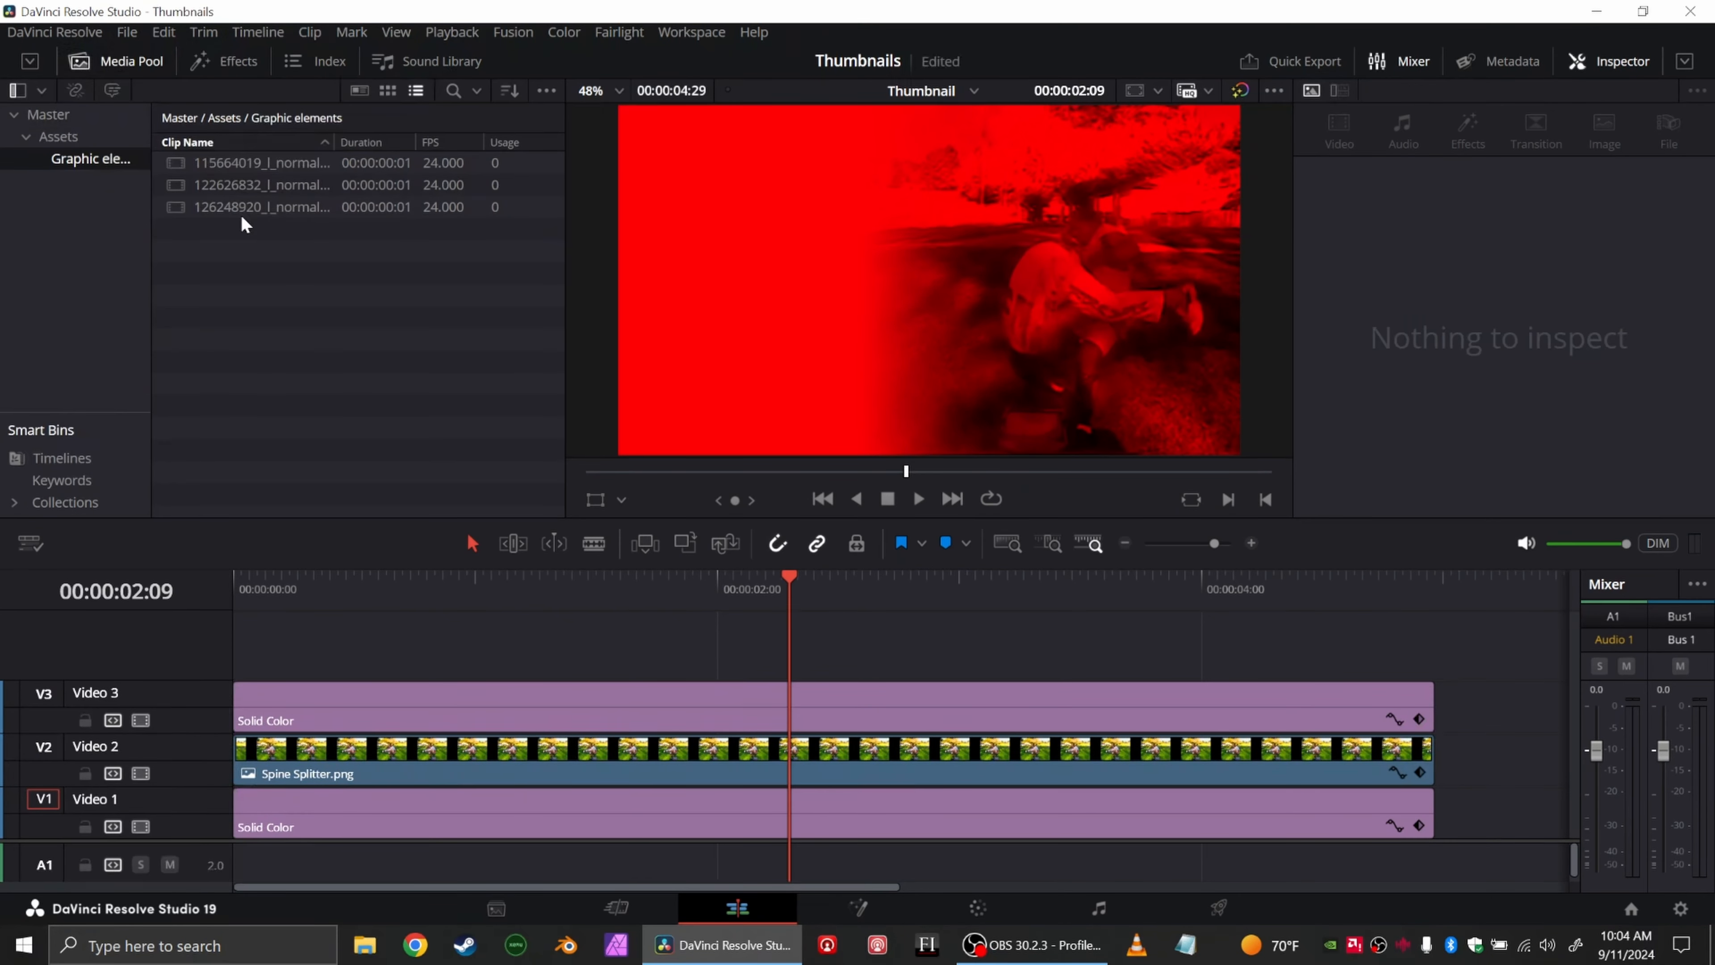
click(386, 91)
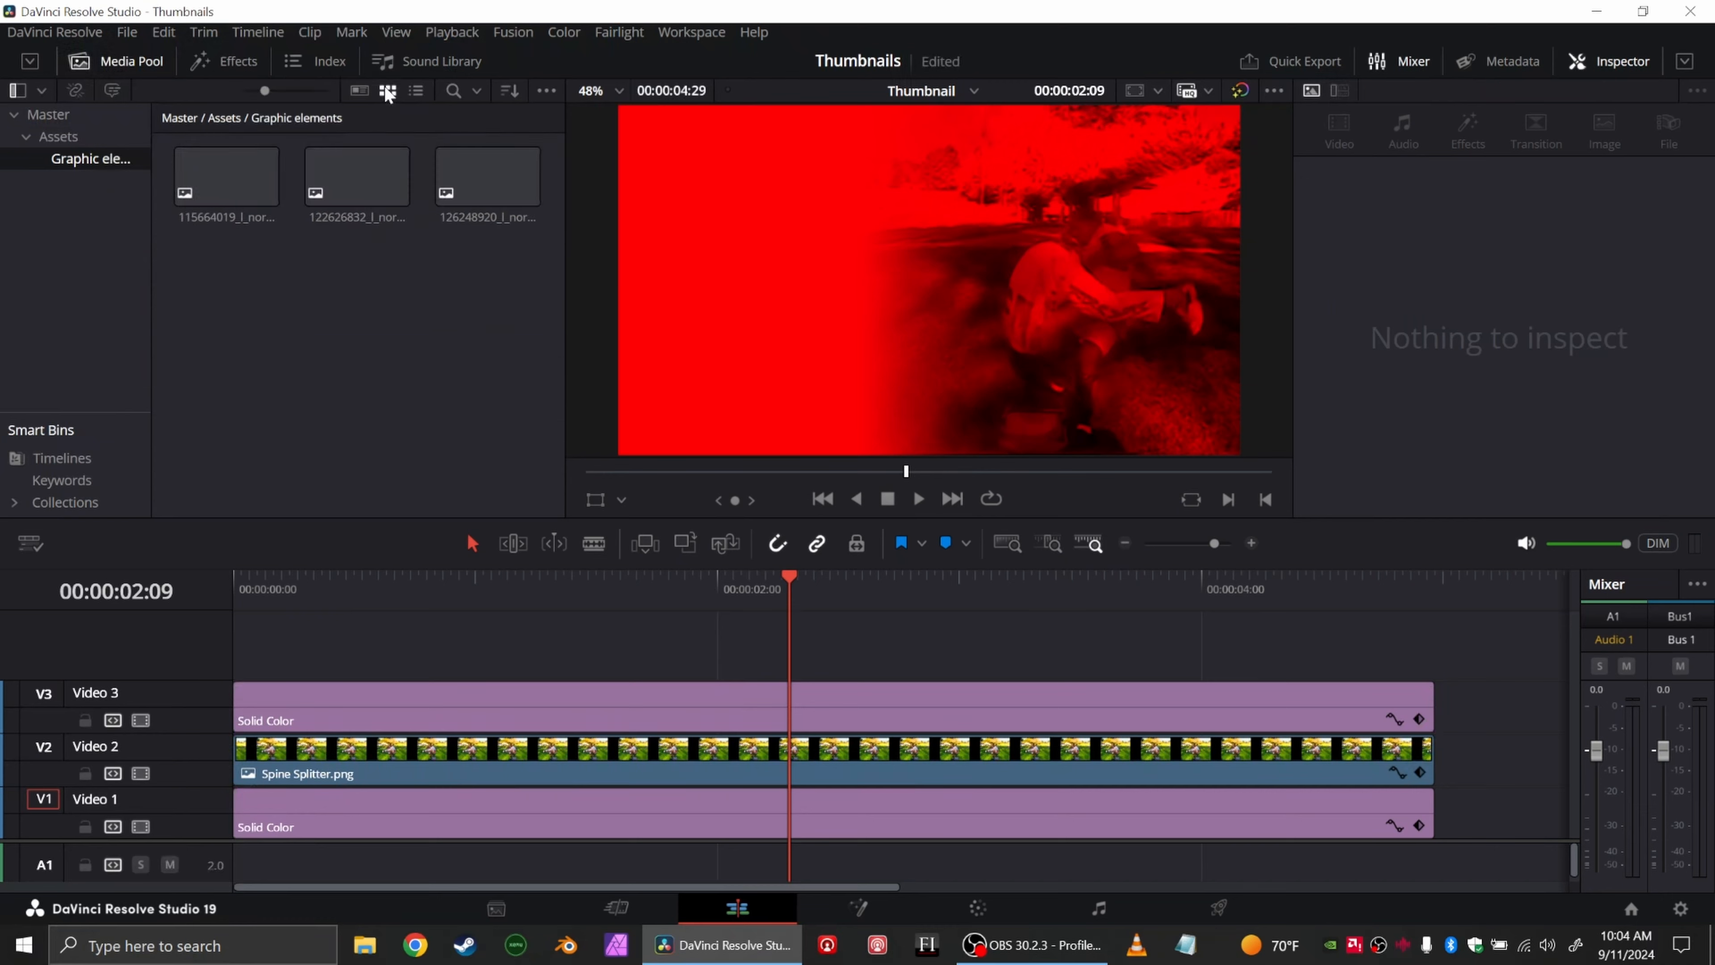
click(193, 177)
drag(193, 177, 488, 635)
drag(677, 659, 418, 659)
Step: Unlink the halftone image's zoom axes and set its vertical zoom to 1.030
scroll(1525, 317, up, 5)
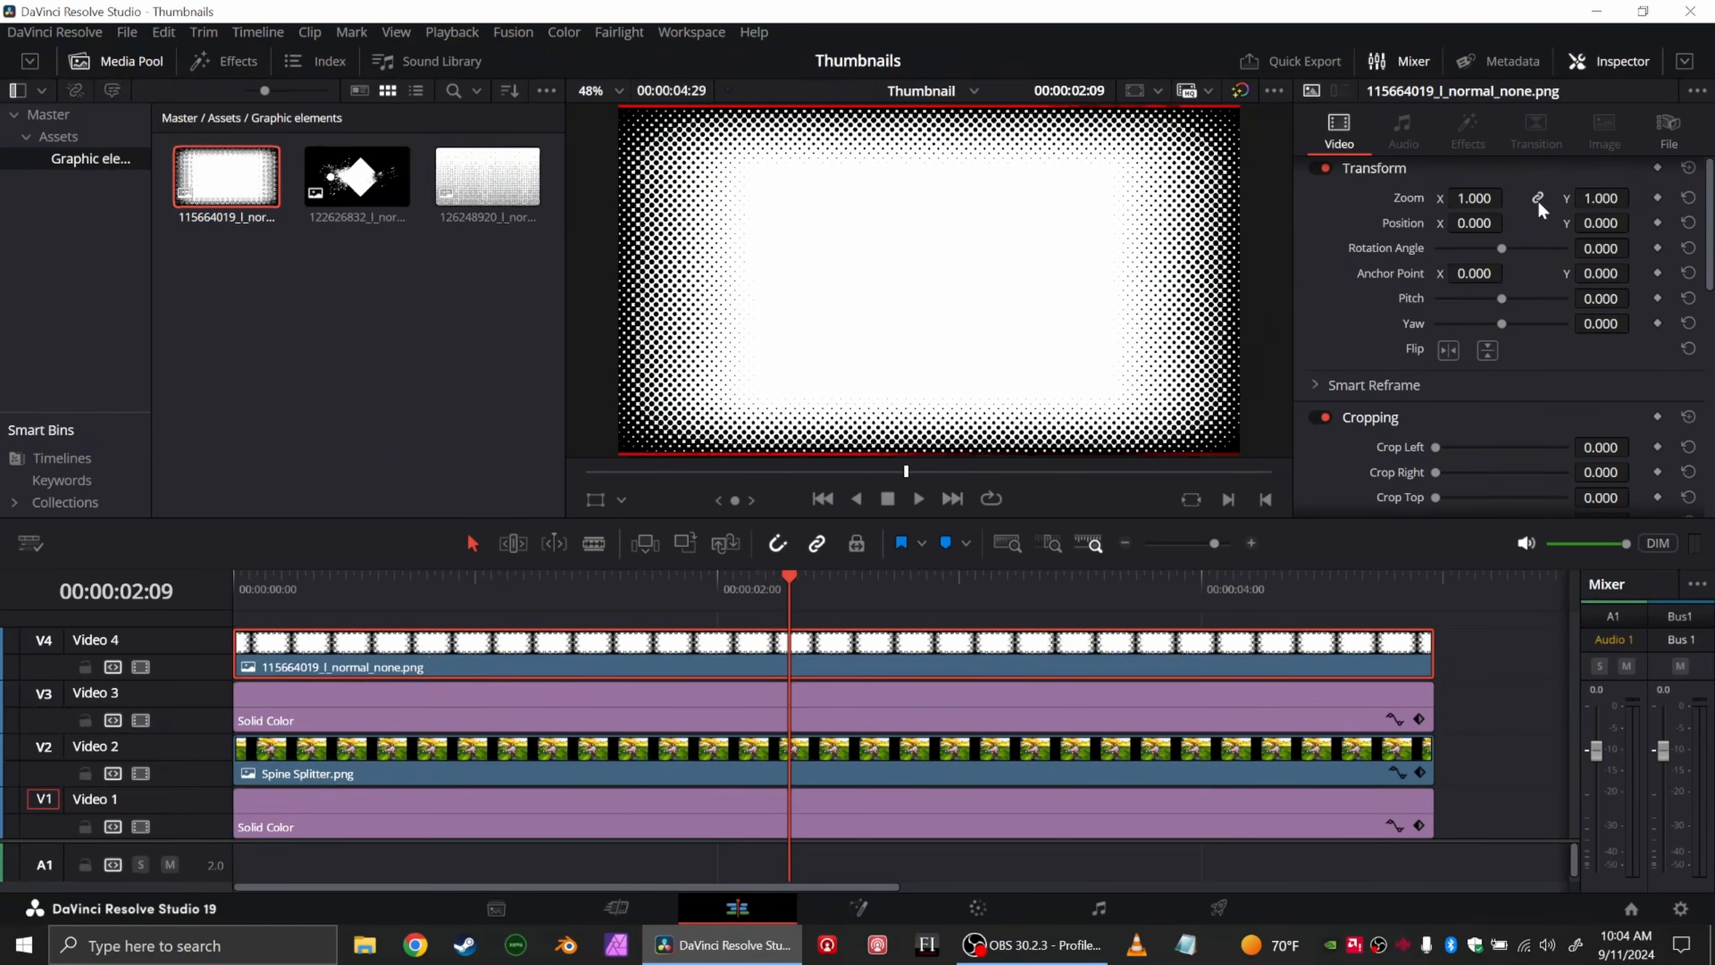
click(1538, 197)
drag(1608, 195, 1635, 198)
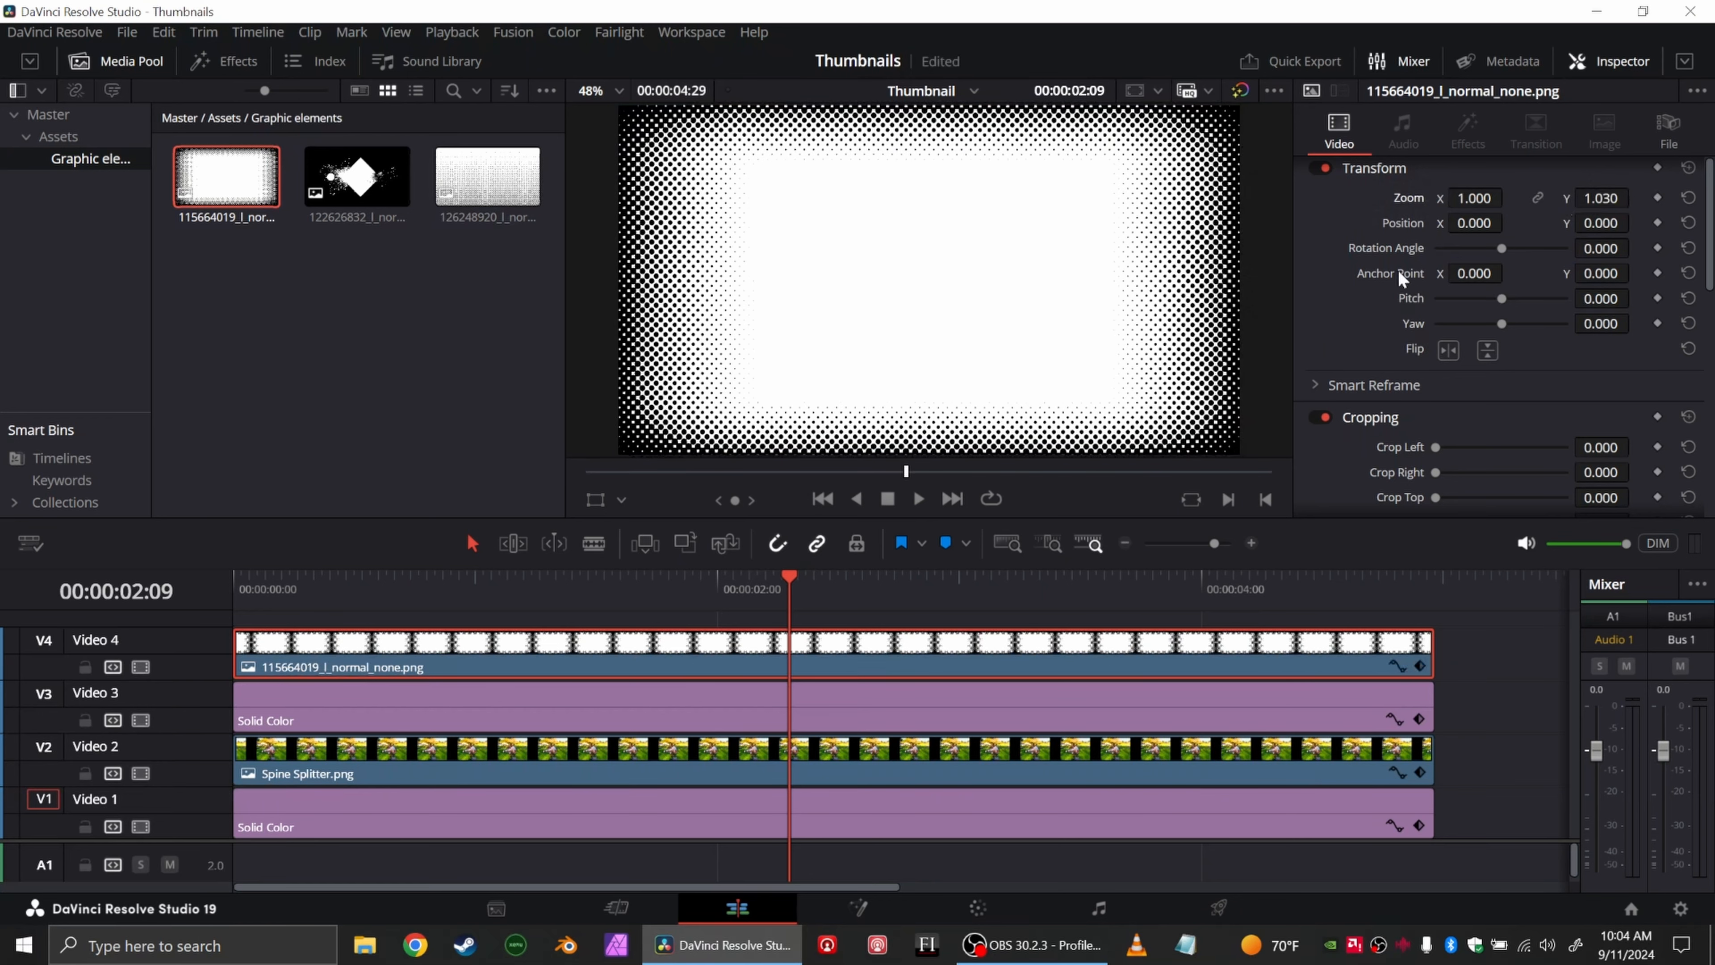
Step: Set the composite mode of the halftone image on Video 4 to Multiply
scroll(1414, 285, down, 5)
click(1513, 368)
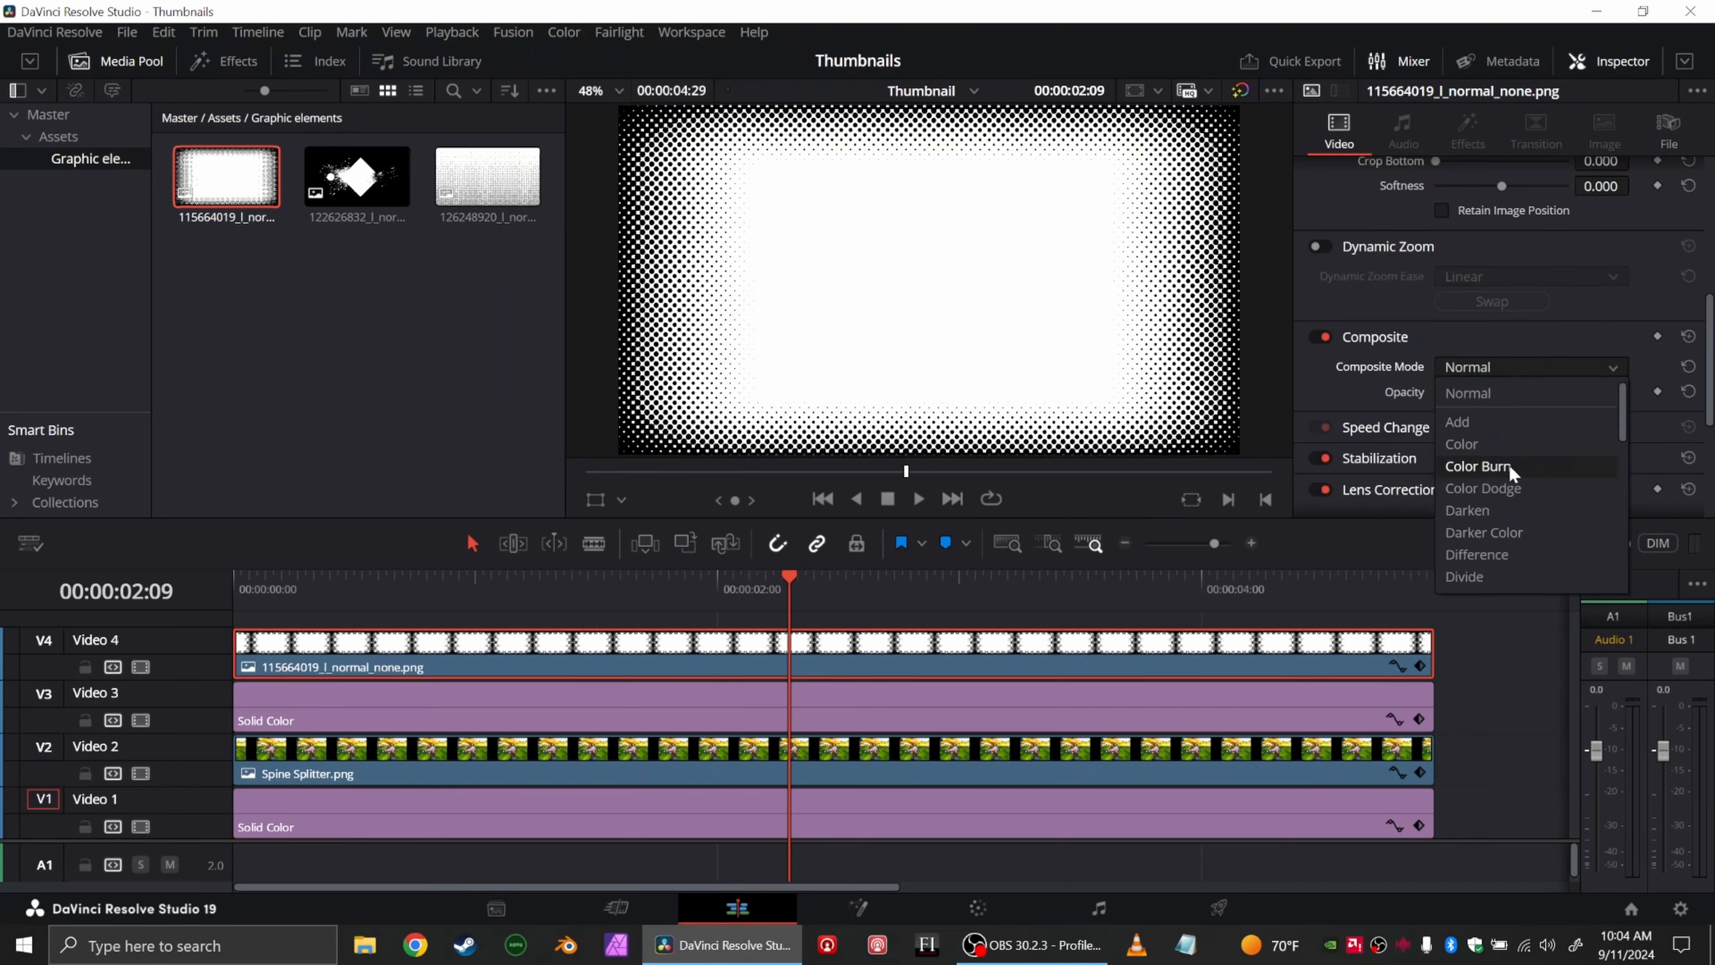
scroll(1510, 500, down, 3)
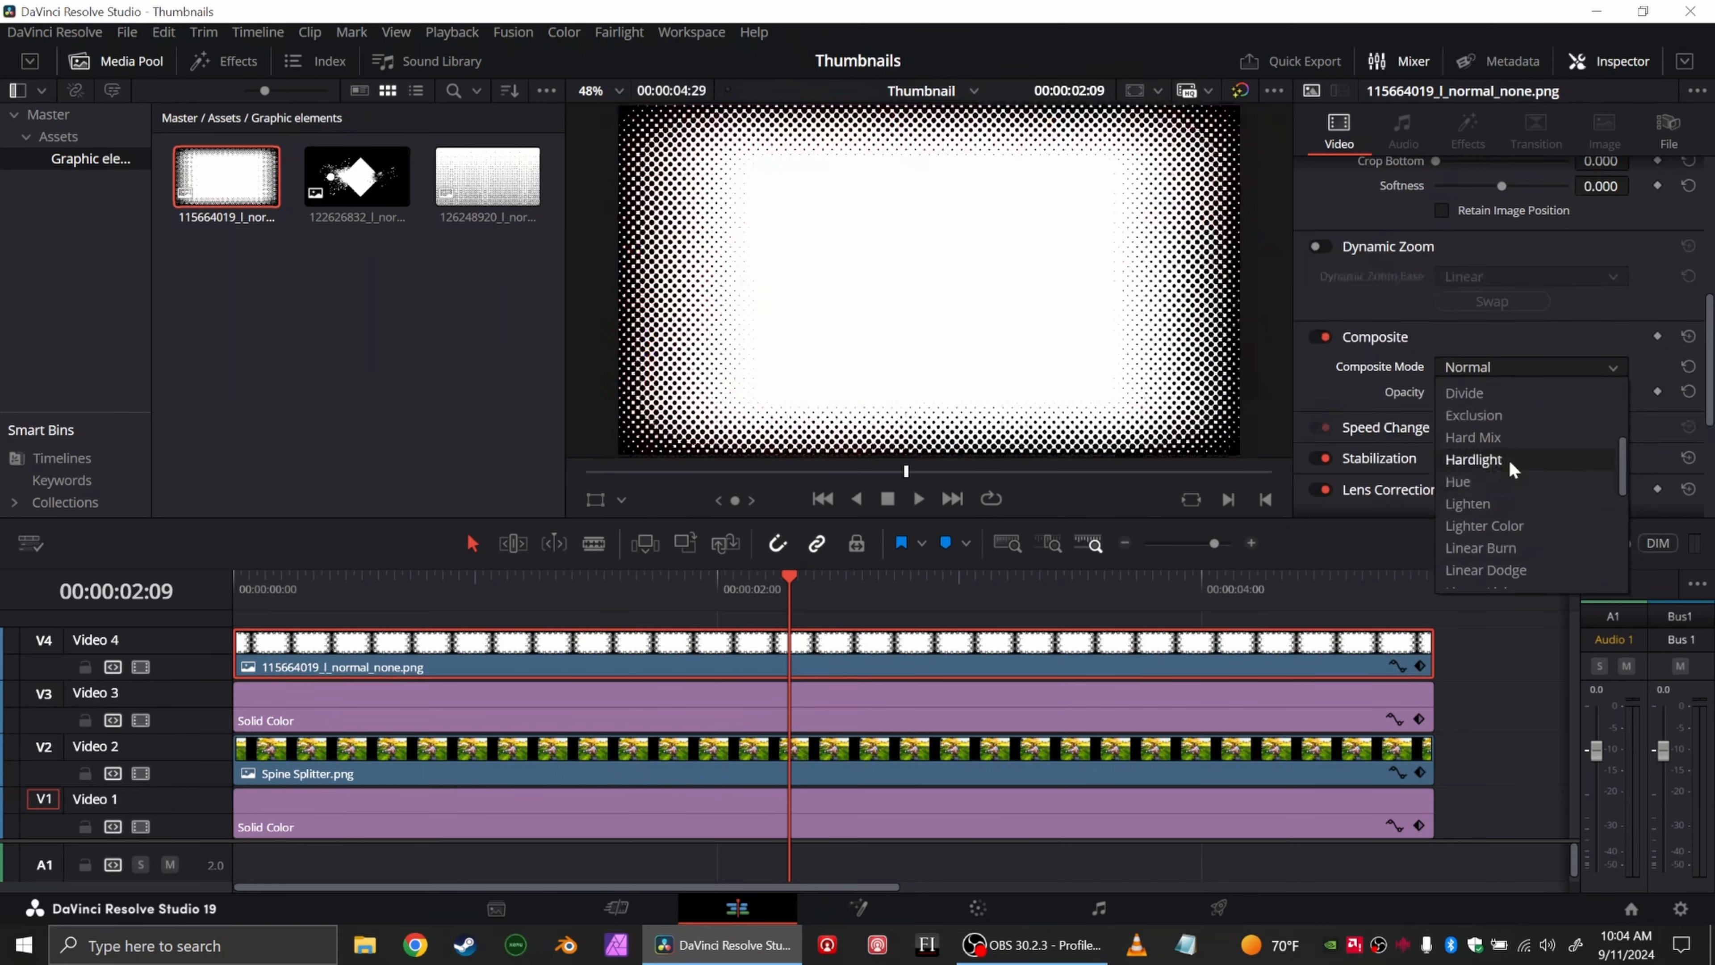
scroll(1512, 498, down, 2)
click(1509, 398)
click(1489, 645)
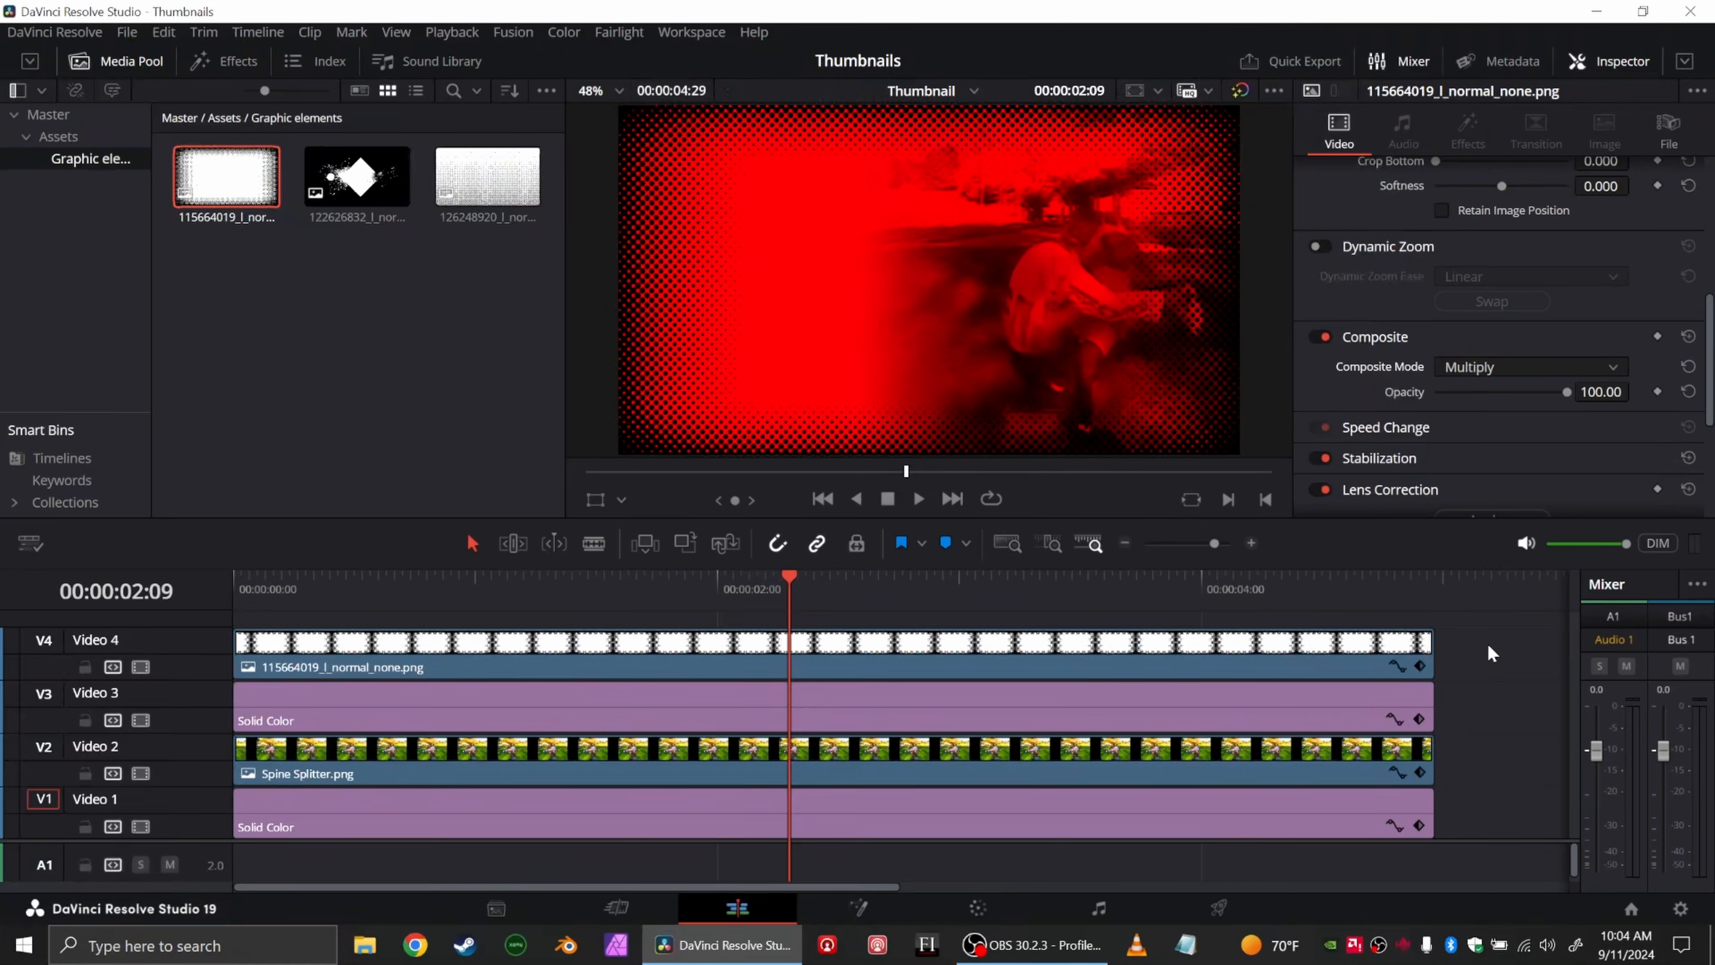
Step: Place BYW Logo.png from the Assets bin on Video 5, with zoom 0.220 and position X -807, Y -404
click(49, 115)
click(69, 138)
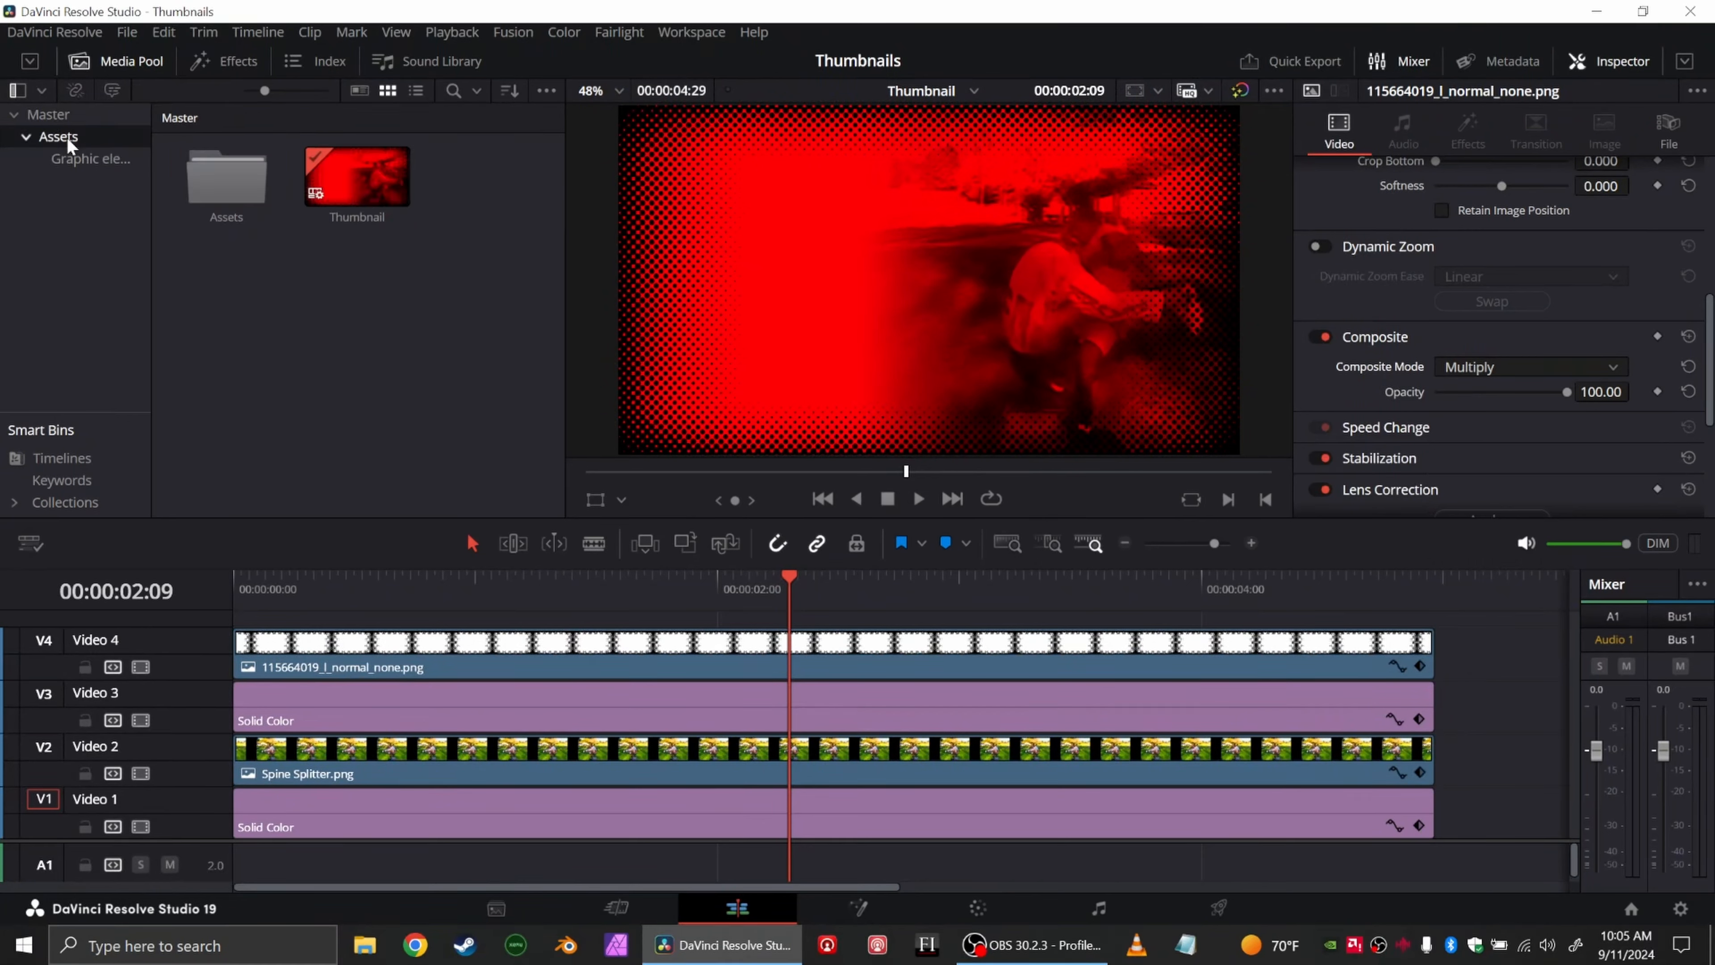
drag(226, 177, 1494, 648)
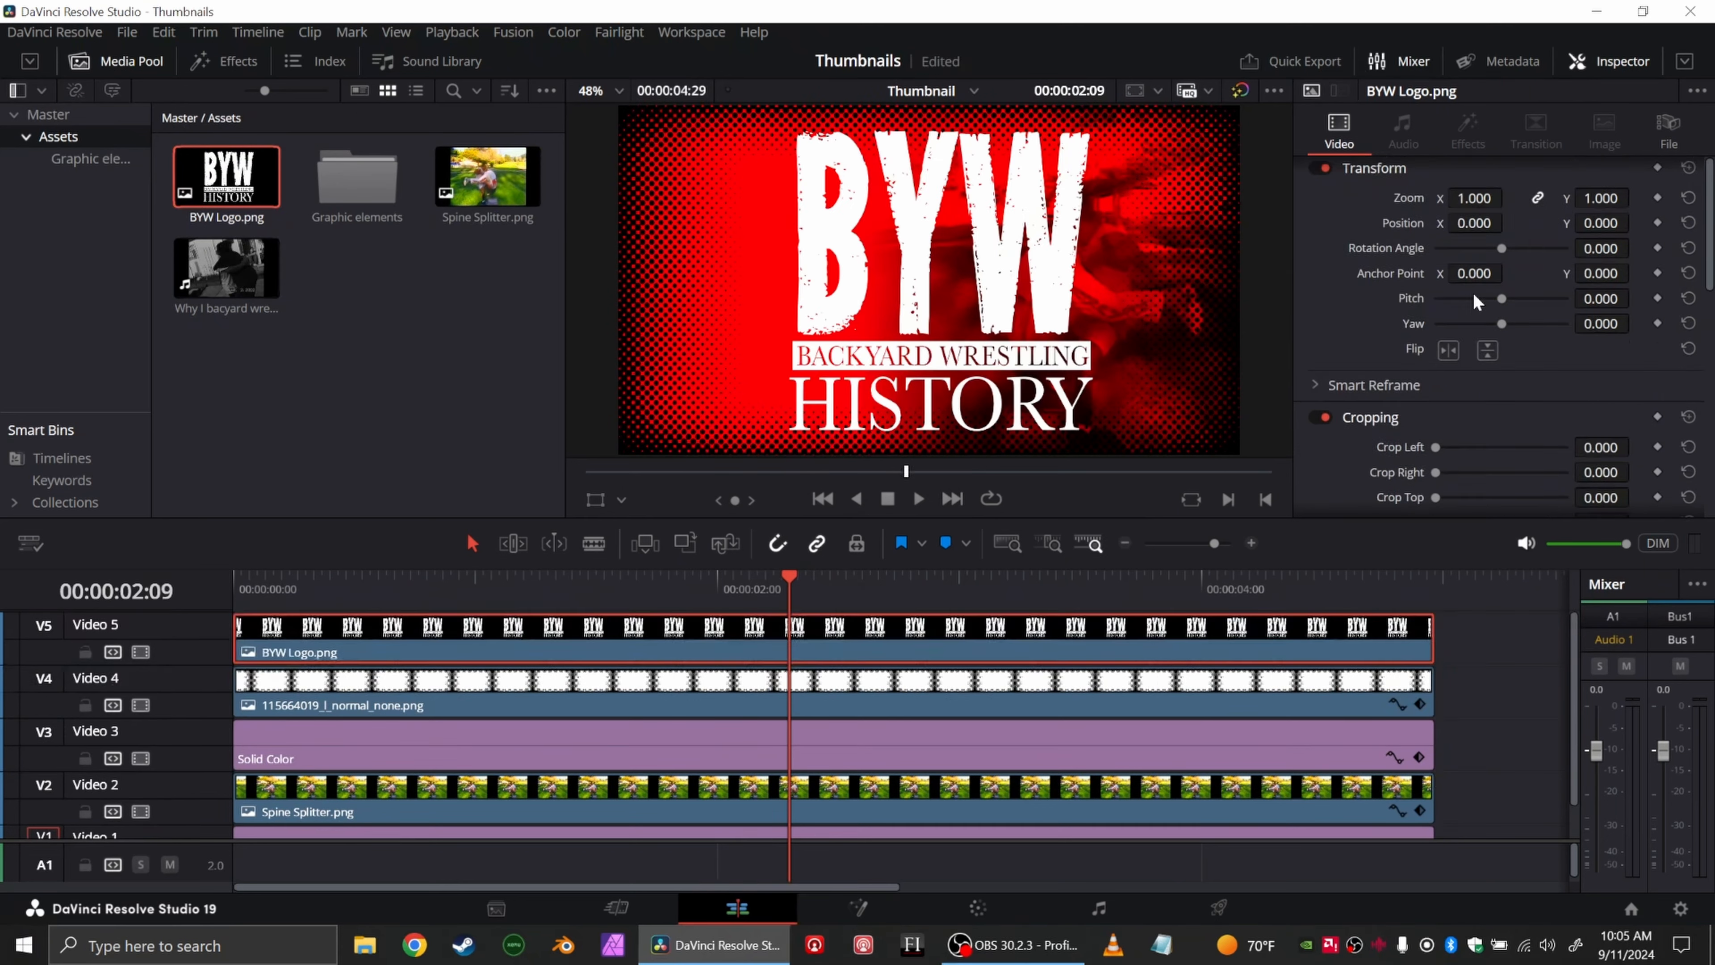
drag(1474, 201, 744, 227)
drag(1611, 229, 1277, 230)
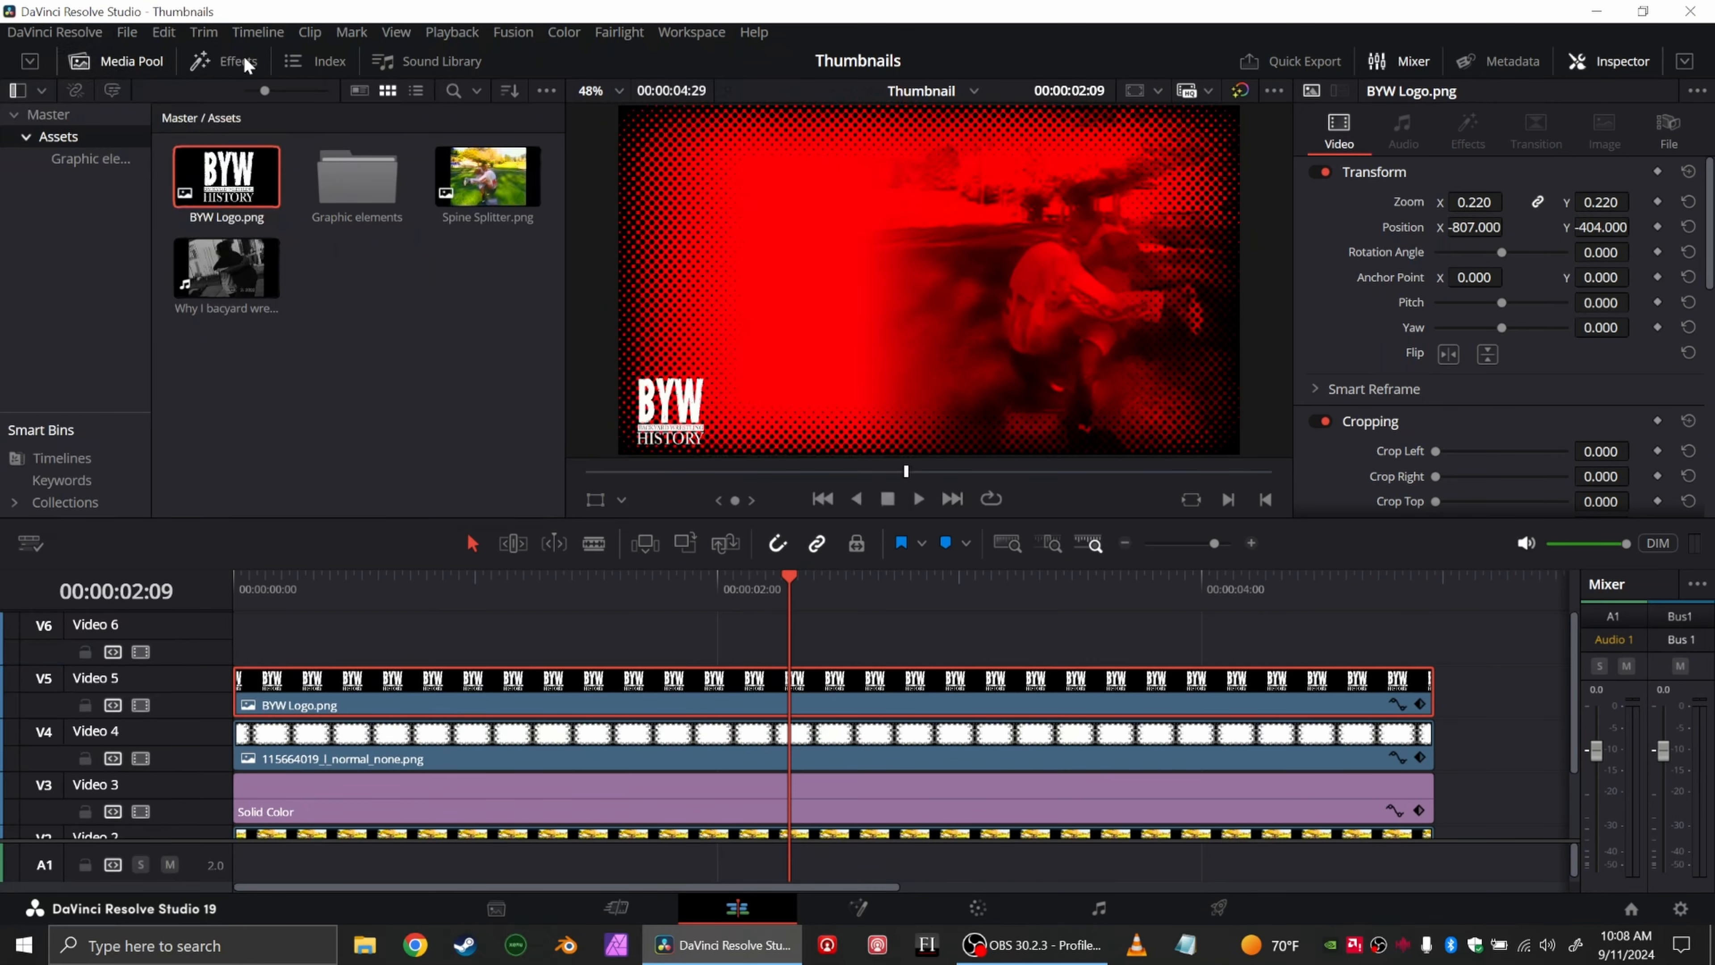
Step: Apply a Drop Shadow to the BYW logo with strength 1.000, drop distance 0.006 and blur 0.248
click(243, 62)
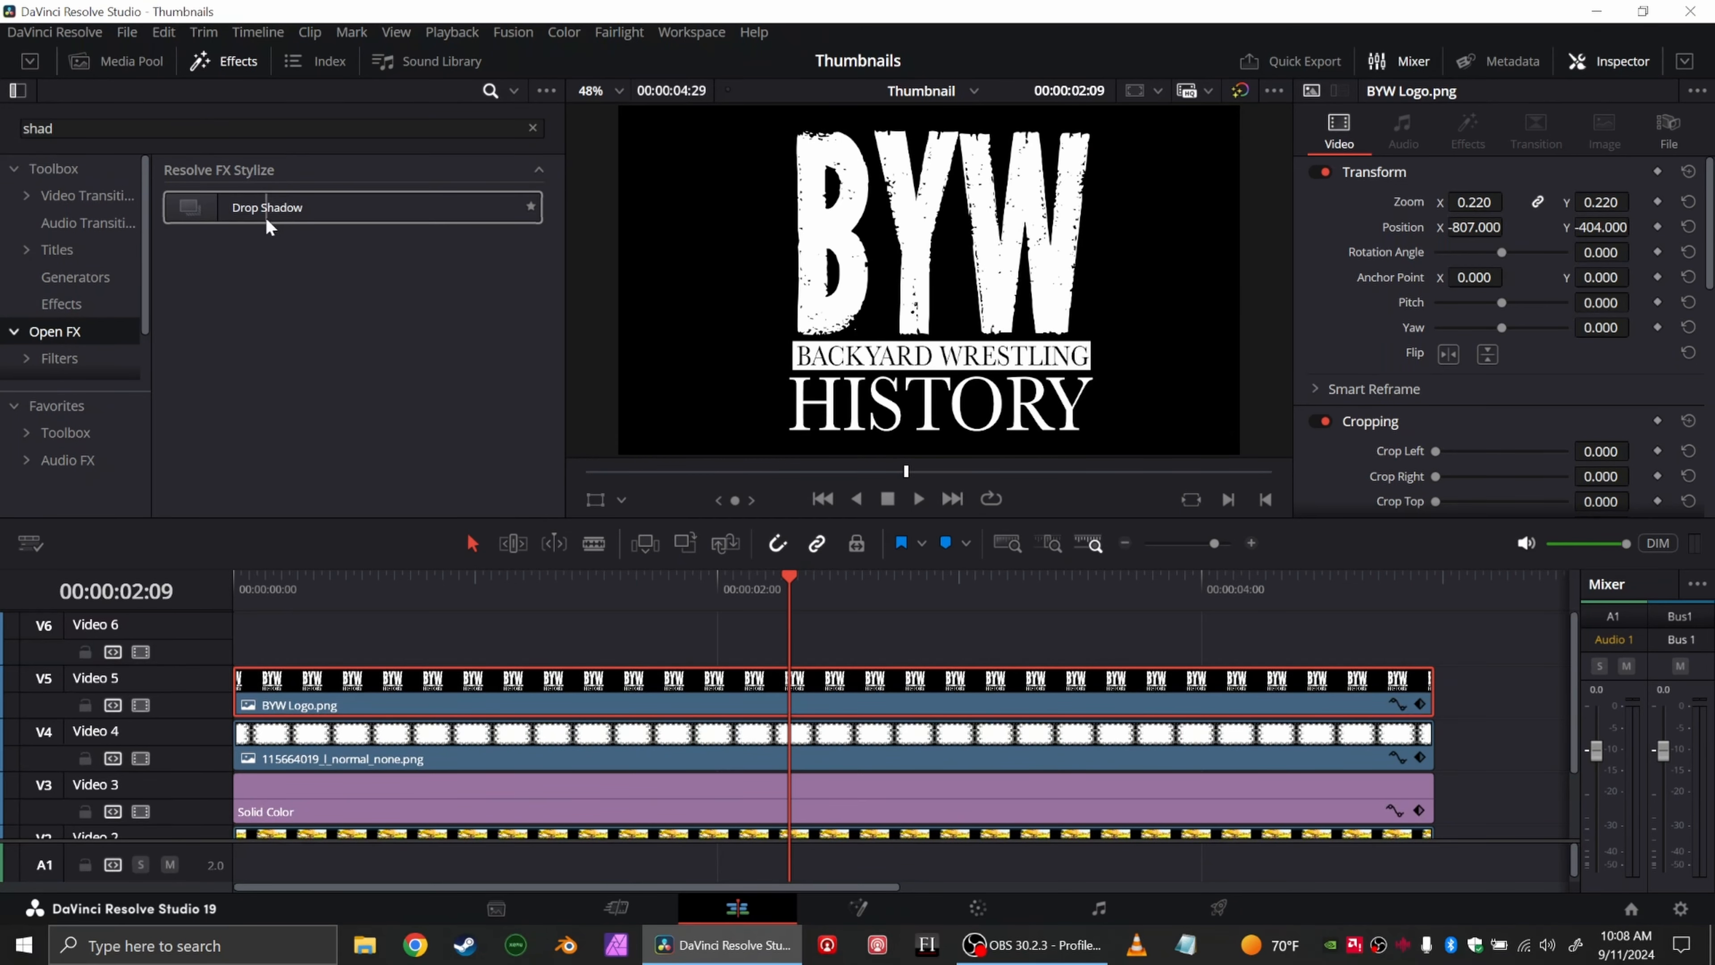
drag(251, 215, 678, 703)
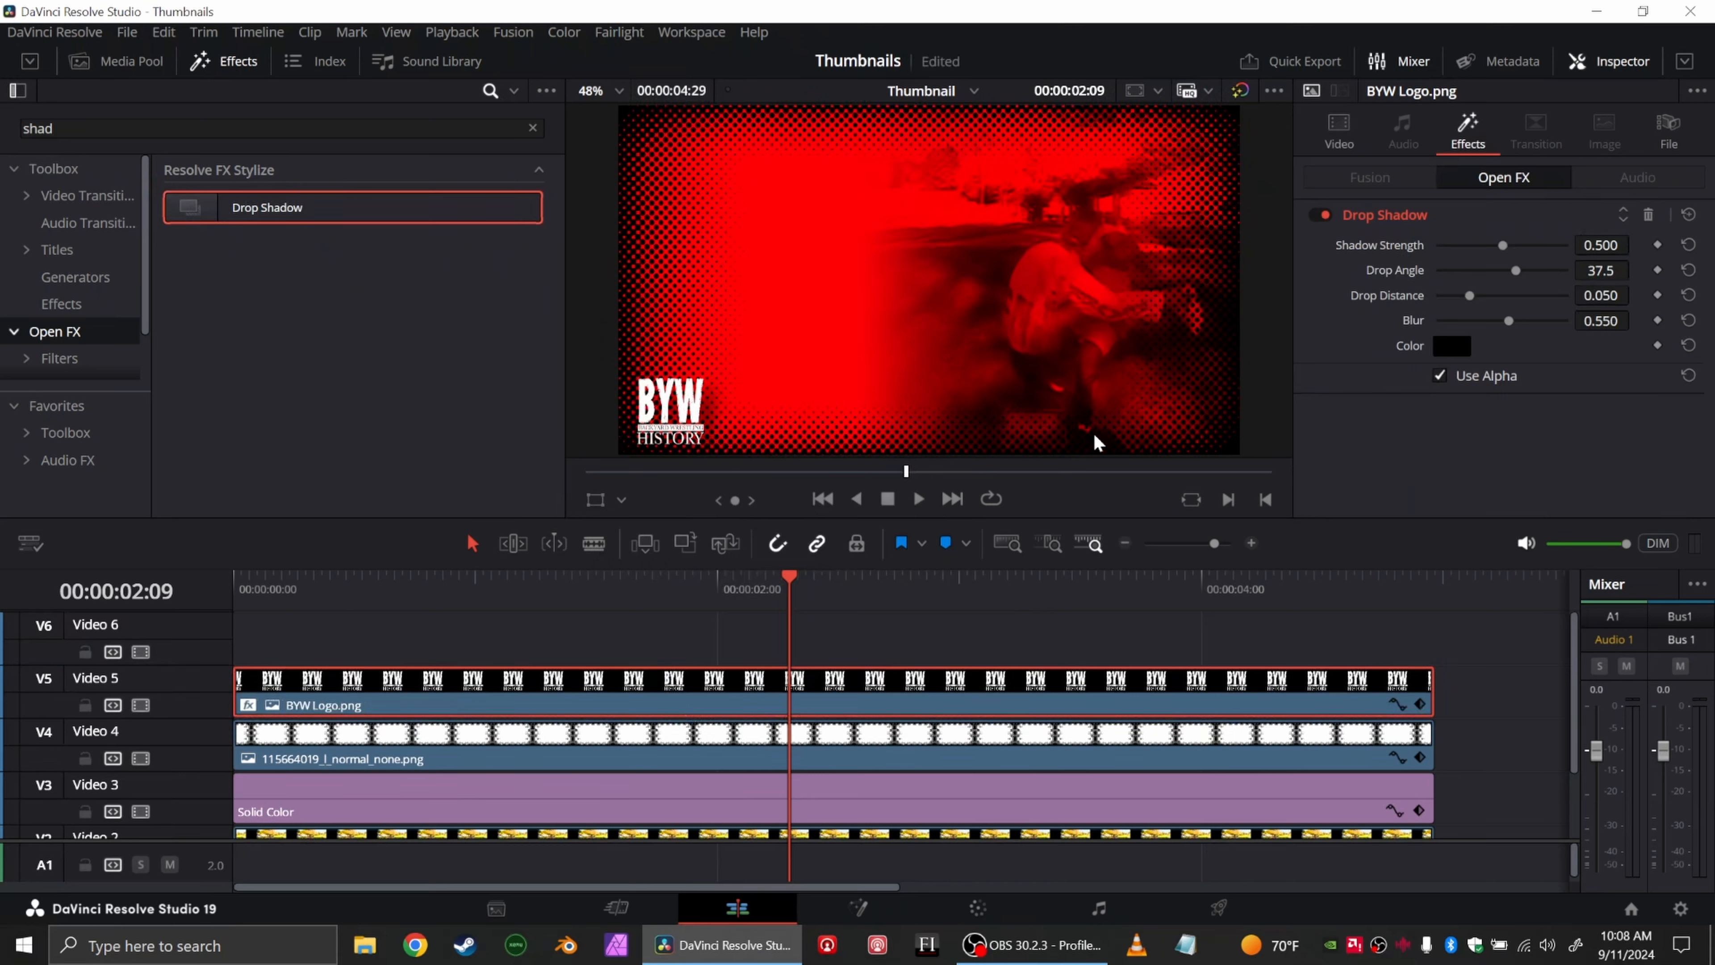
drag(1516, 246, 1585, 270)
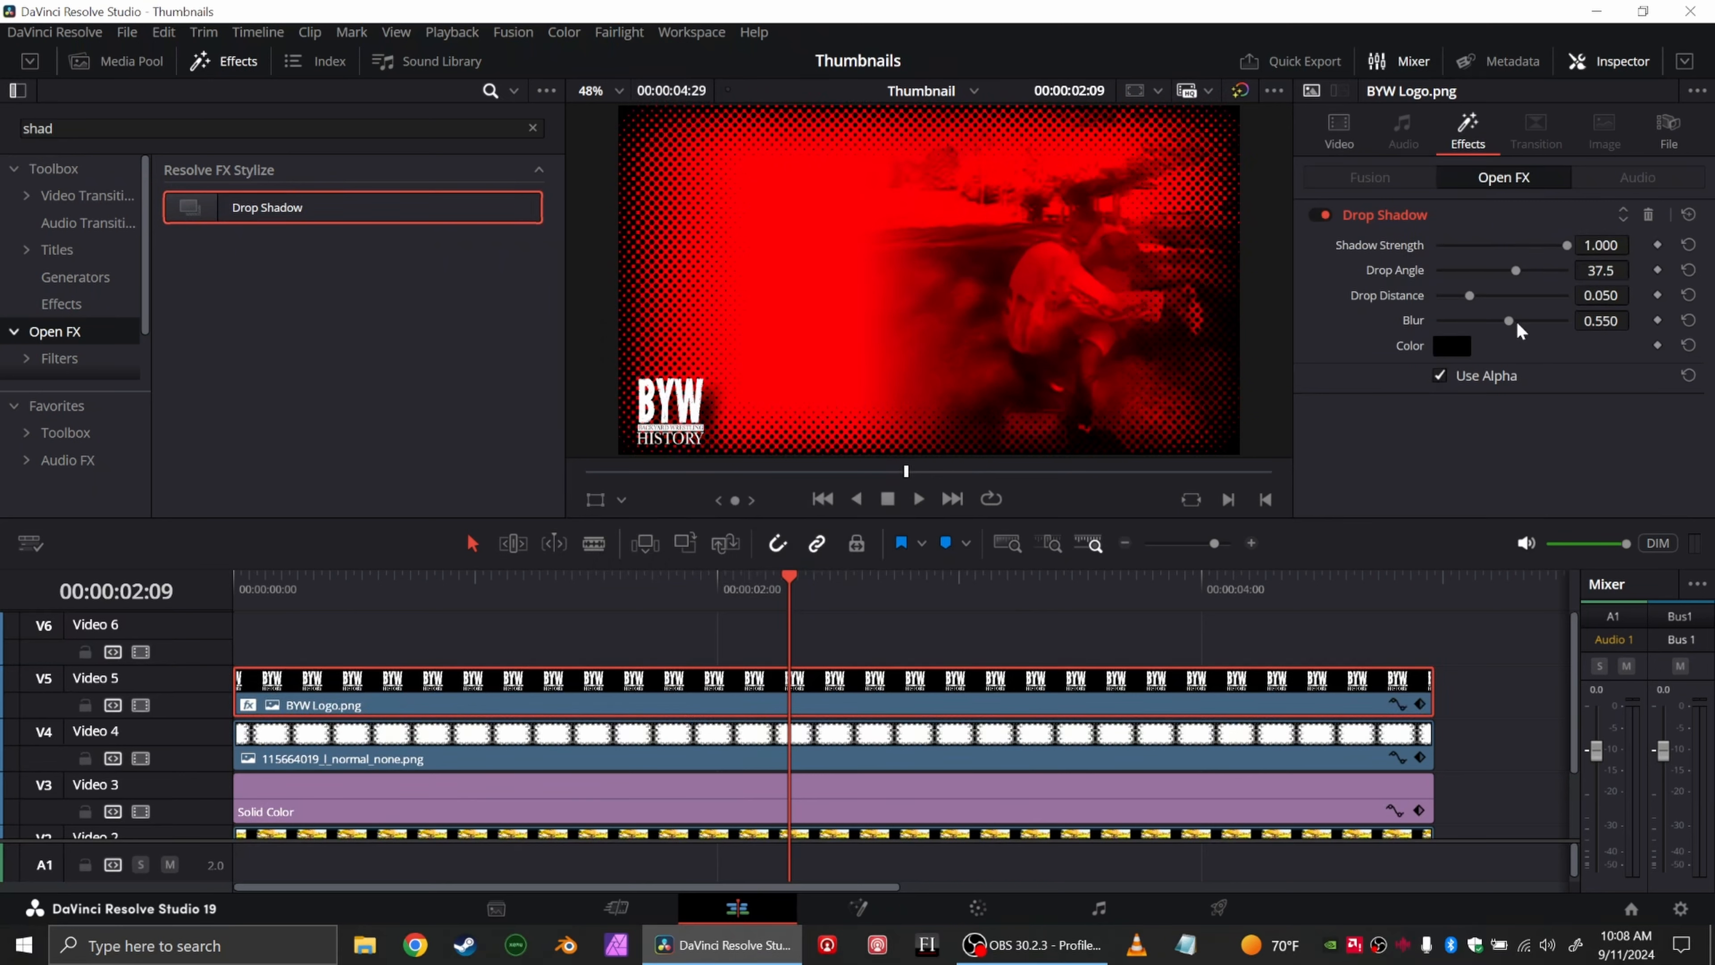
drag(1501, 318, 1444, 295)
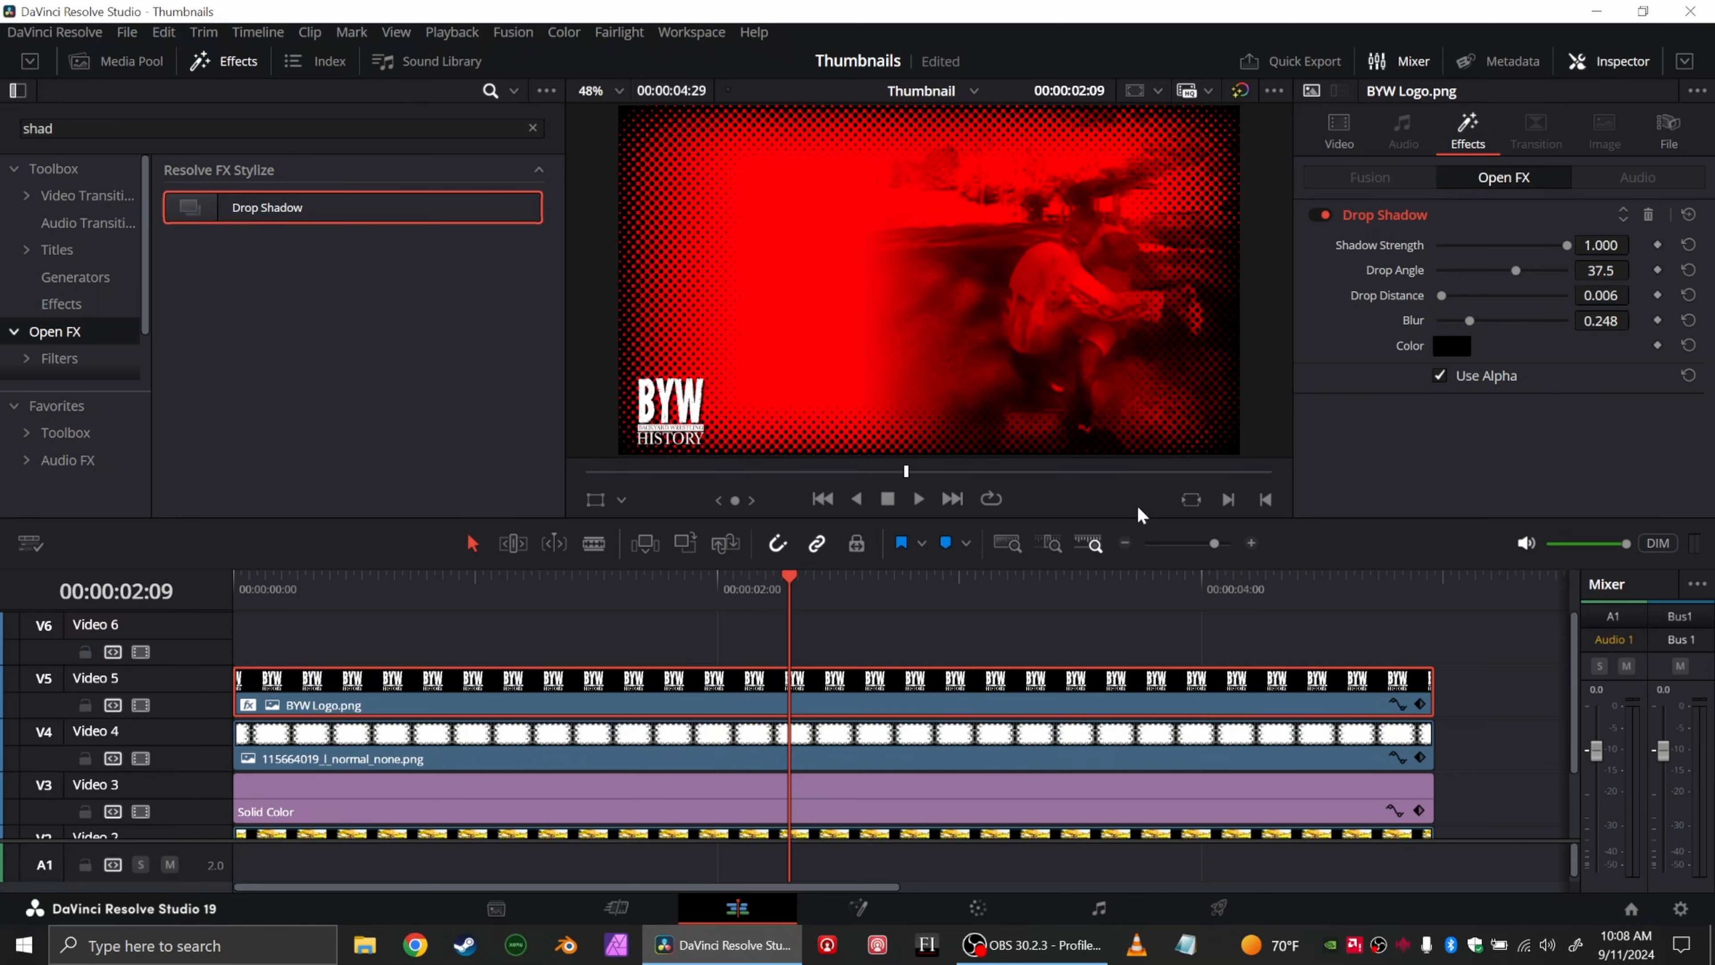
Step: Place 122626832_l_normal_none.png from the Graphic elements bin on Video 6 and trim it to match the clips below
click(118, 61)
click(357, 177)
drag(356, 177, 754, 650)
drag(951, 650, 379, 659)
Step: Apply Invert Color to the splatter graphic on Video 6 and set its composite mode to Multiply
click(223, 61)
drag(262, 208, 873, 642)
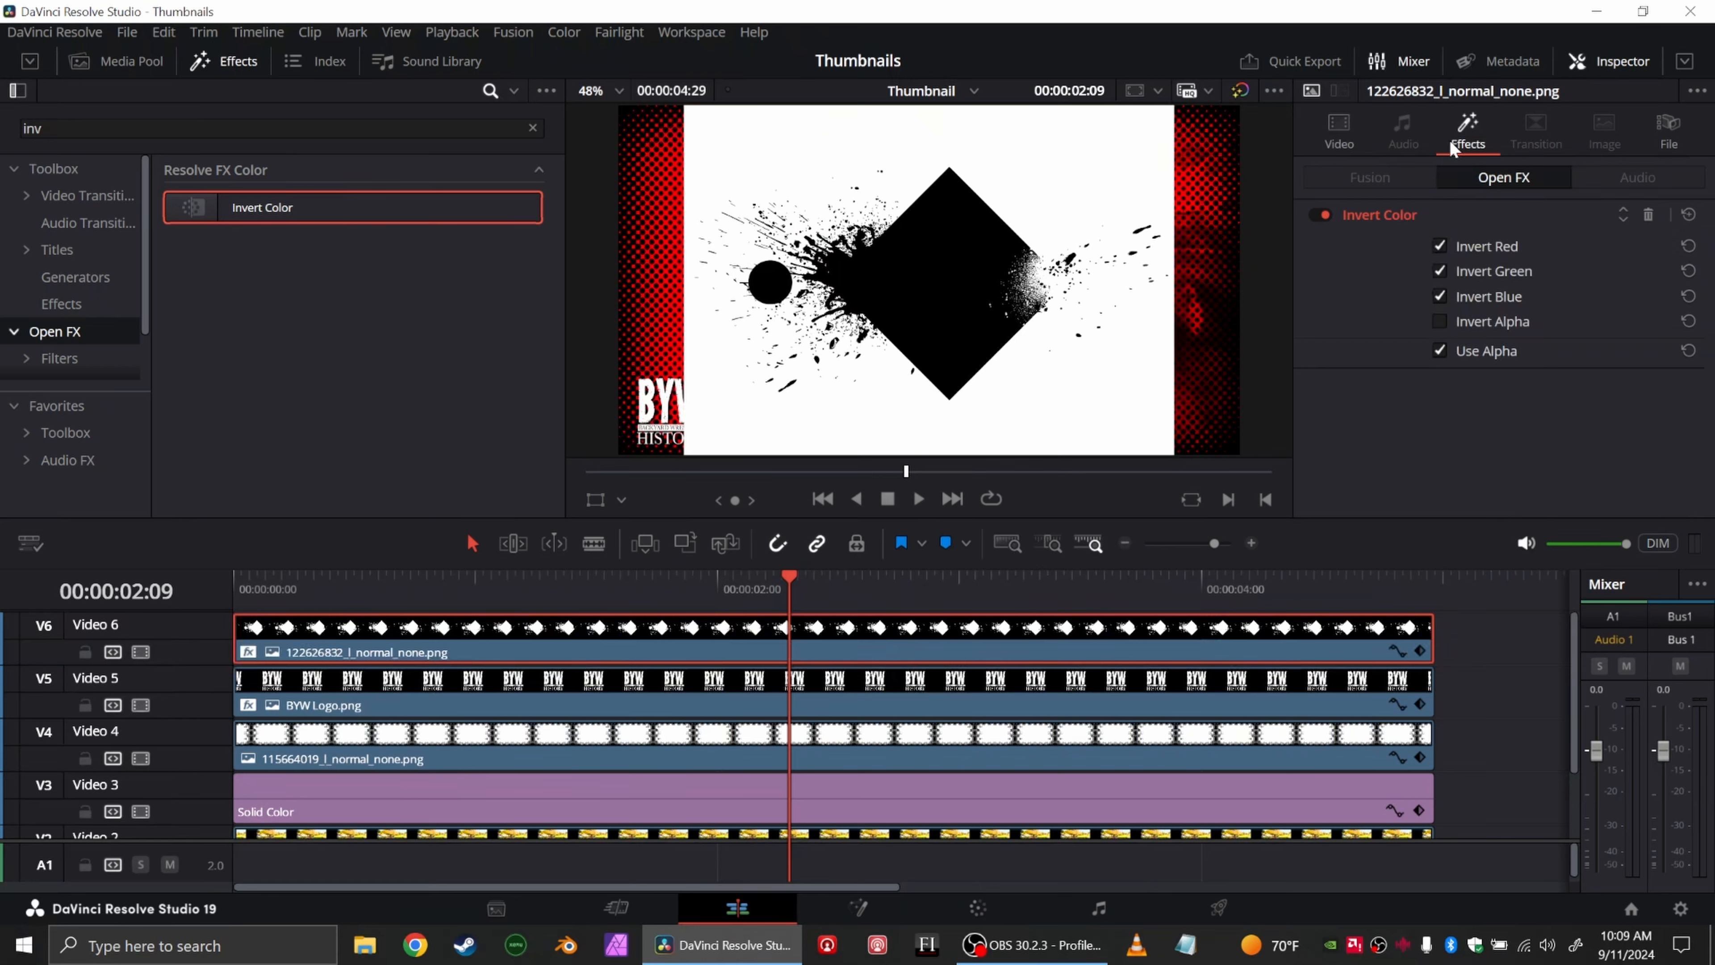
click(1344, 138)
scroll(1497, 343, down, 3)
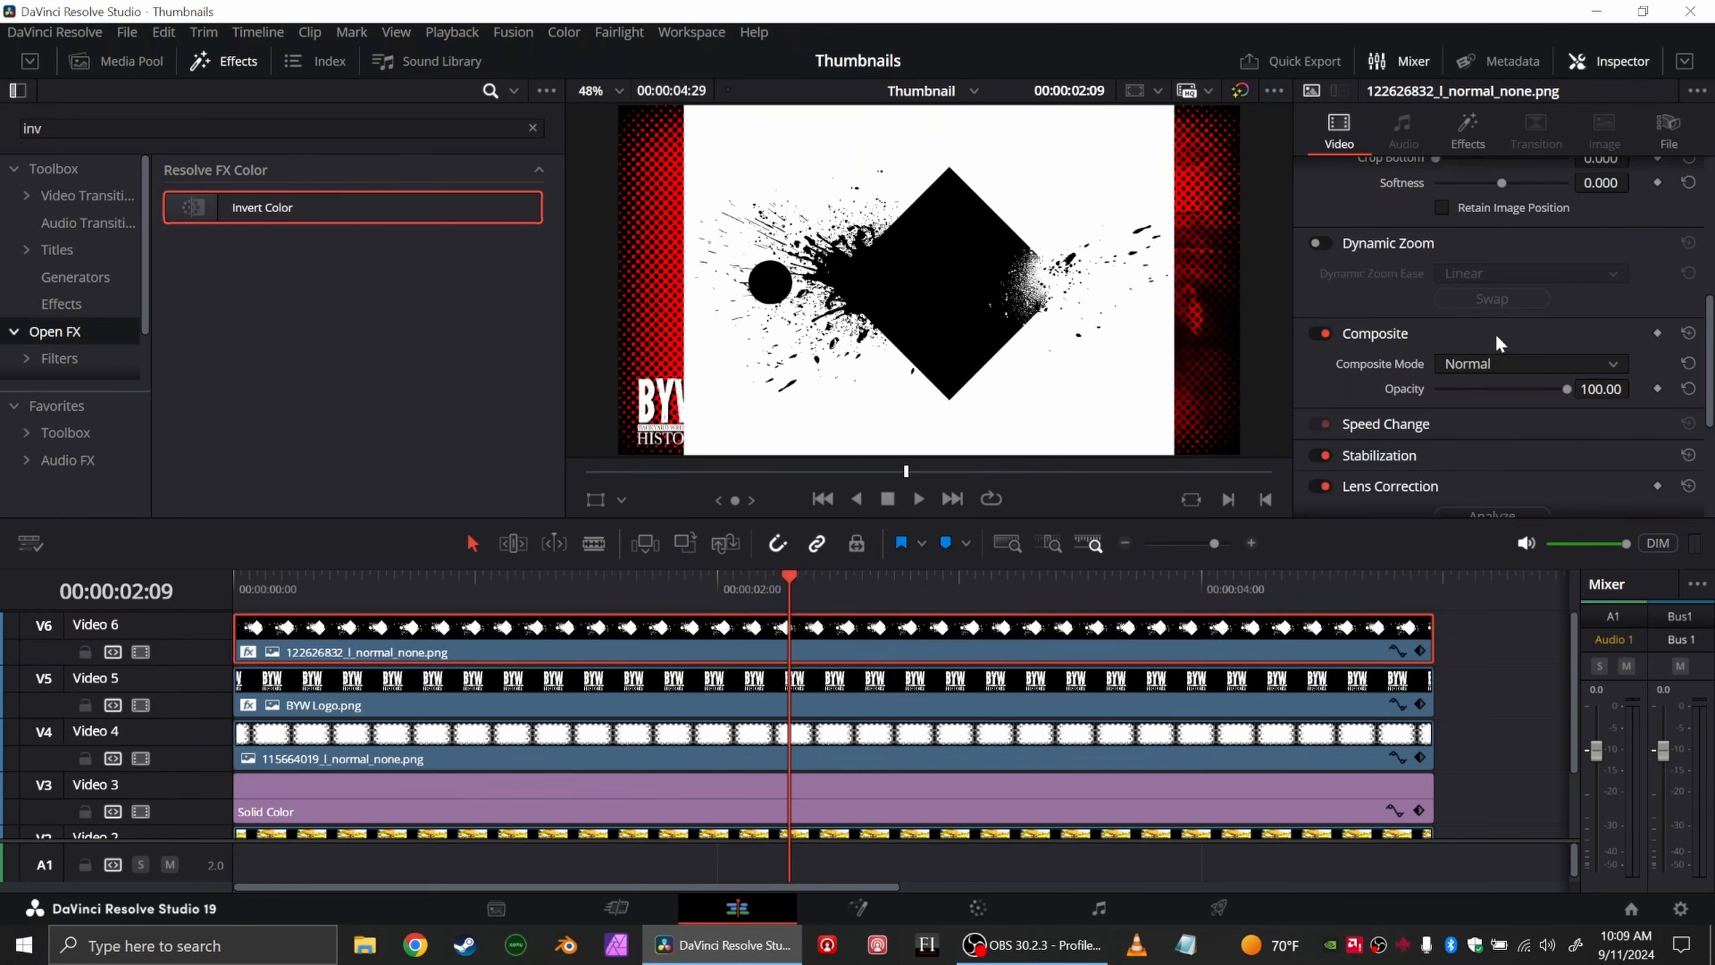
click(1498, 364)
scroll(1502, 533, down, 5)
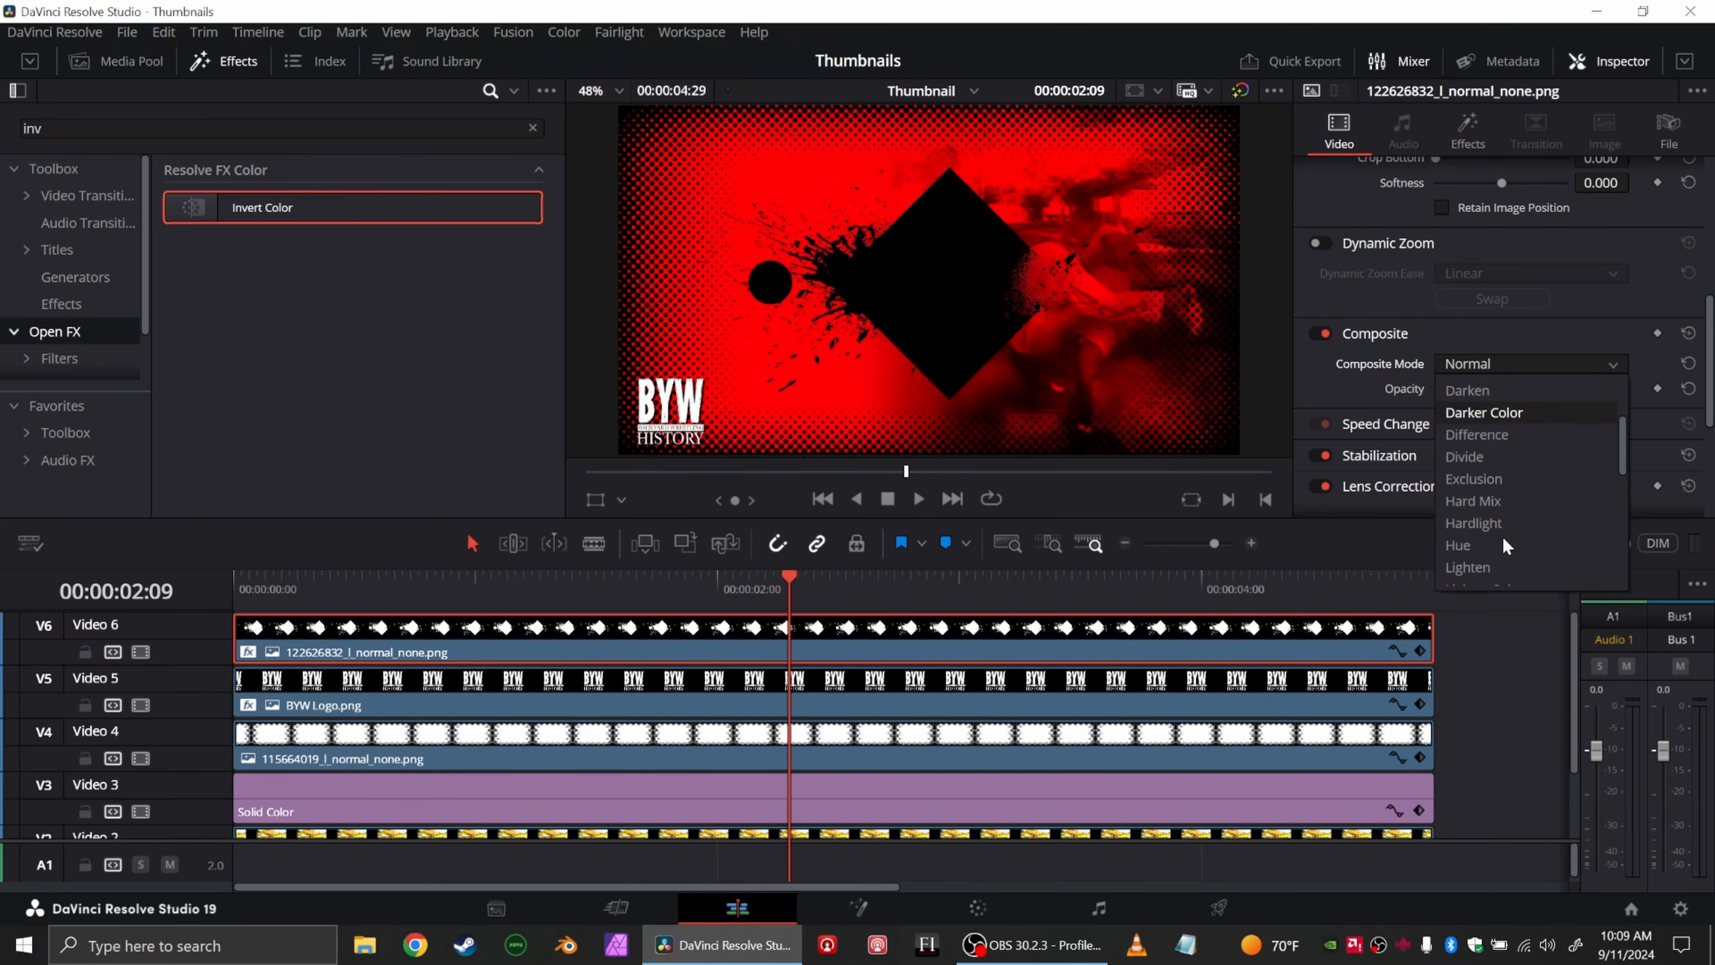
click(1504, 427)
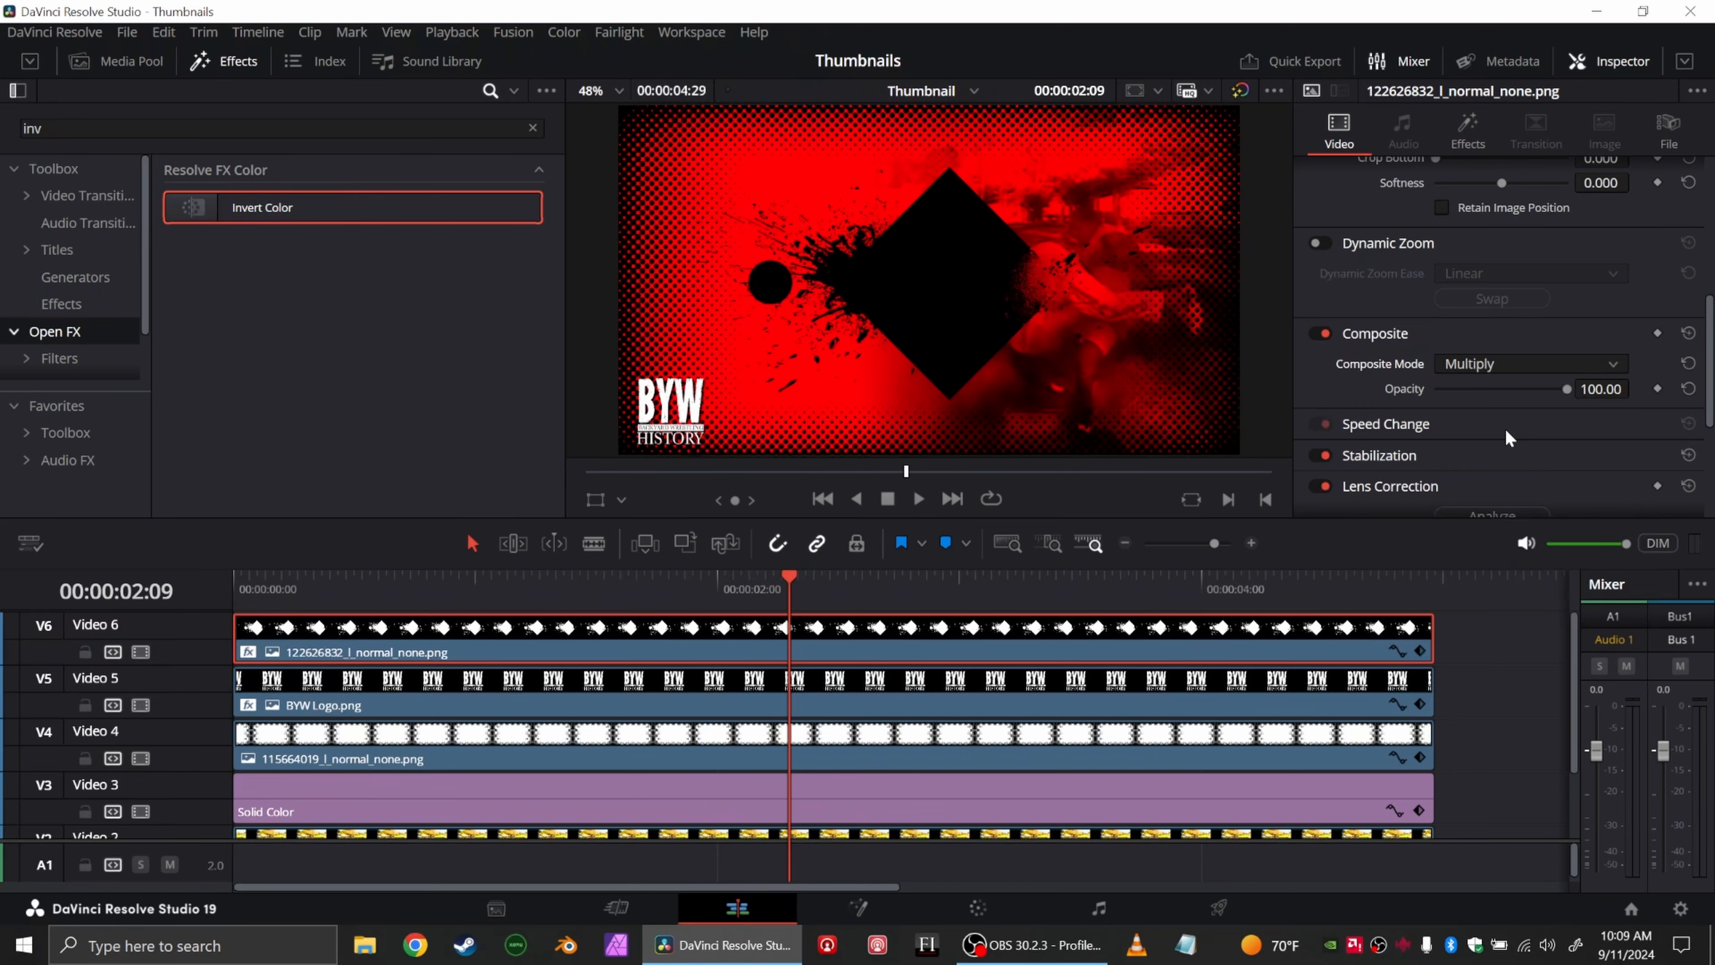
Step: Rotate the splatter graphic to 135.1 degrees and set its horizontal position to -845
scroll(1506, 433, up, 5)
drag(1601, 253, 1693, 253)
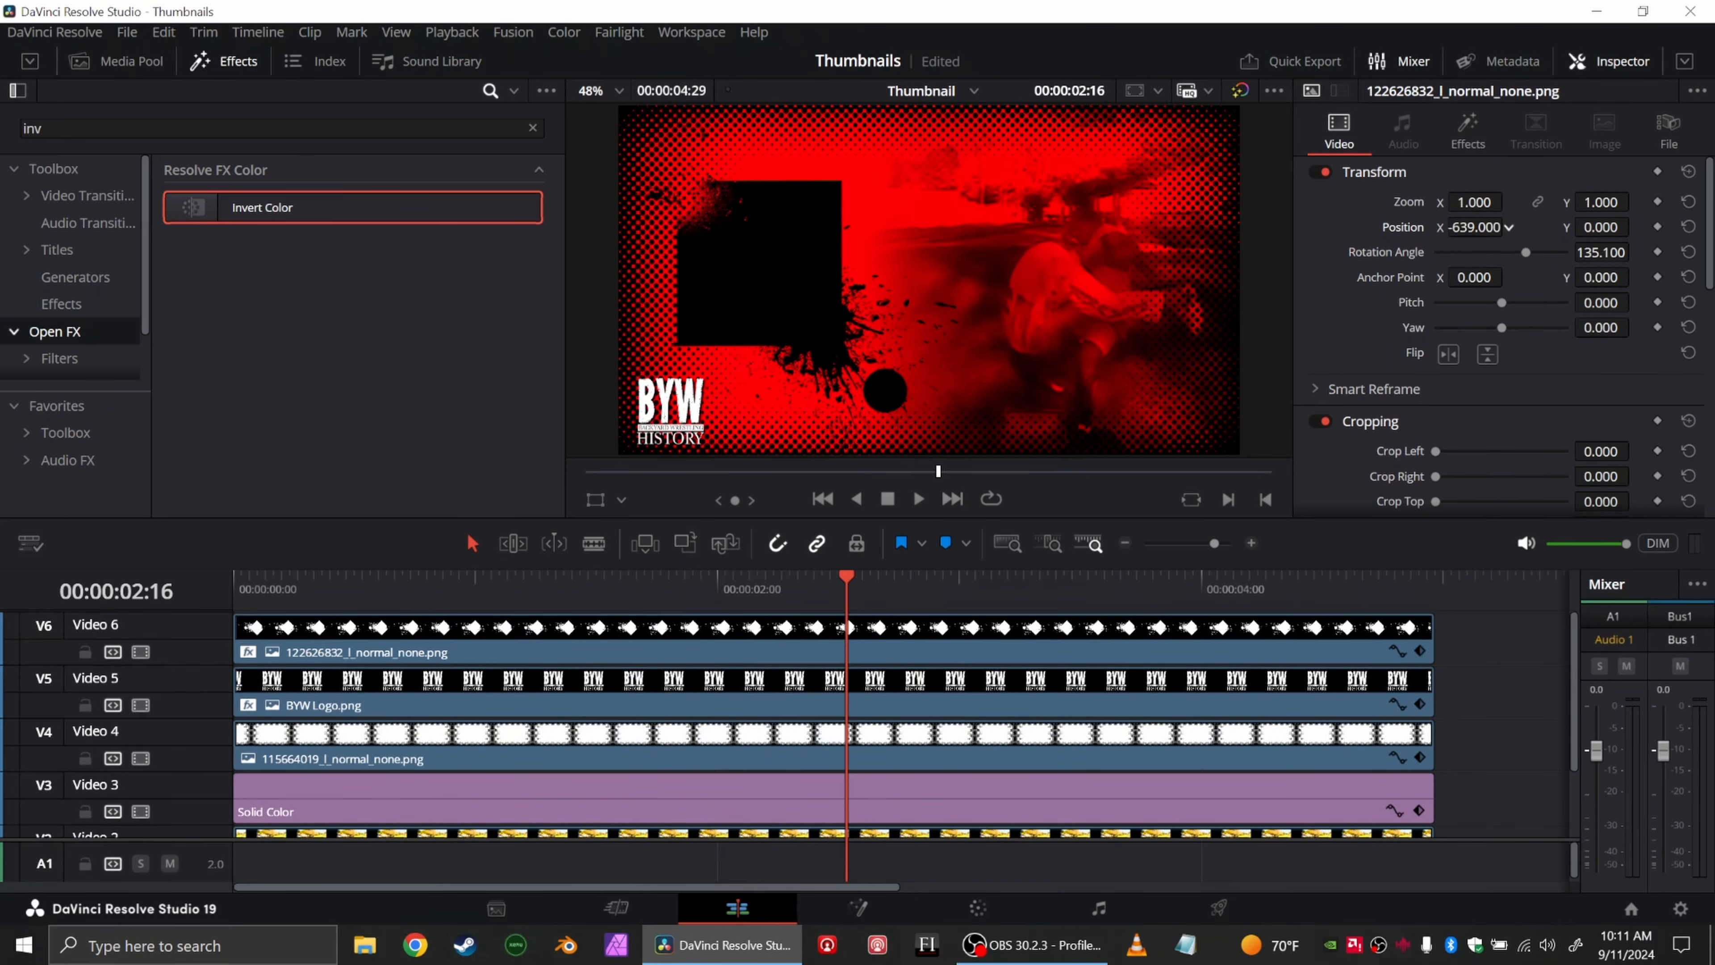
mouse_move(1511, 235)
mouse_down()
mouse_move(1473, 234)
mouse_move(1511, 234)
mouse_up()
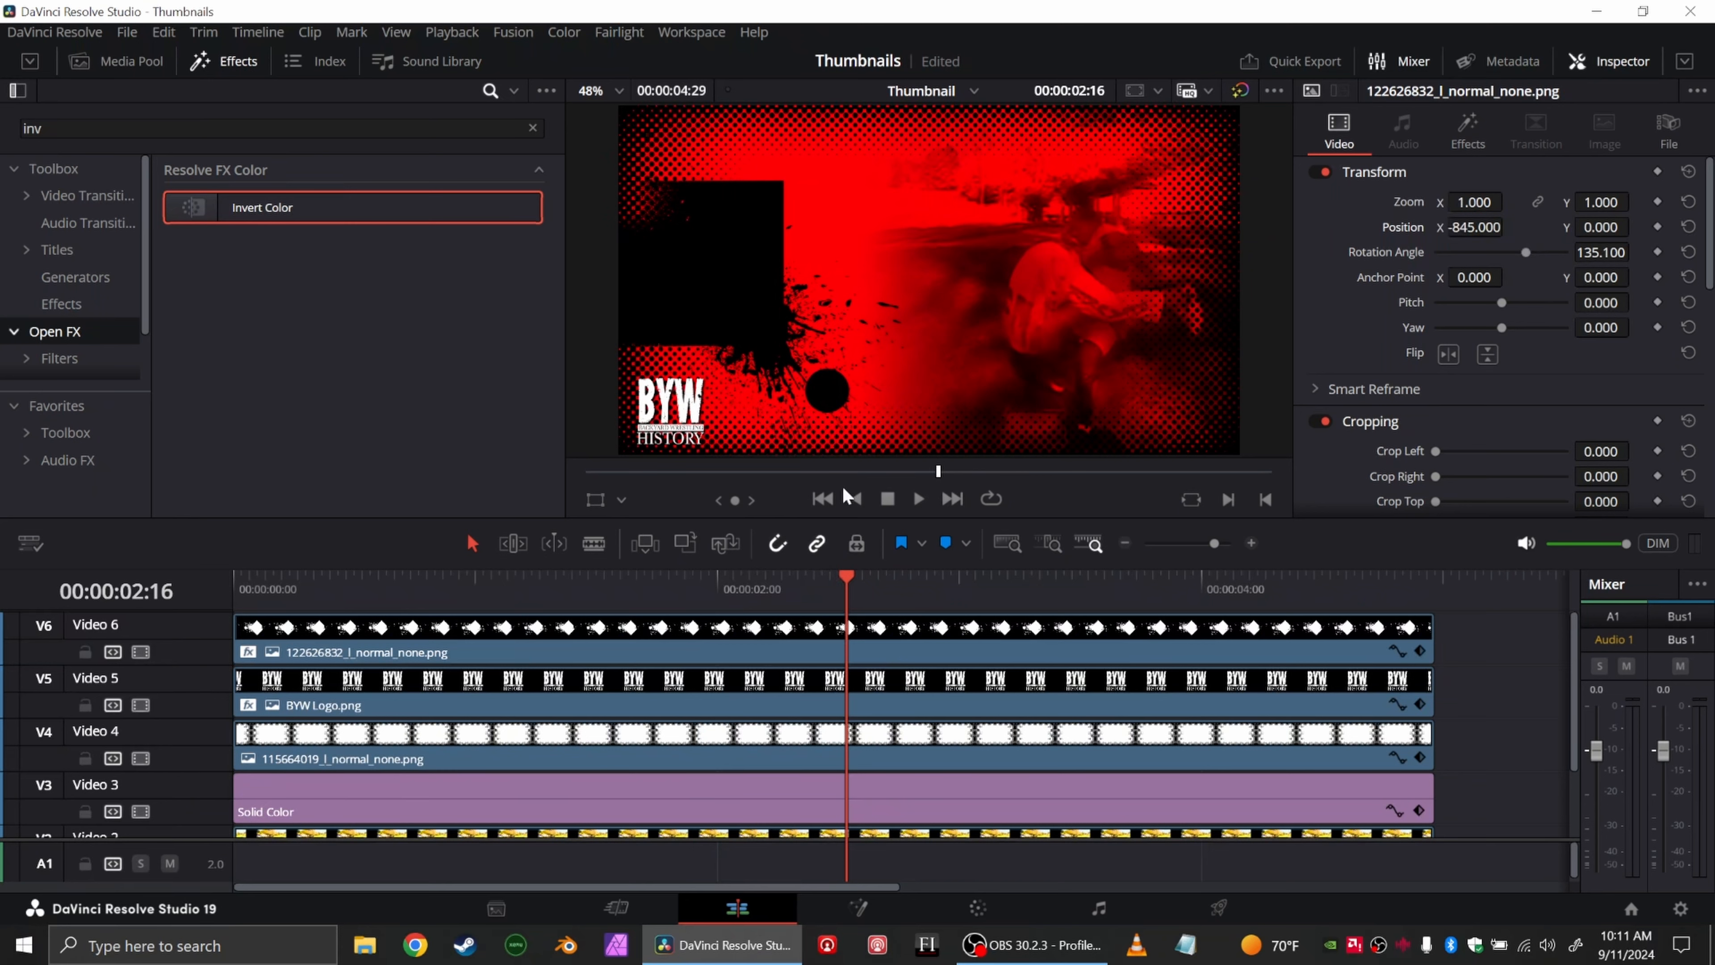
click(867, 635)
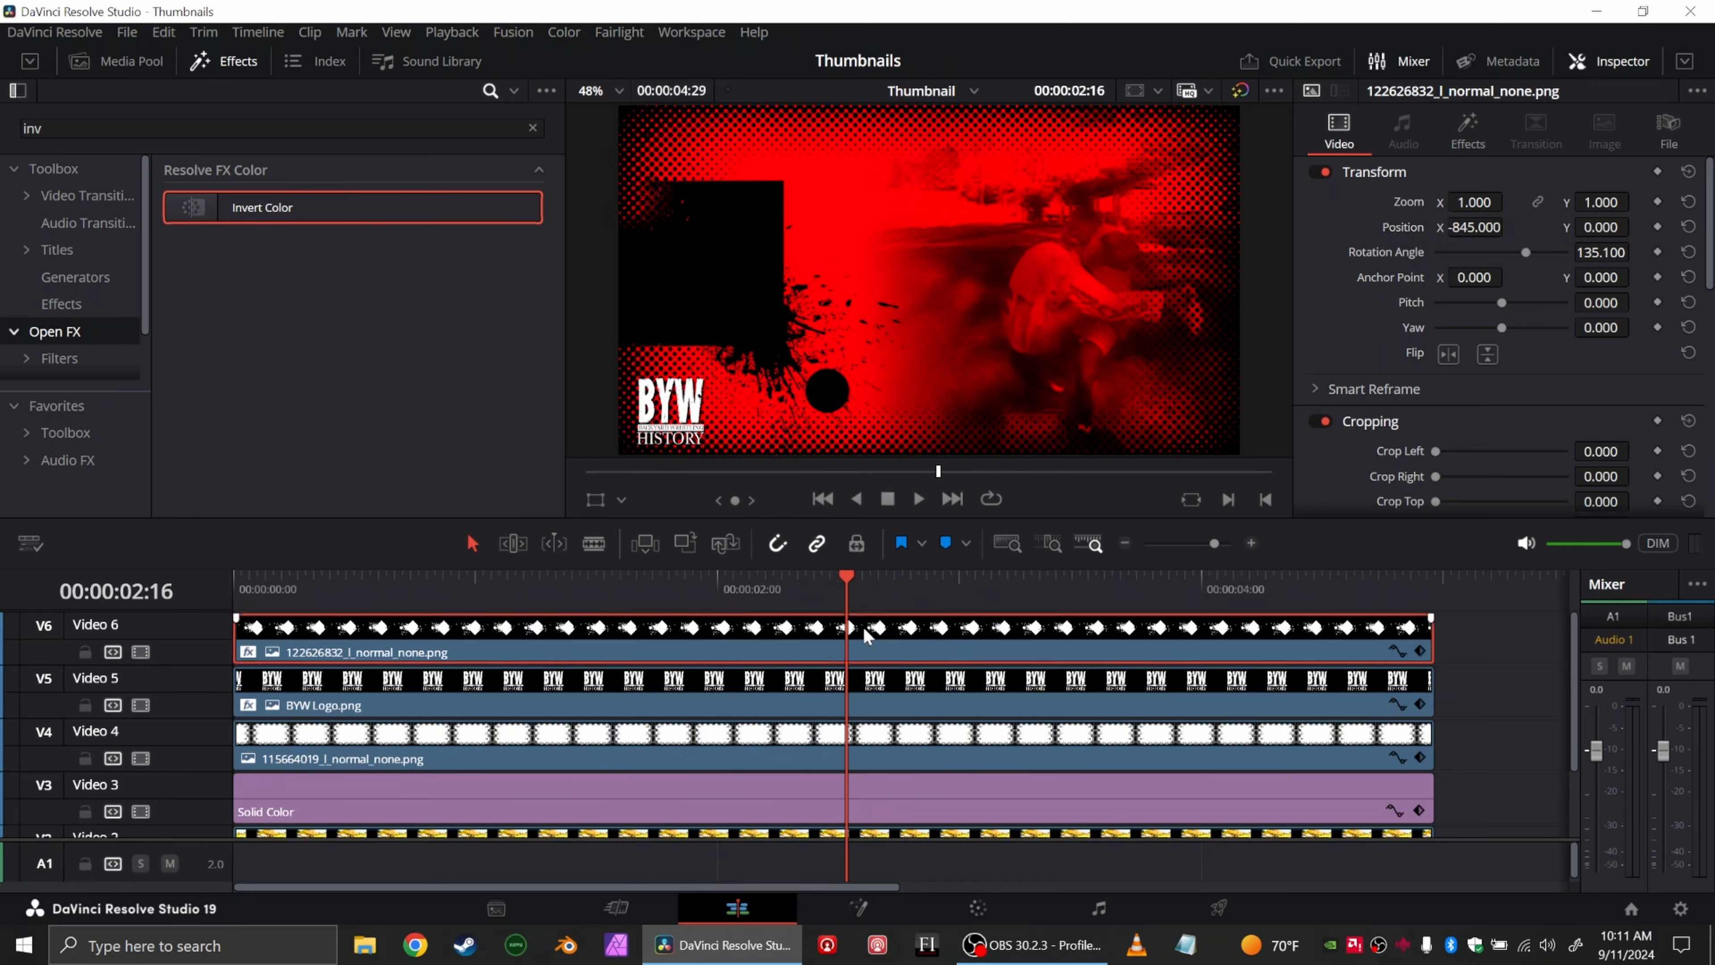
Step: Open the splatter graphic in Fusion with a single viewer, space out the nodes and add an unconnected Ellipse mask
click(858, 908)
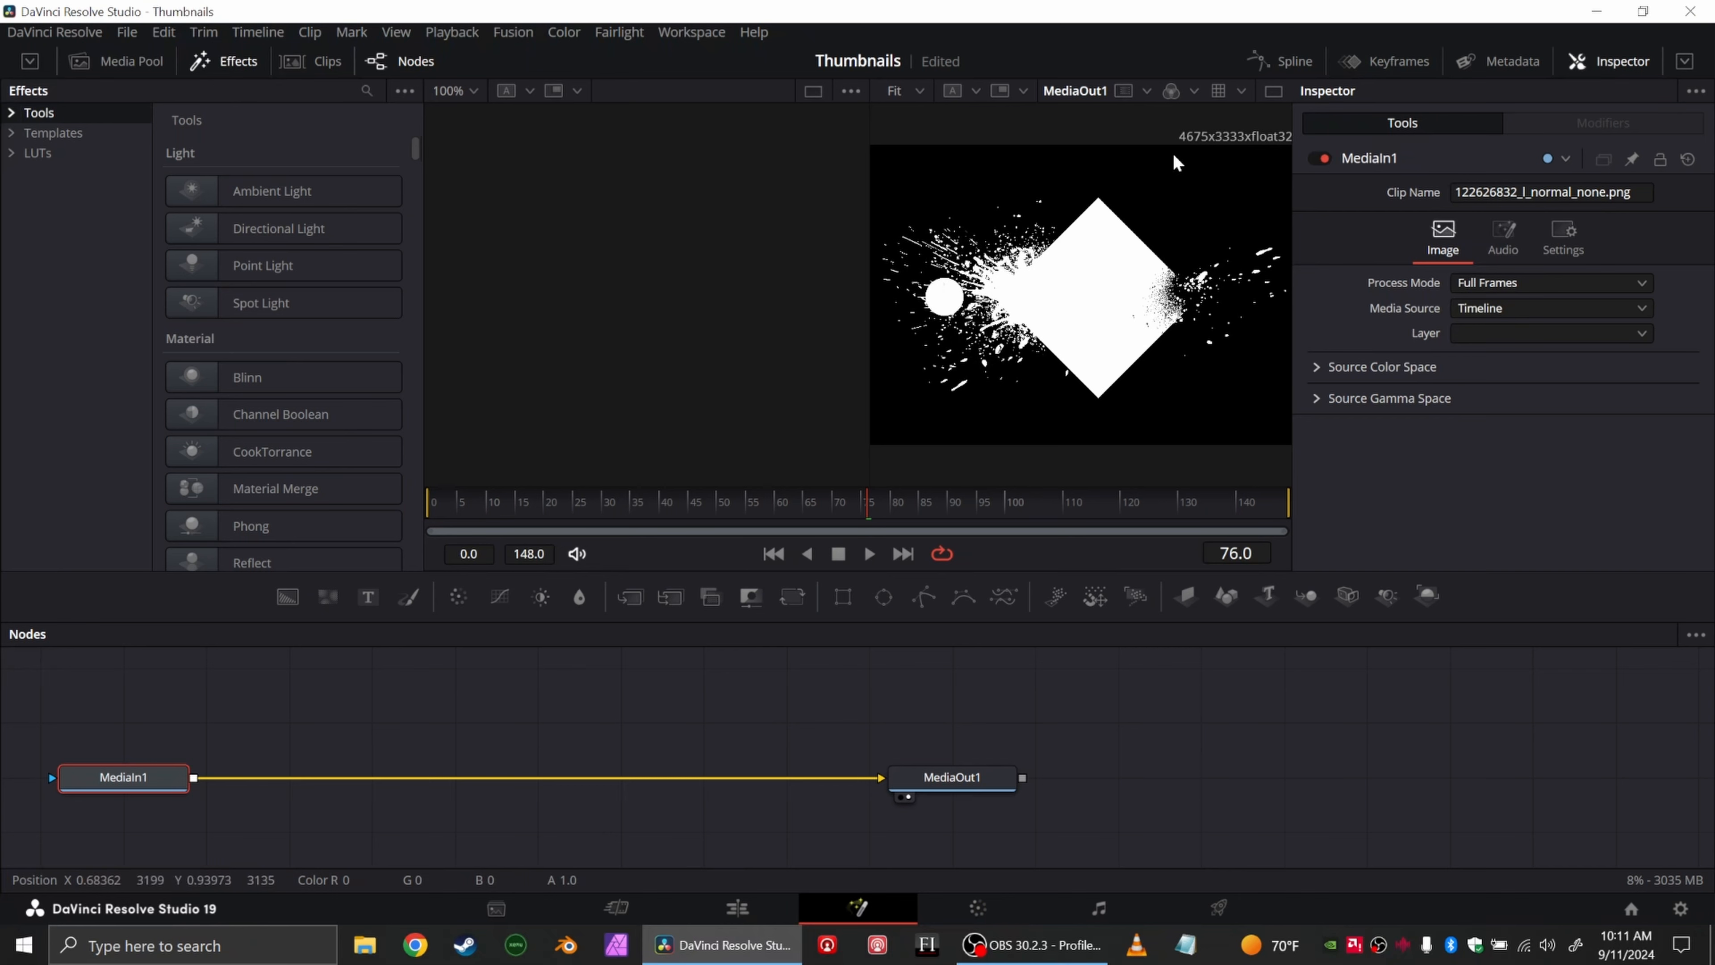
click(1272, 90)
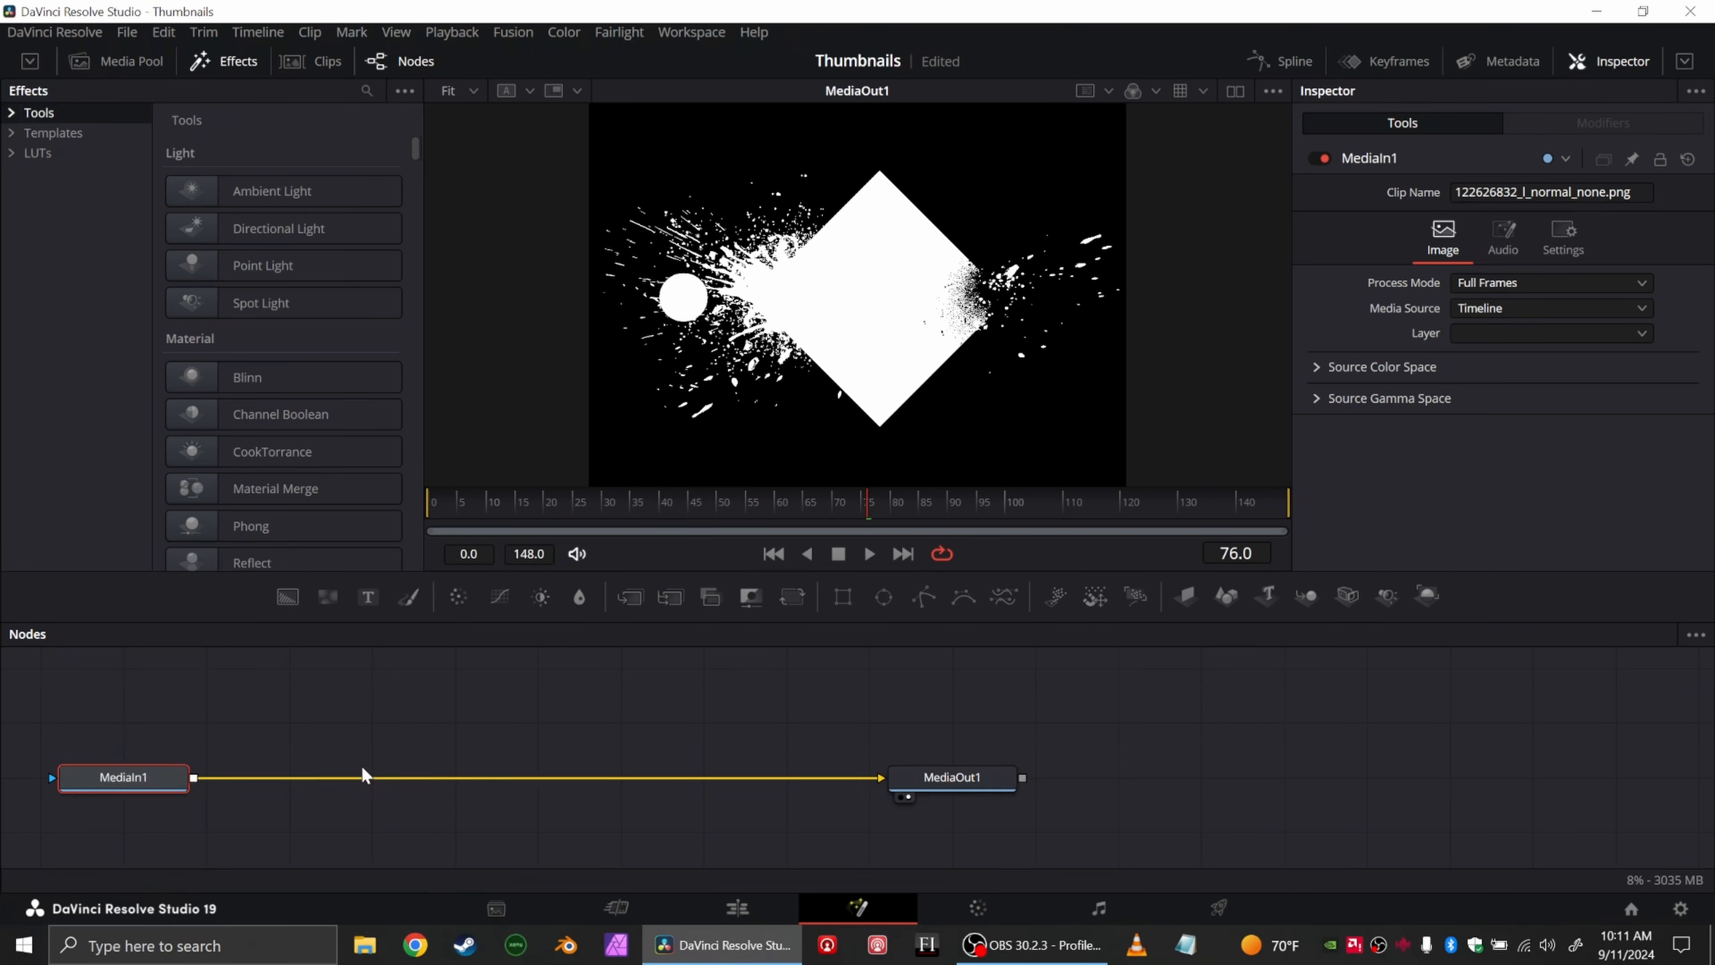
drag(973, 776, 1524, 791)
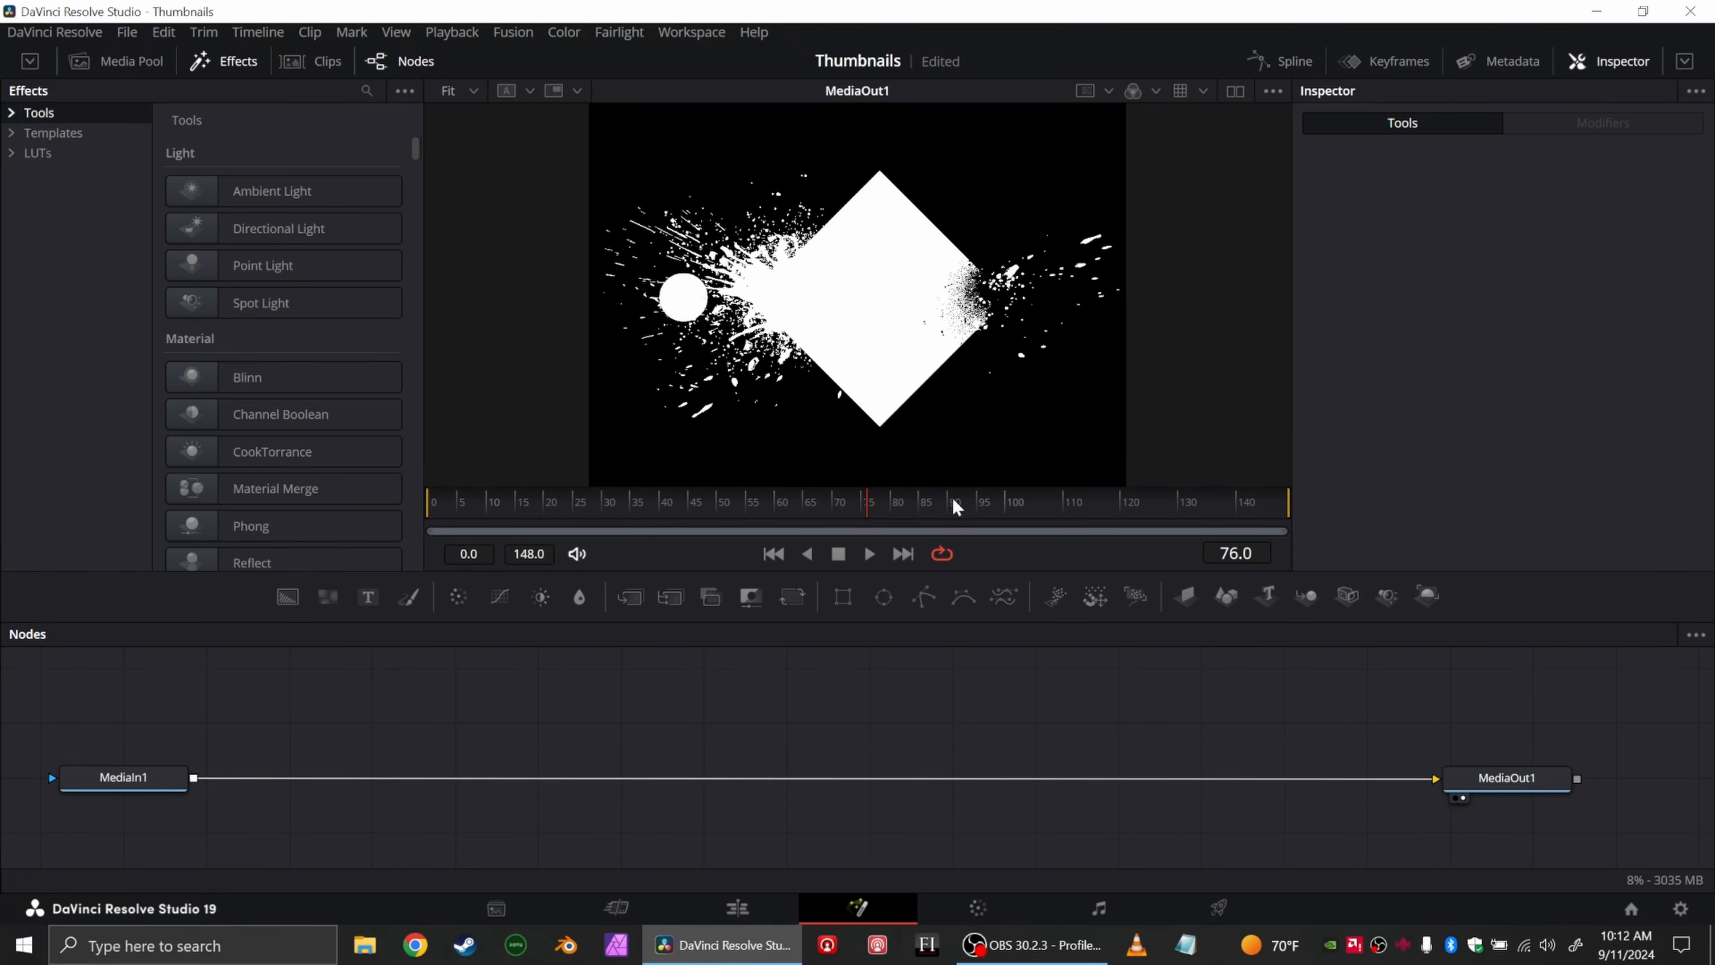
drag(882, 597, 517, 712)
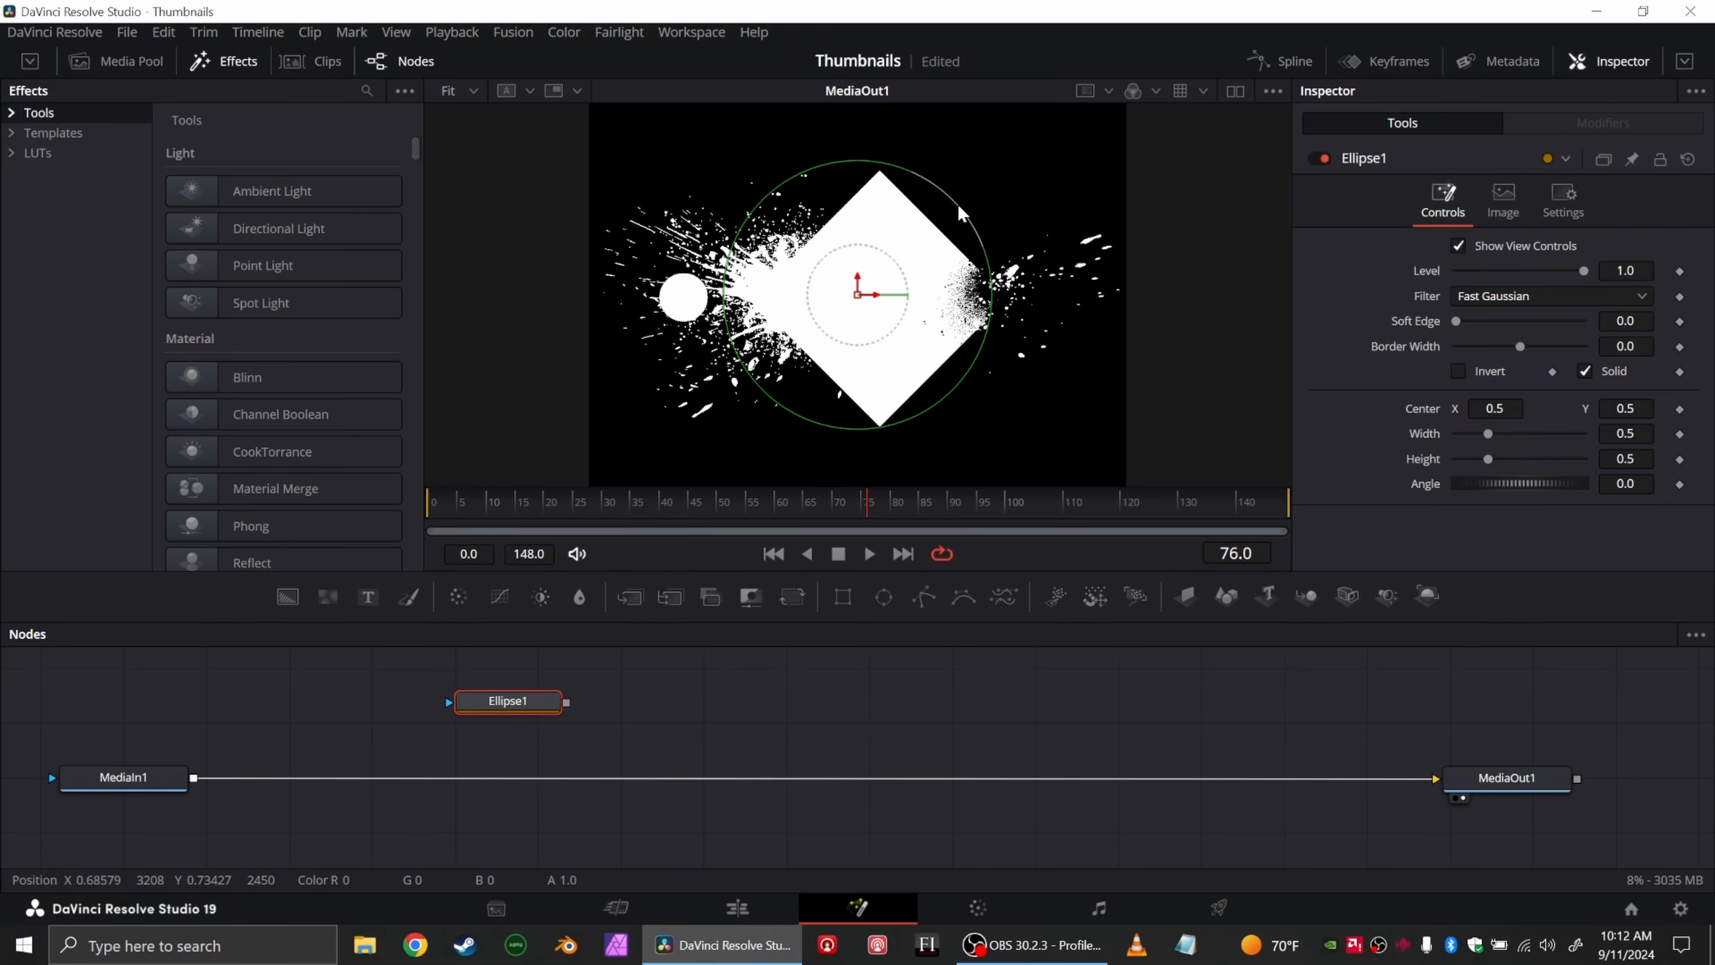
Step: Fit the ellipse around the splatter's white circle, about 0.107 wide and high, centred at about 0.176, 0.491, with soft edge 0.0787
drag(963, 213, 909, 254)
drag(867, 298, 685, 293)
scroll(718, 331, up, 5)
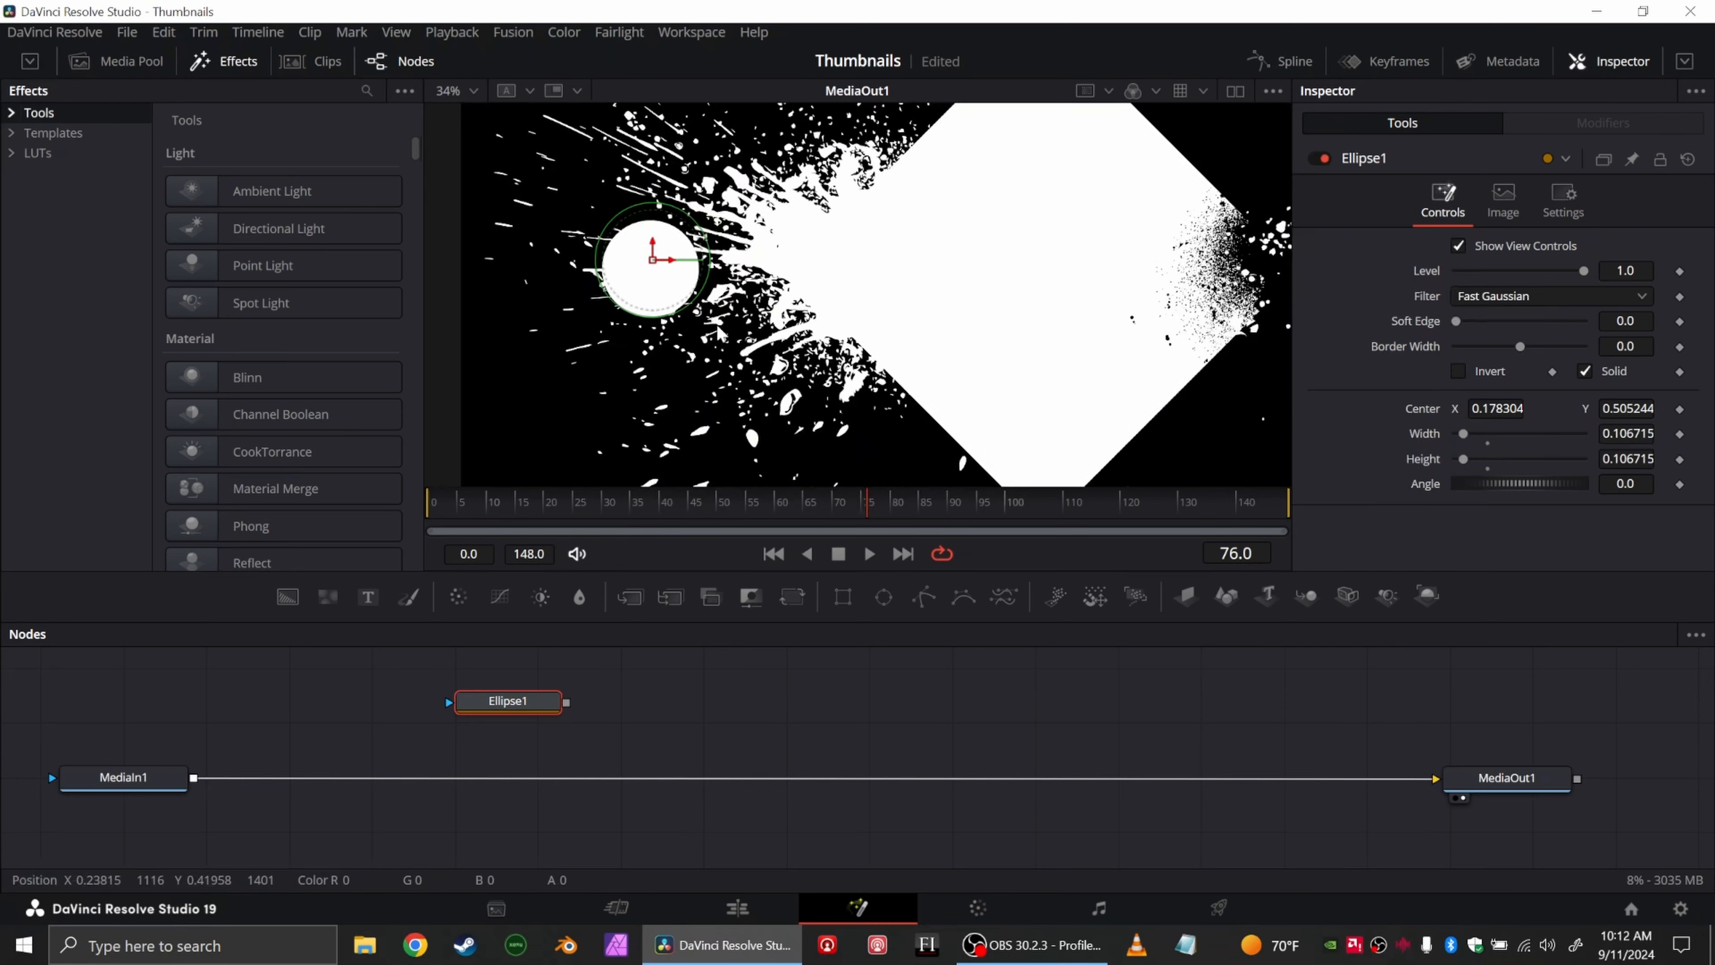
drag(974, 413, 1073, 429)
scroll(1084, 330, down, 1)
scroll(1084, 329, up, 1)
scroll(992, 285, down, 3)
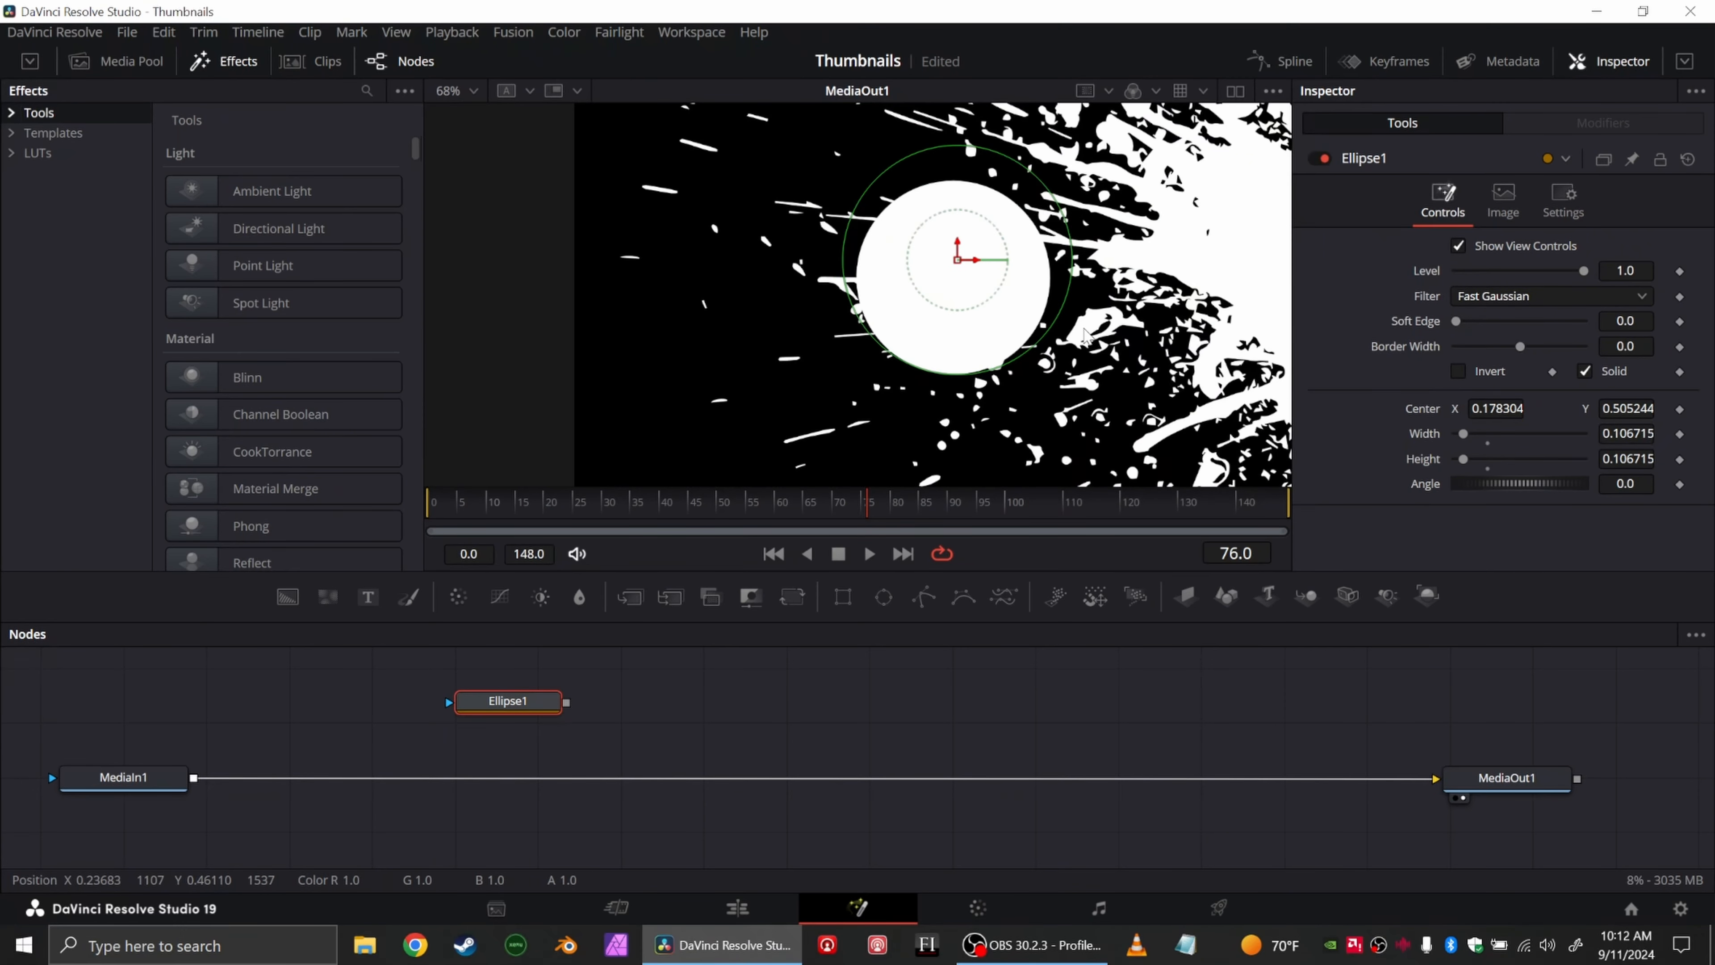
scroll(962, 300, up, 2)
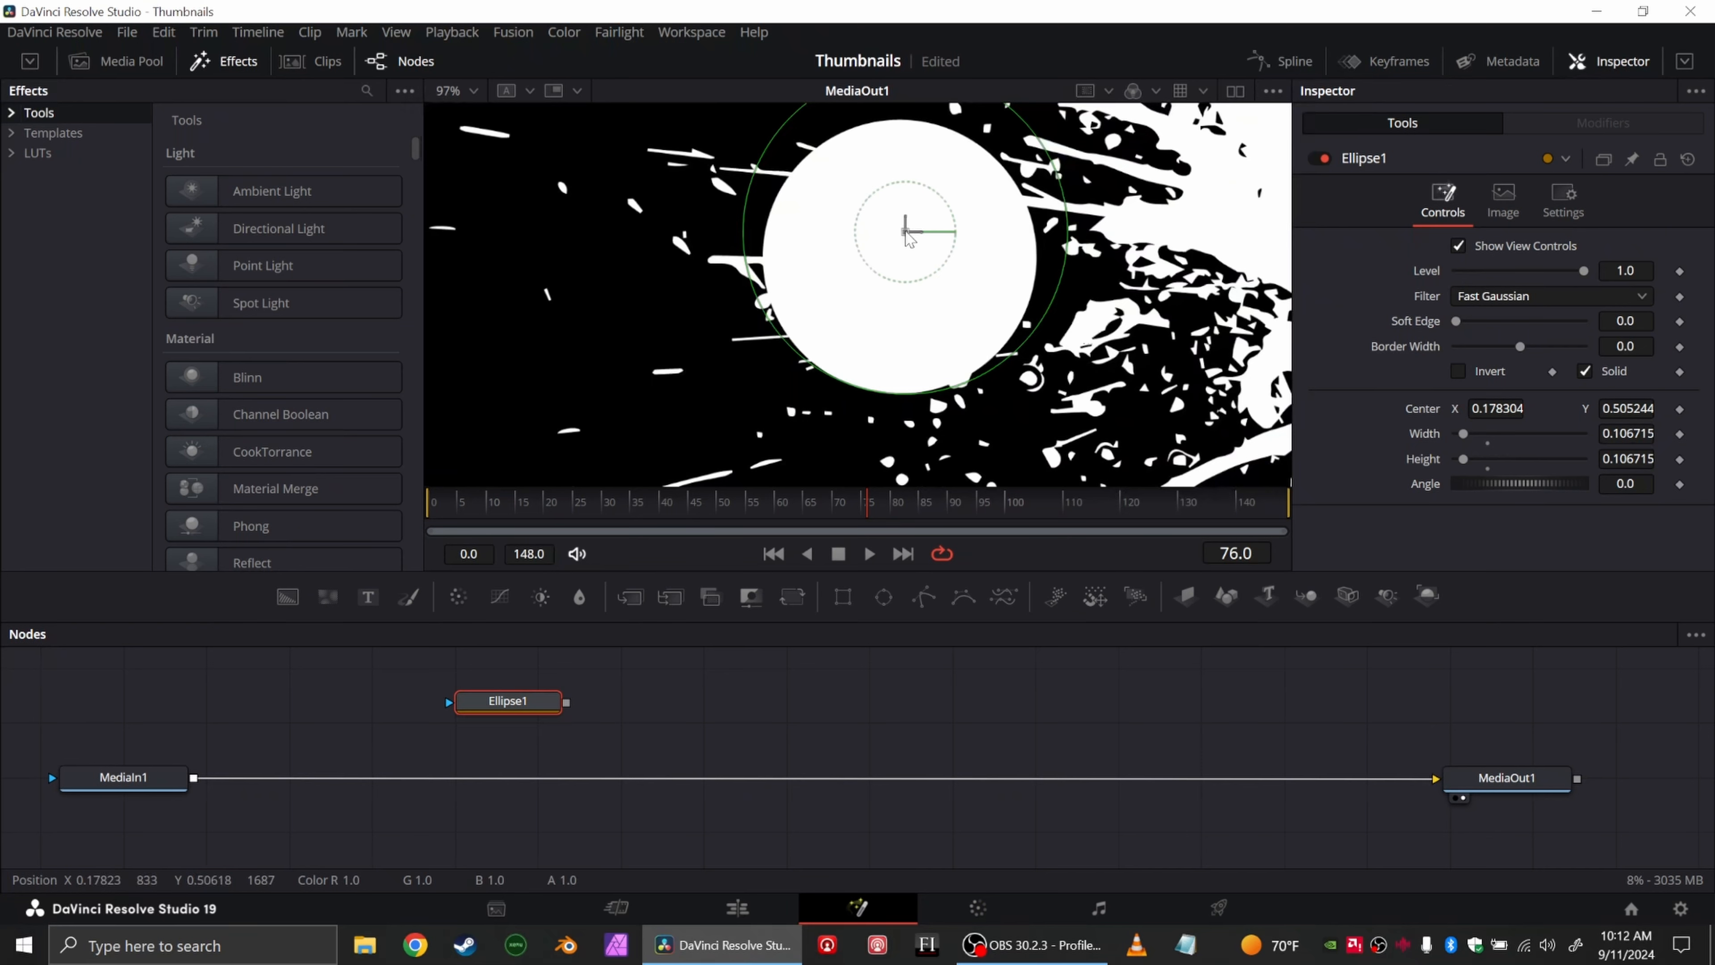
drag(507, 699, 278, 692)
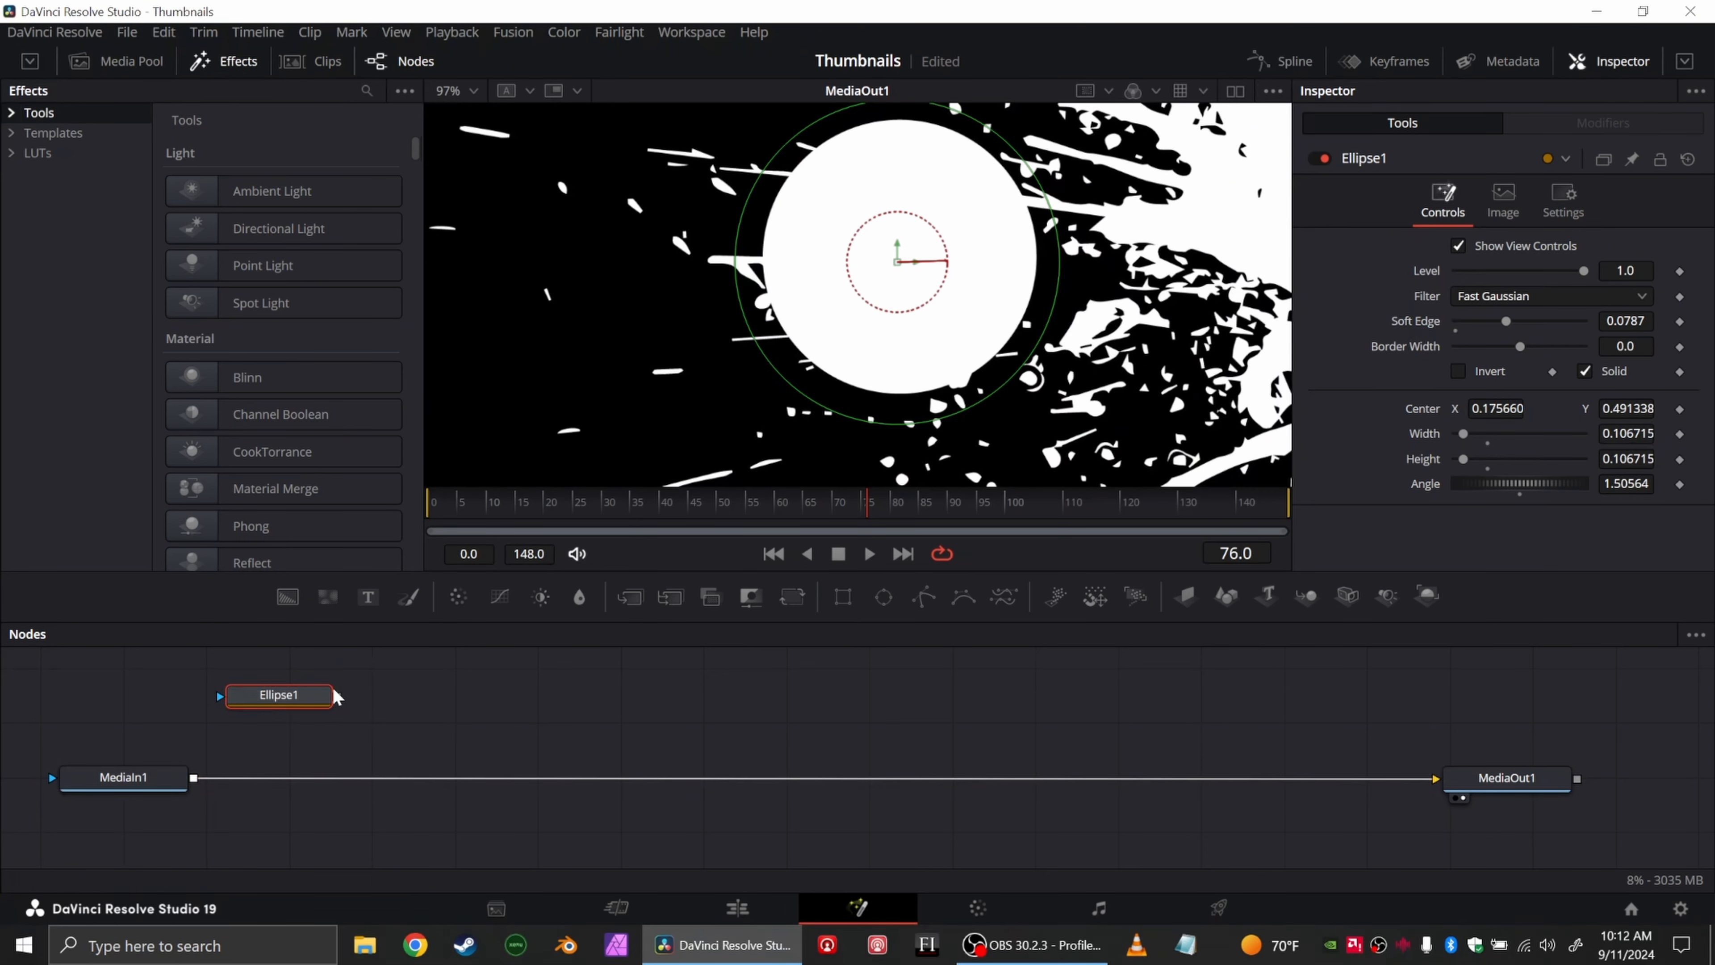
Step: Mask the splatter image with the ellipse, inverted, with soft edge 0.011 and border width 0.01, and return to the timeline
drag(321, 696, 52, 782)
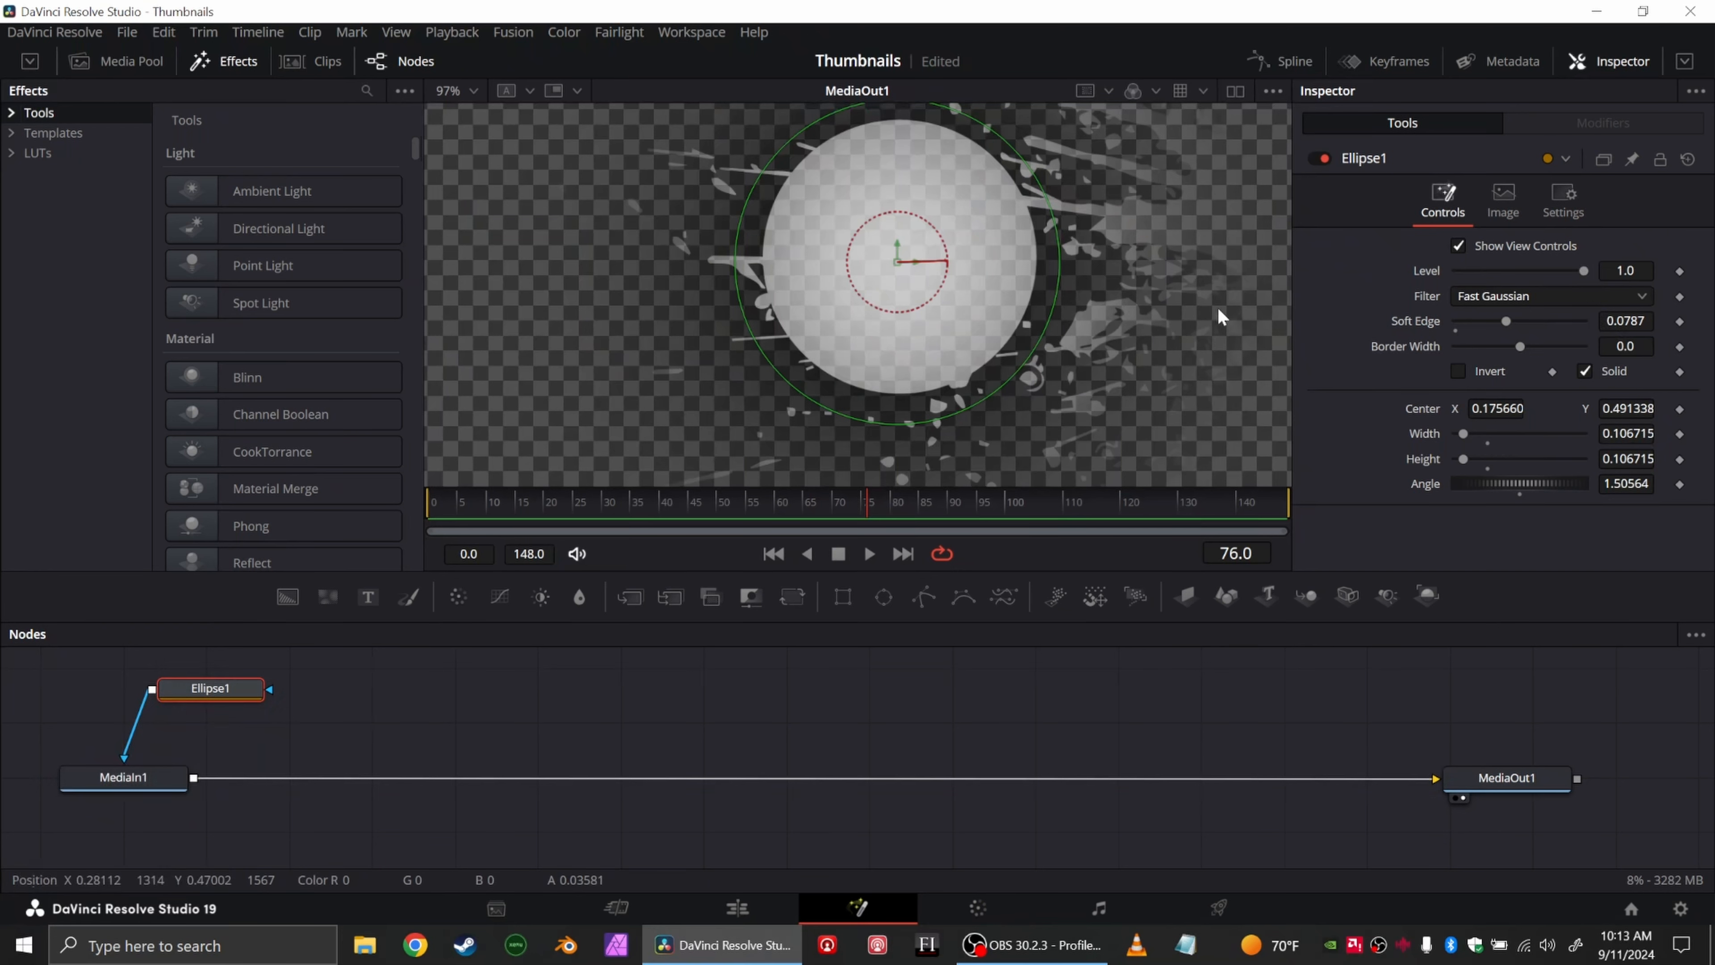
drag(1506, 321, 1464, 309)
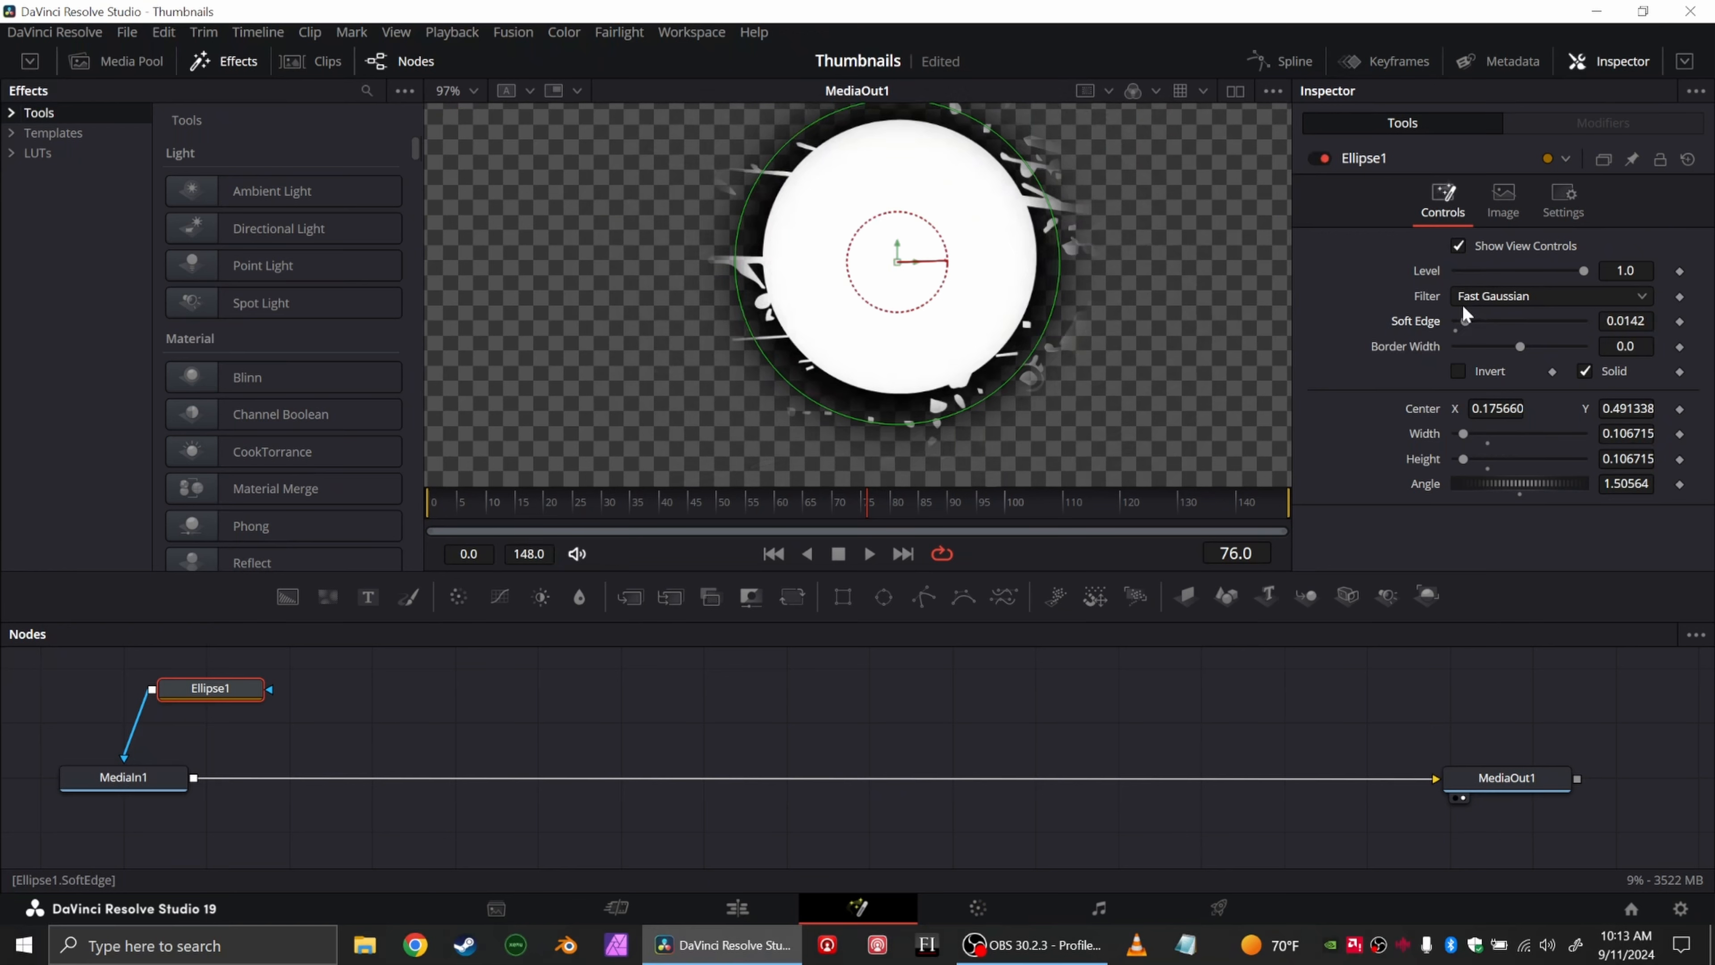
mouse_move(1519, 343)
mouse_down()
mouse_move(1498, 341)
mouse_move(1518, 347)
mouse_up()
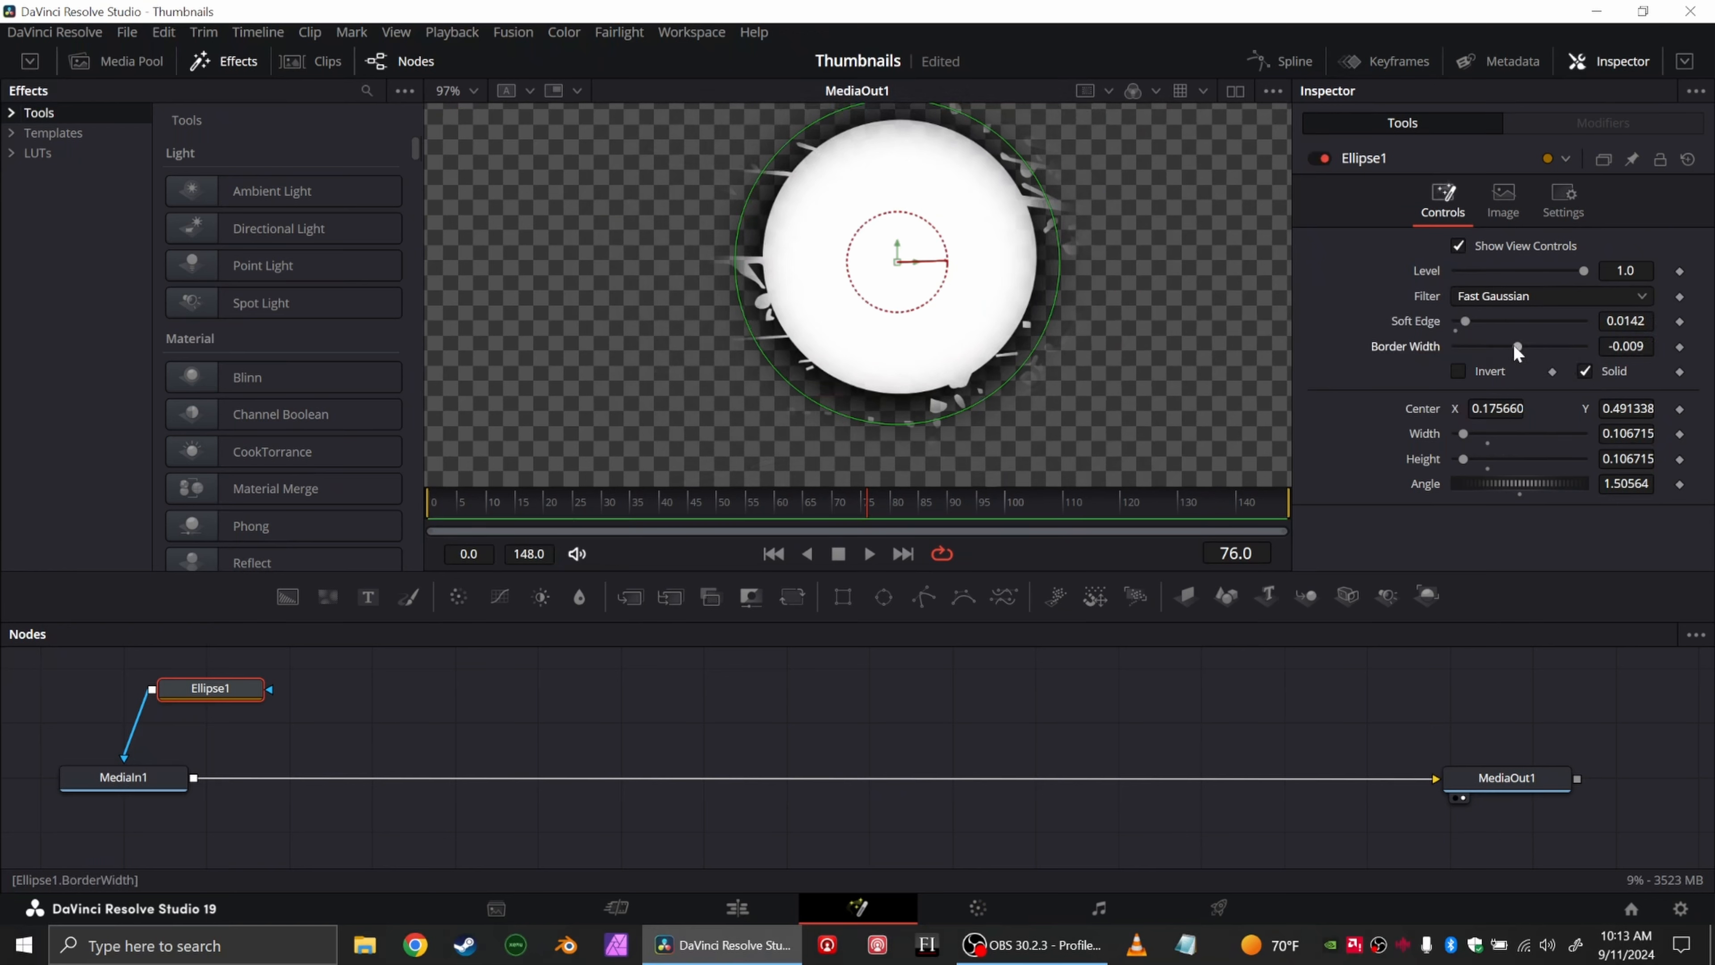
drag(1465, 321, 1469, 323)
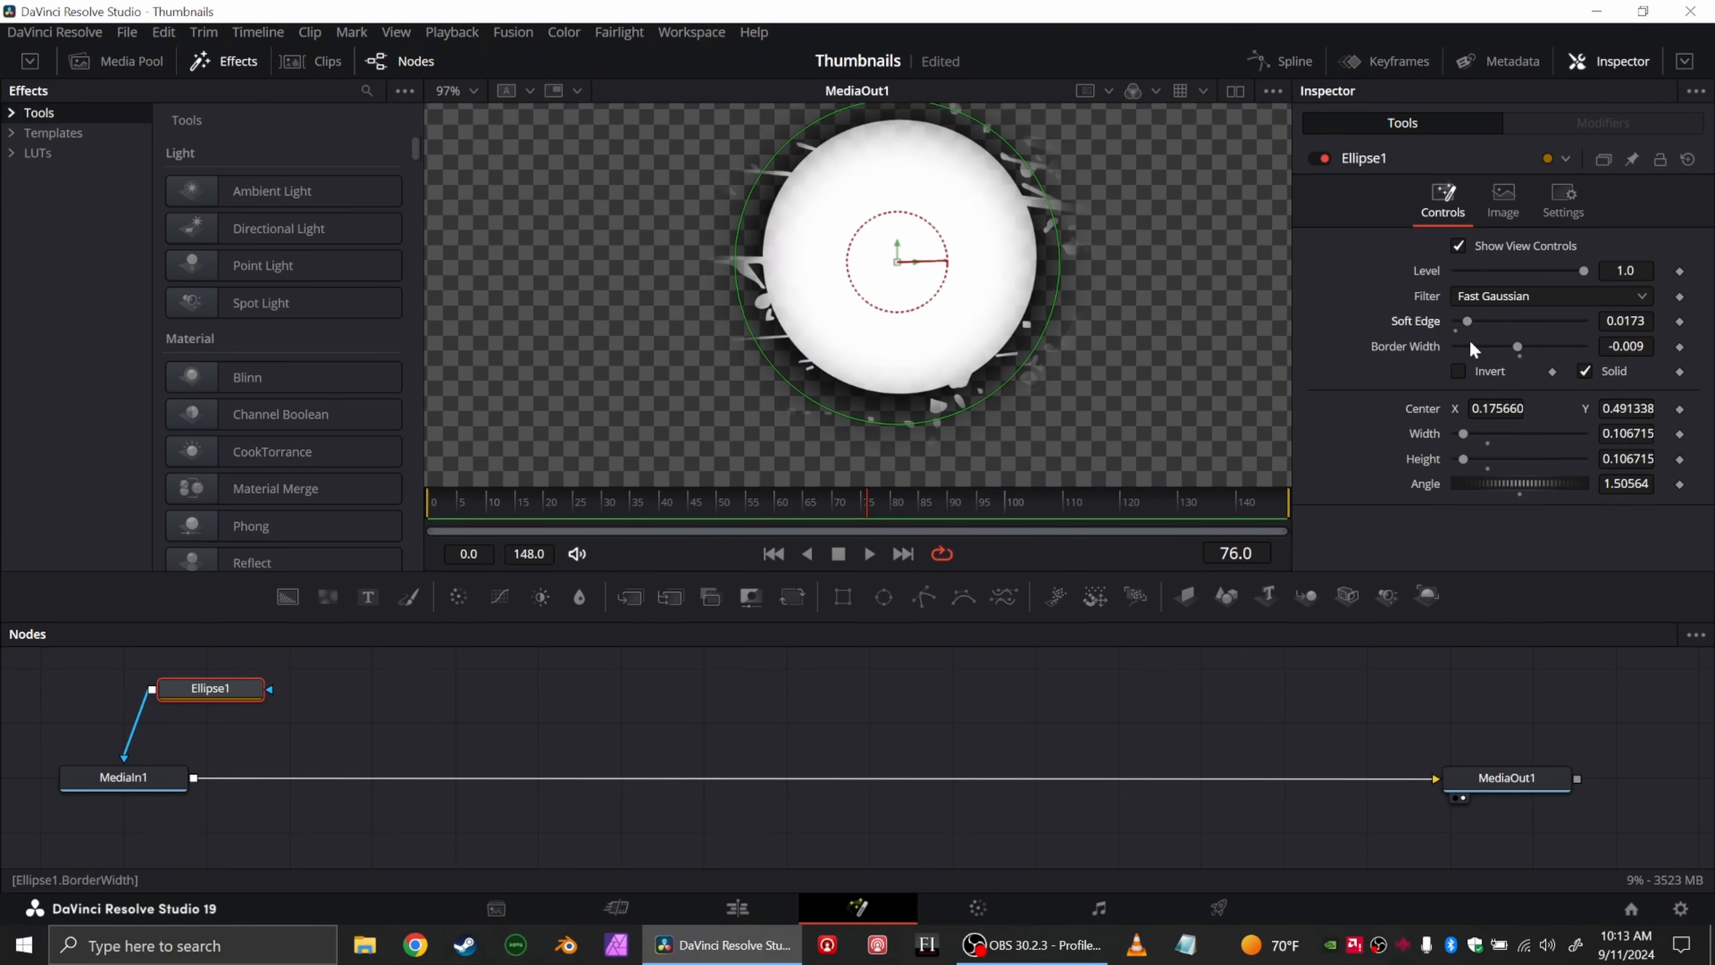
click(1460, 372)
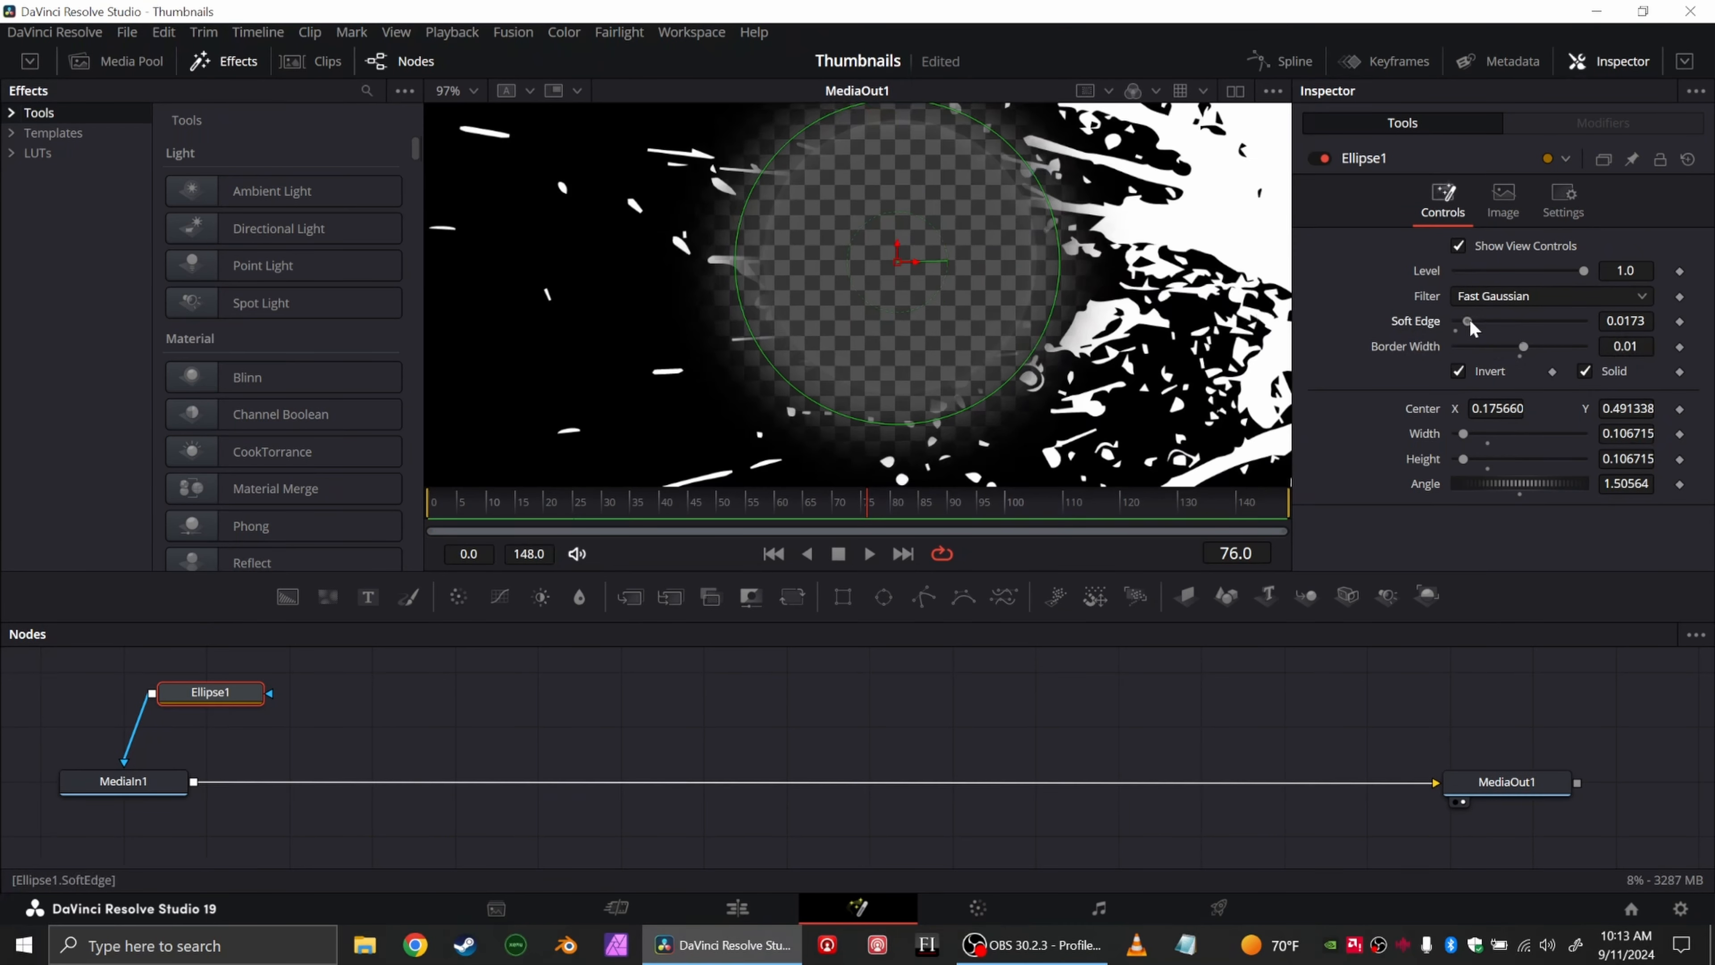
drag(1469, 320, 1467, 324)
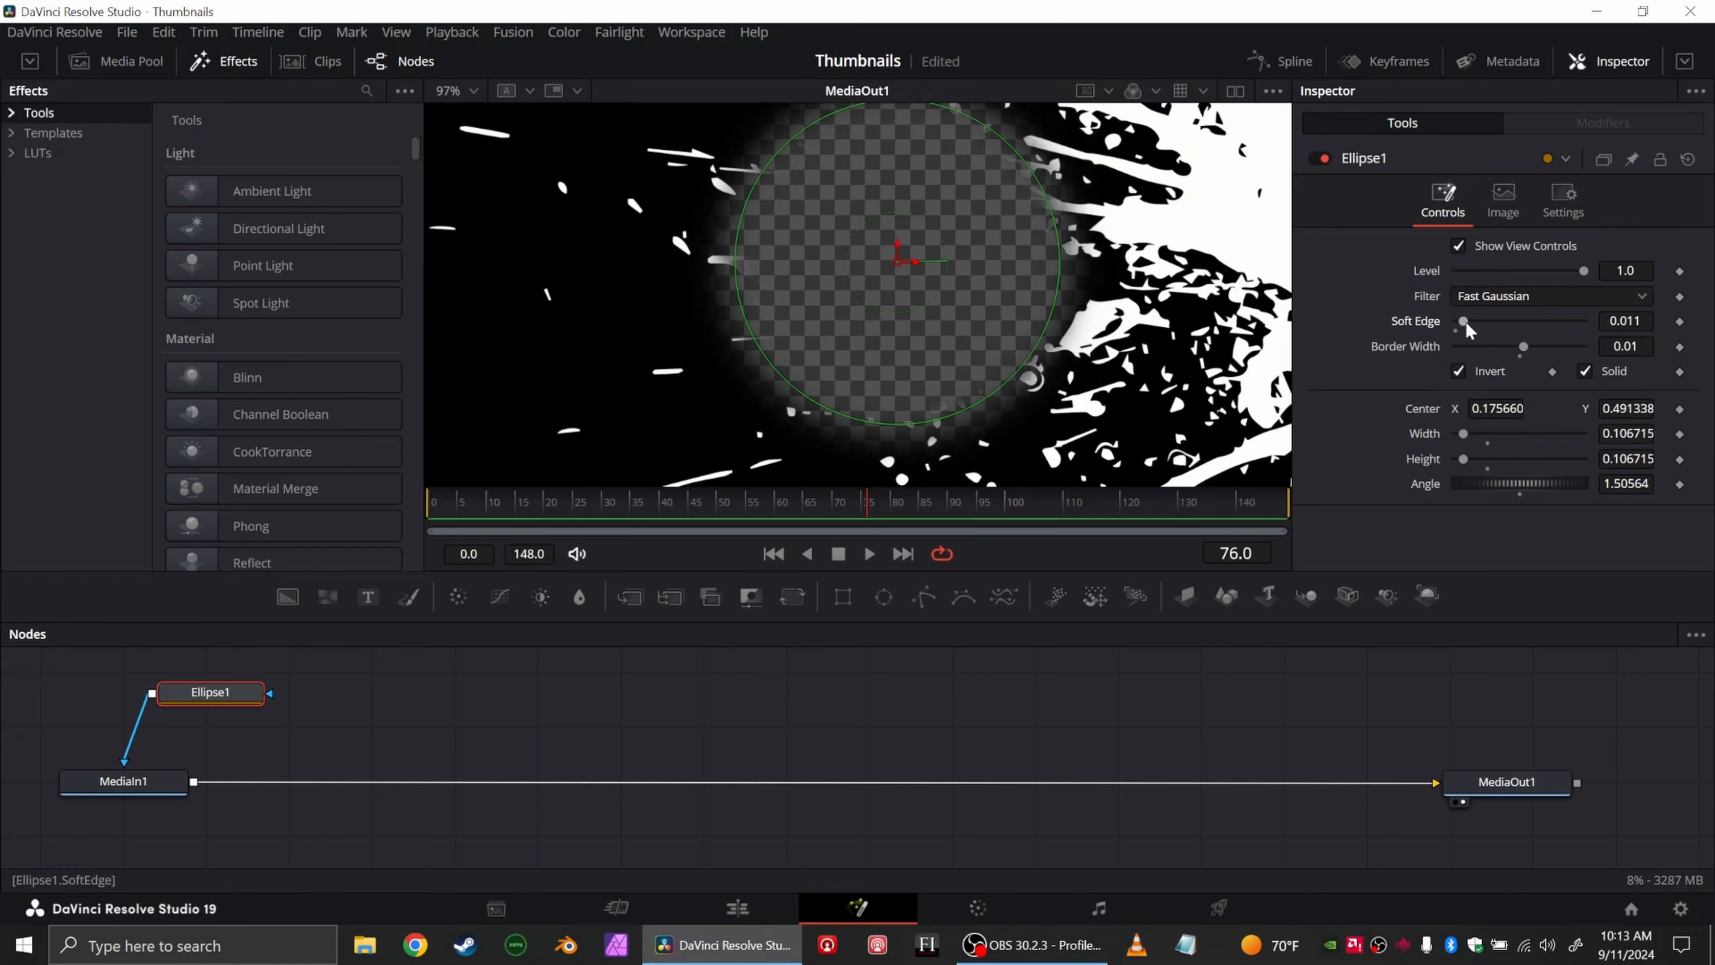
click(743, 907)
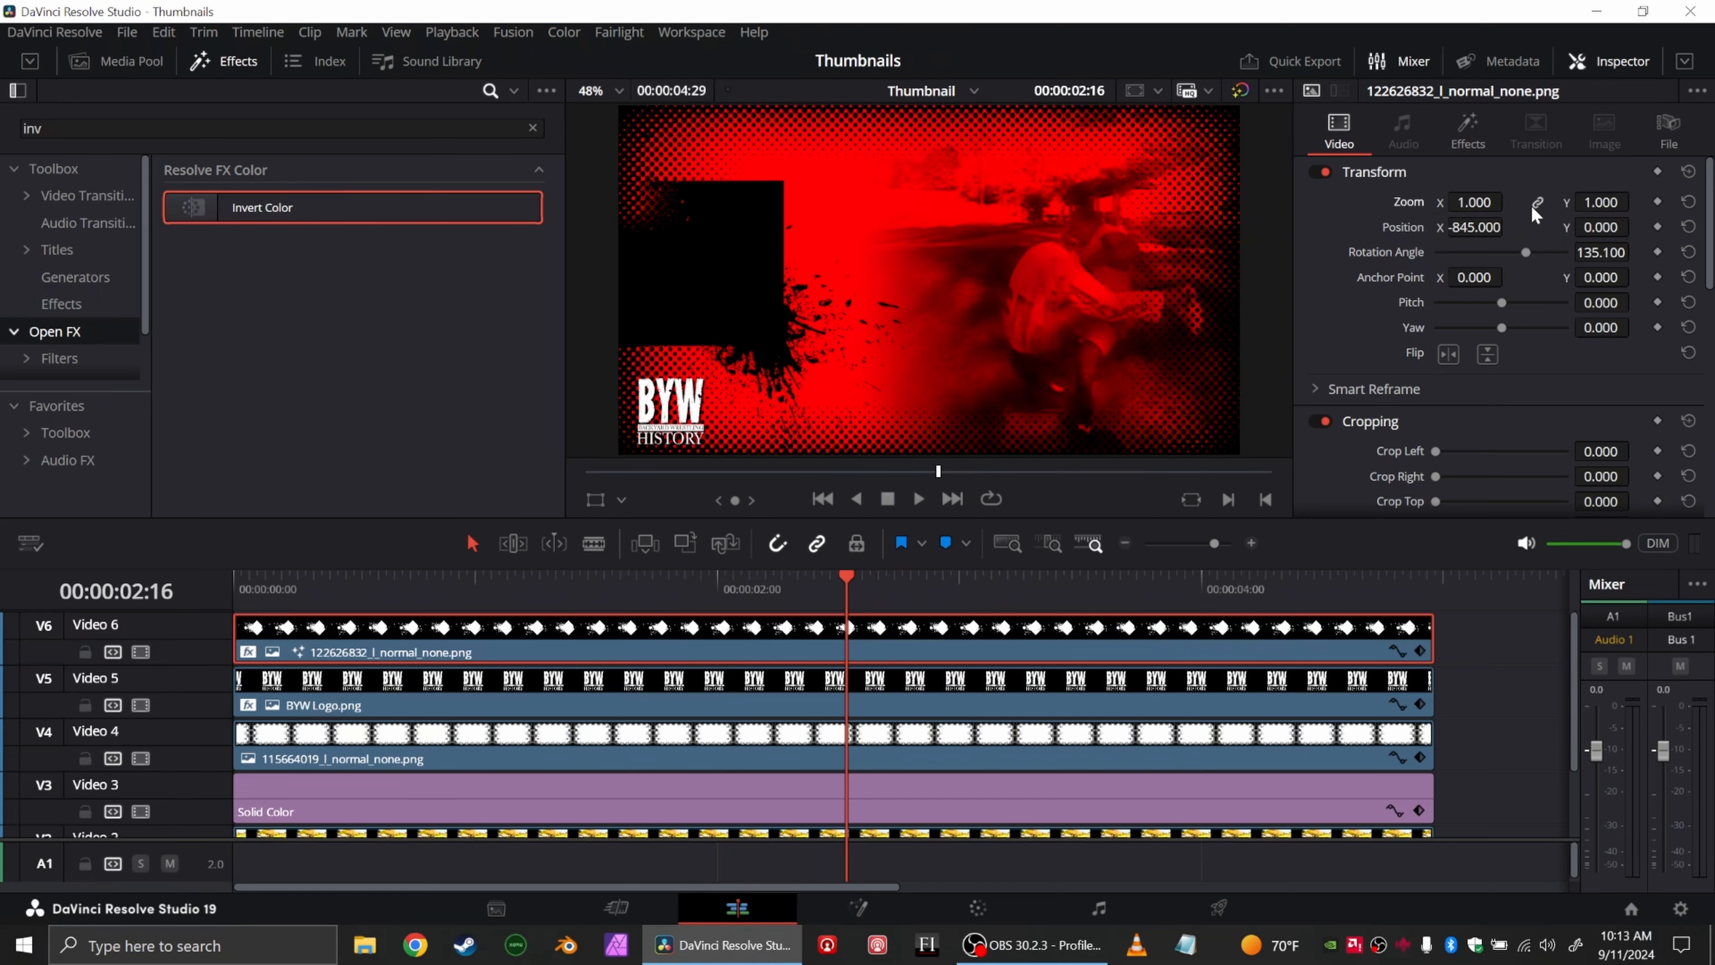
Step: Try to narrow the splatter graphic on Video 6 with an unlinked horizontal zoom of 0.810
mouse_move(1485, 202)
mouse_down()
mouse_move(1509, 202)
mouse_move(1460, 201)
mouse_move(1476, 202)
mouse_up()
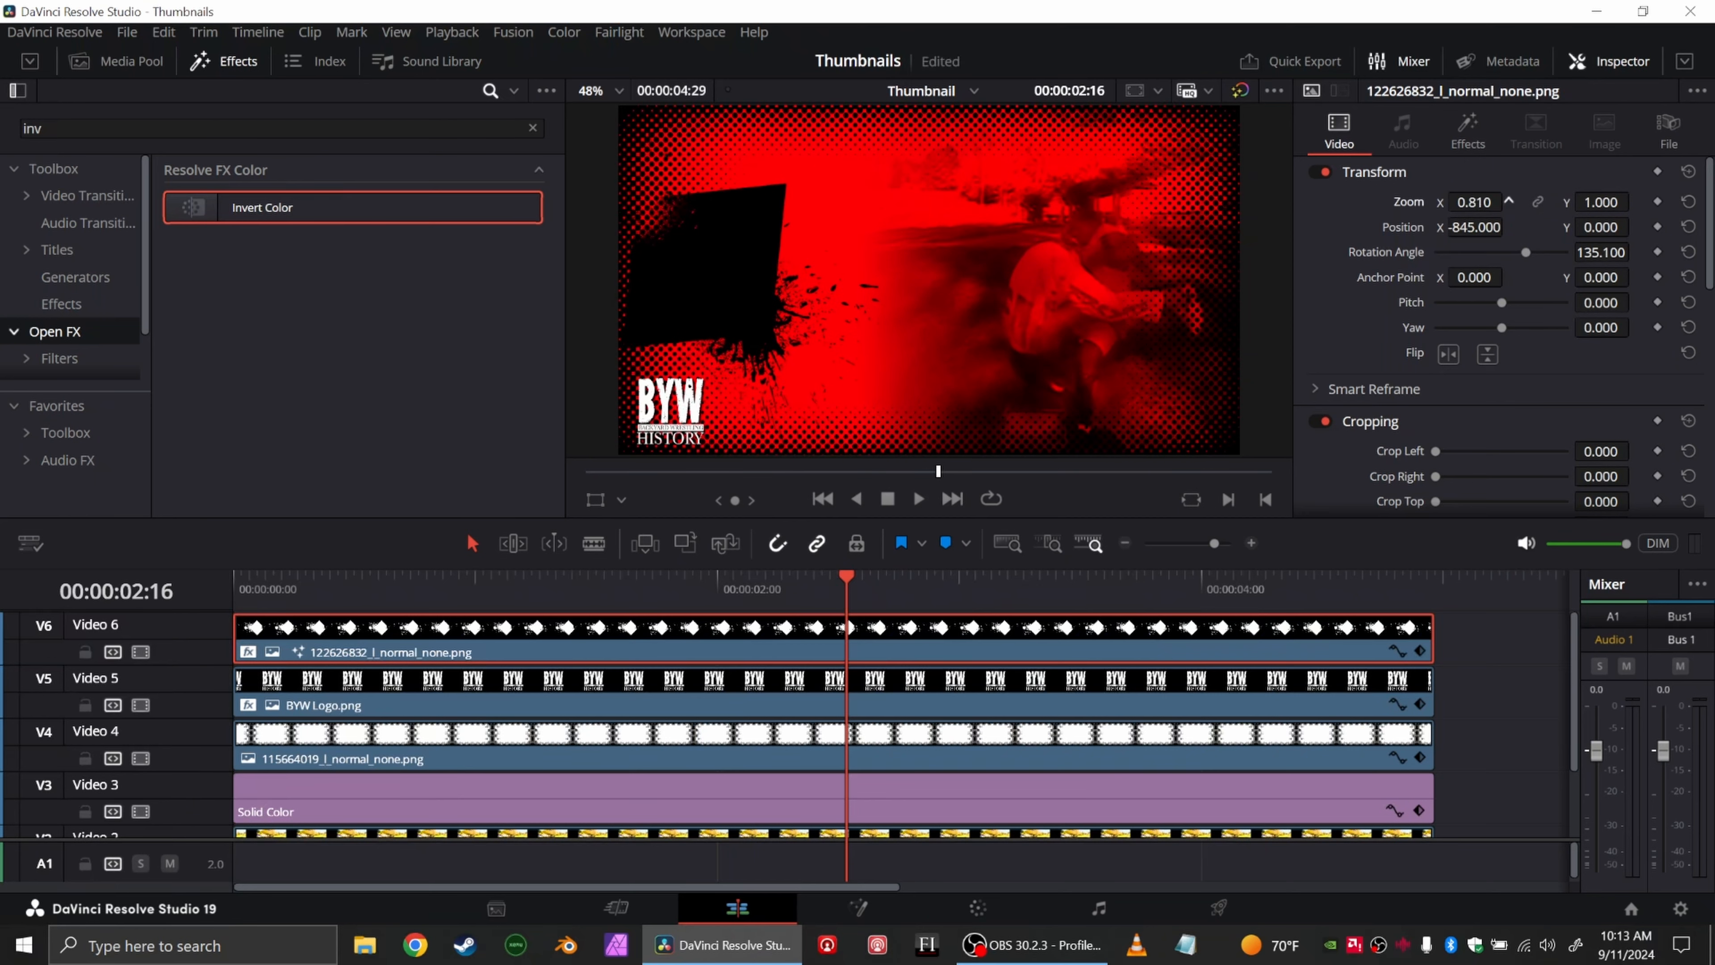
key(ctrl+z)
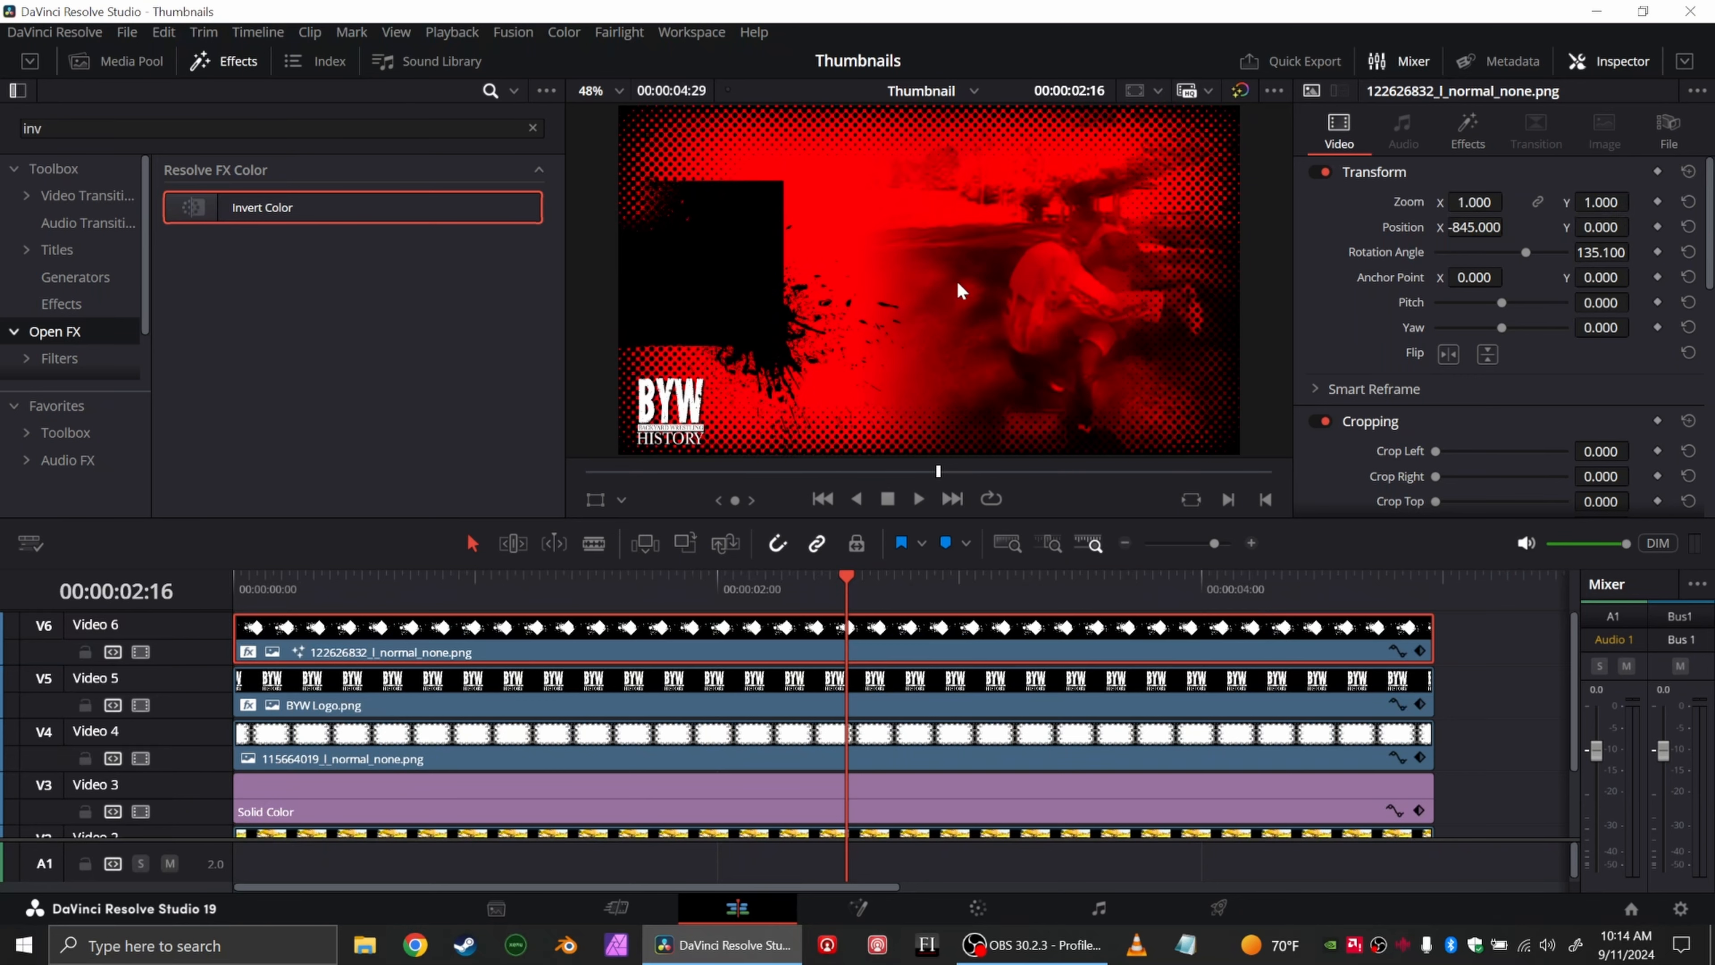
click(857, 907)
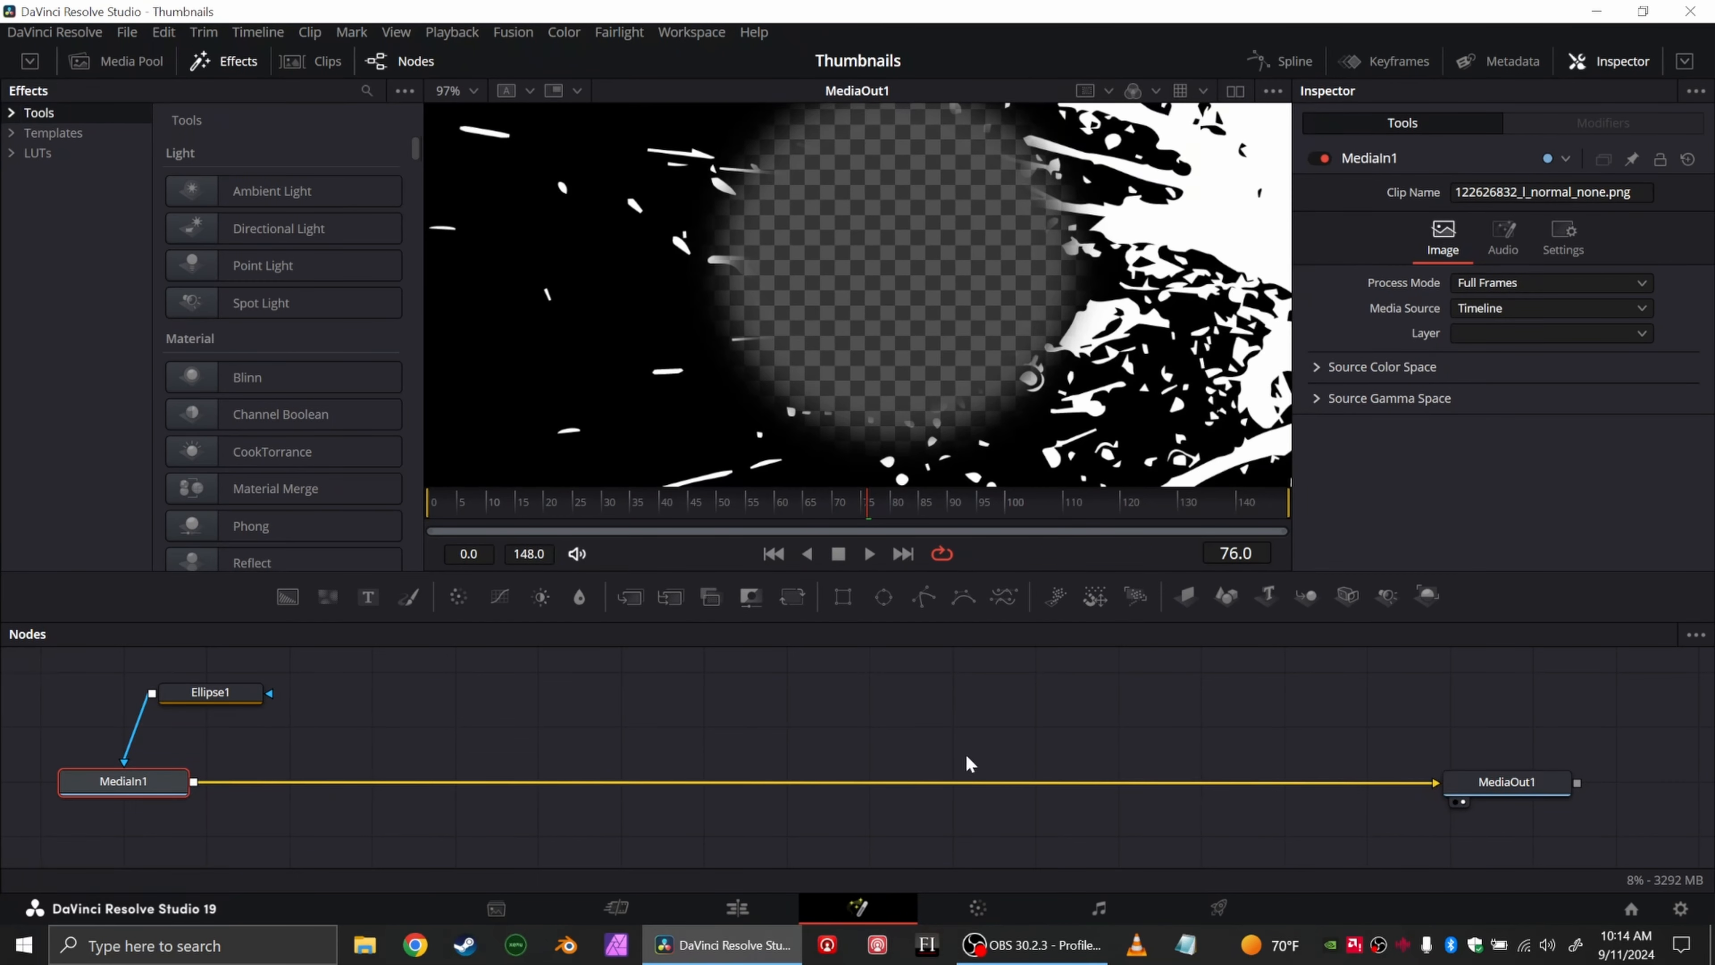
click(739, 907)
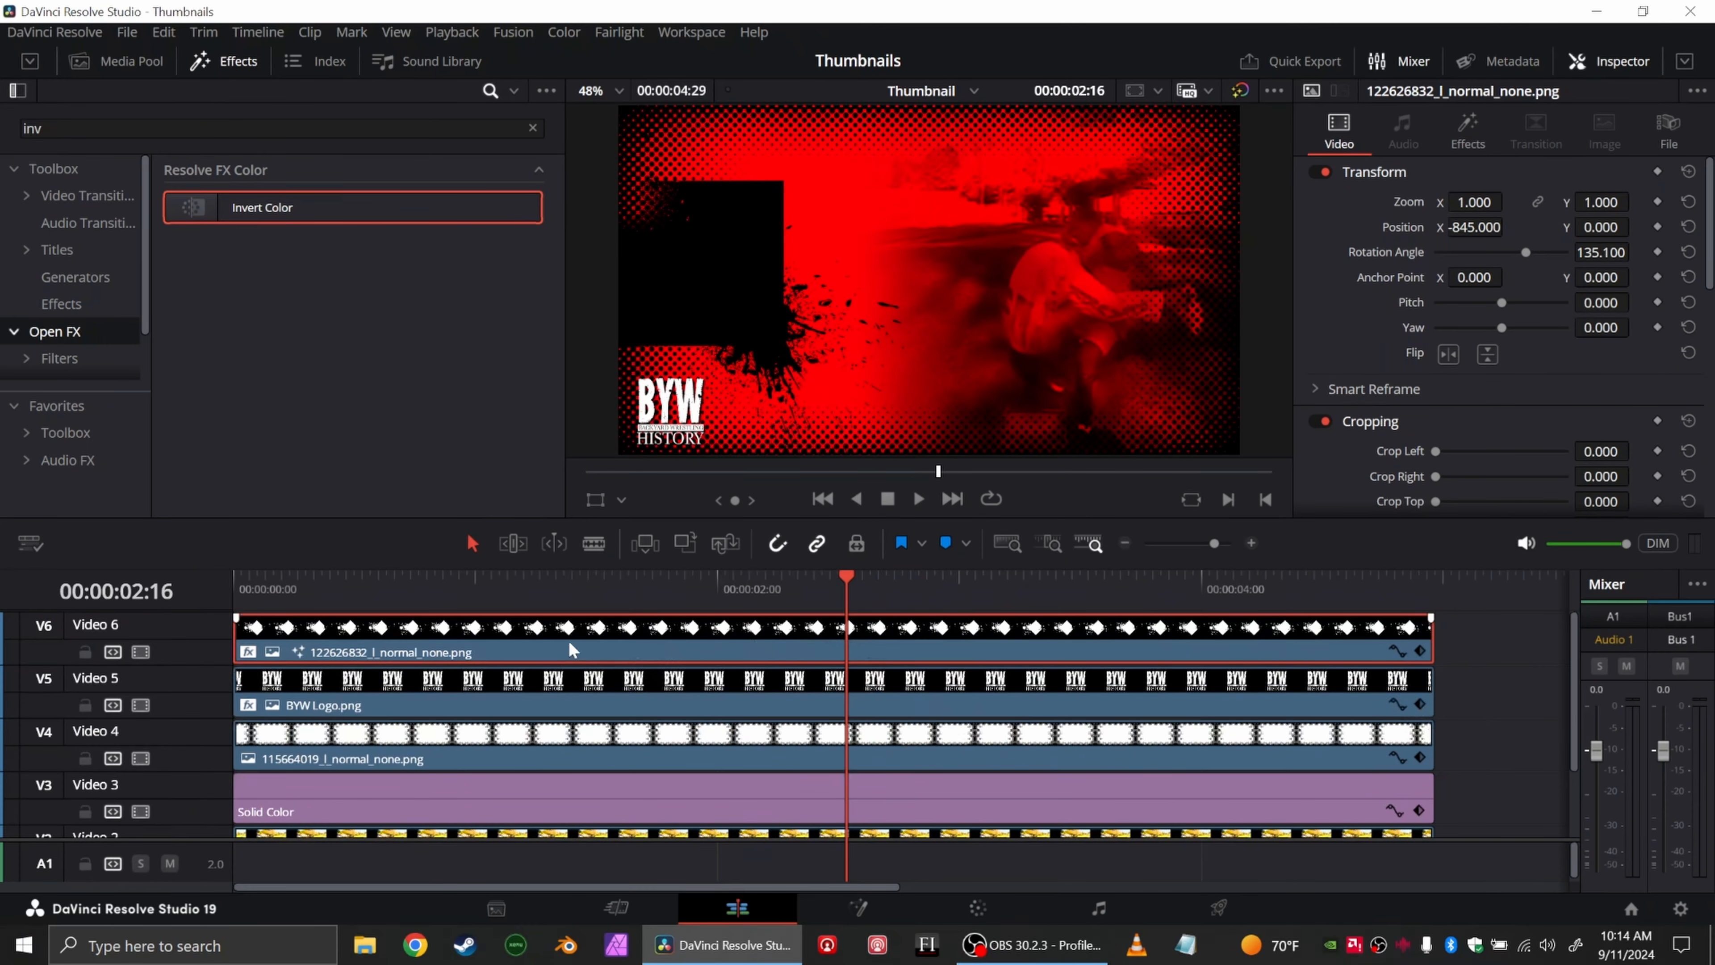
Step: Turn the Video 6 splatter into a compound clip named Text Box with zoom X 2.100, Y 1.000 and position X 1040, Y 23
right_click(805, 642)
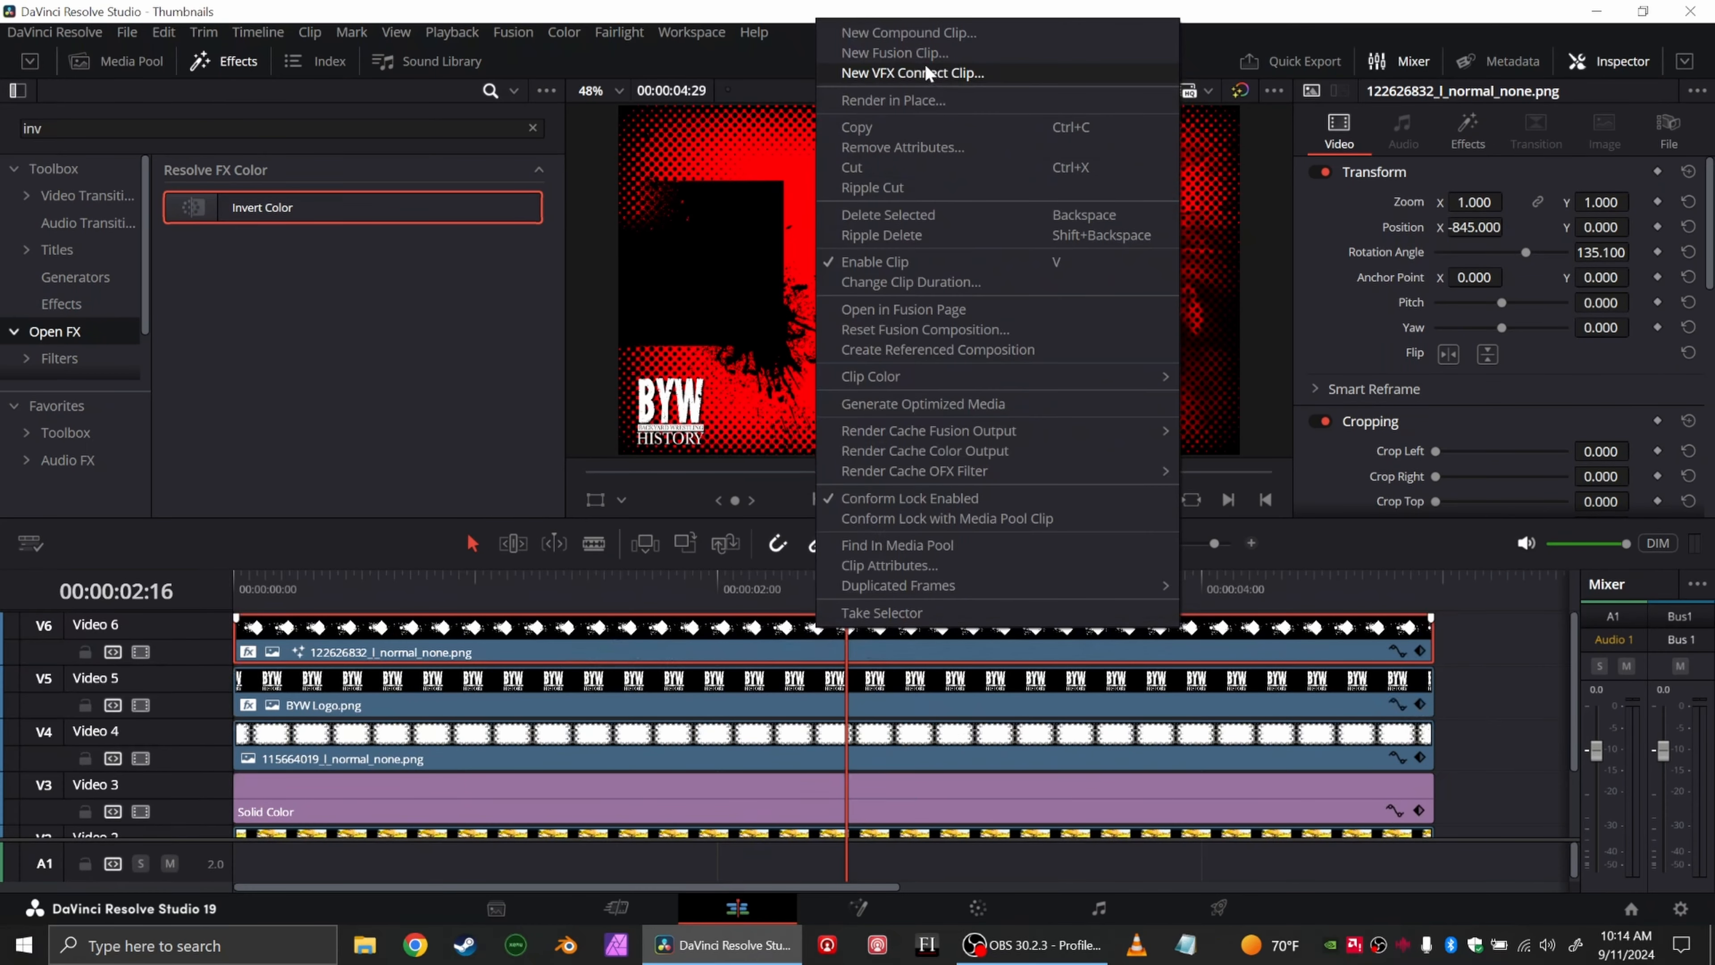
click(927, 34)
text(Text Box)
key(Return)
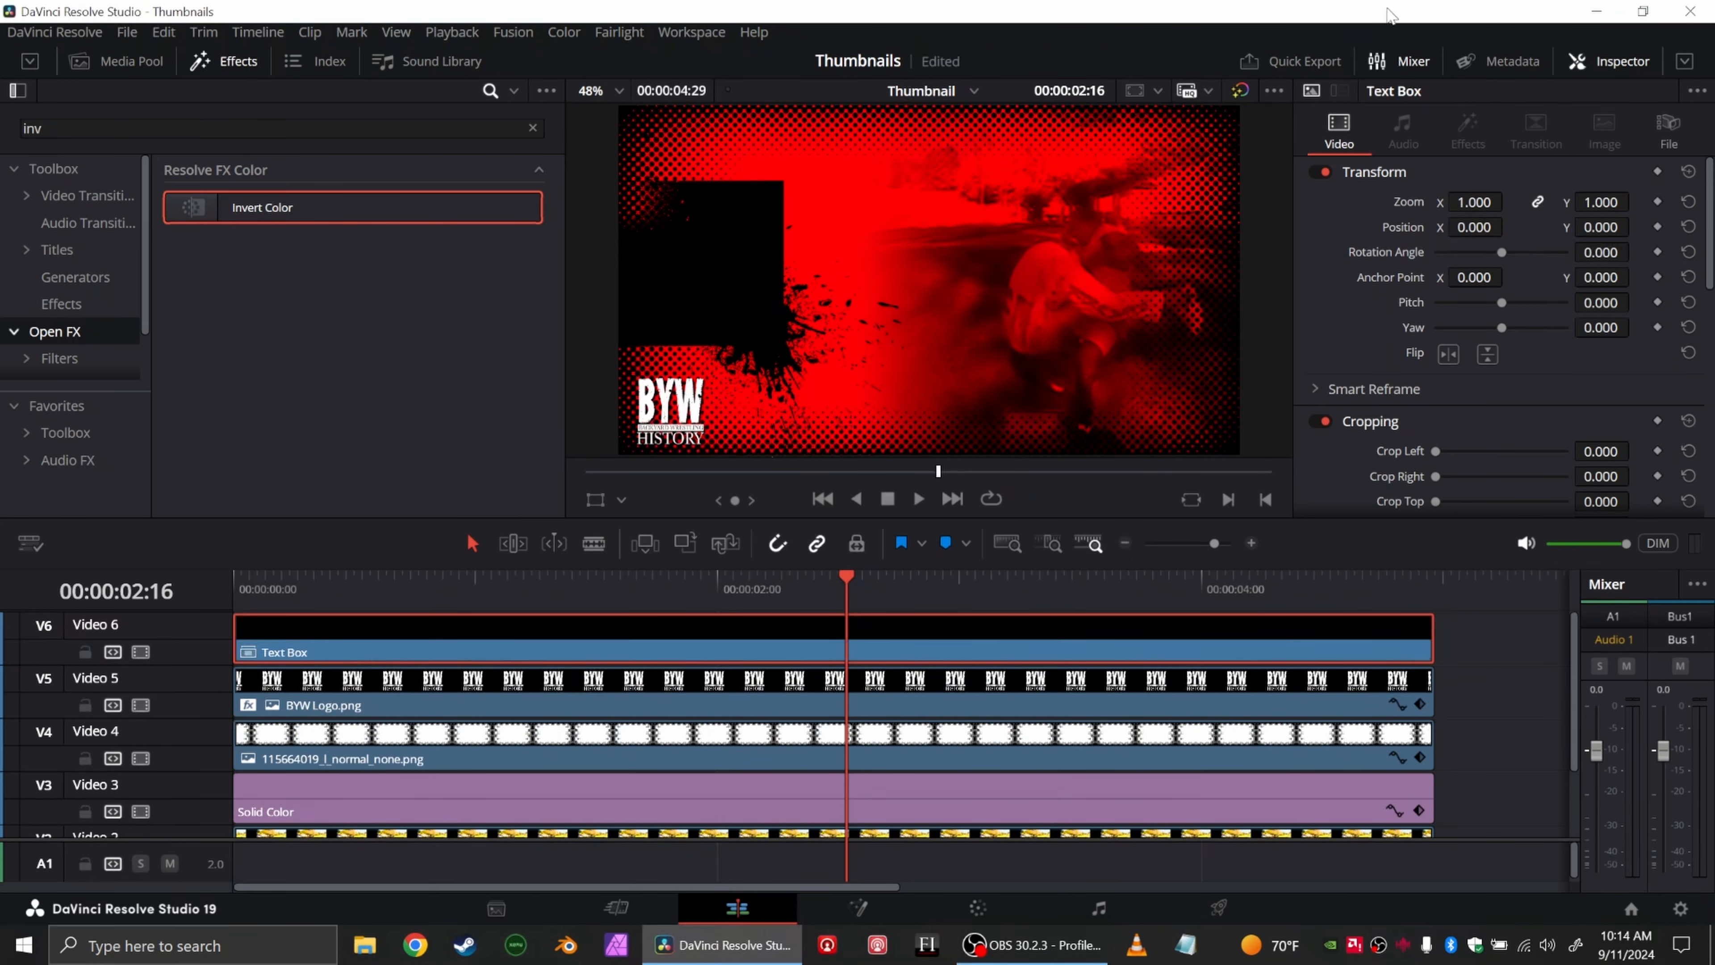
click(1539, 205)
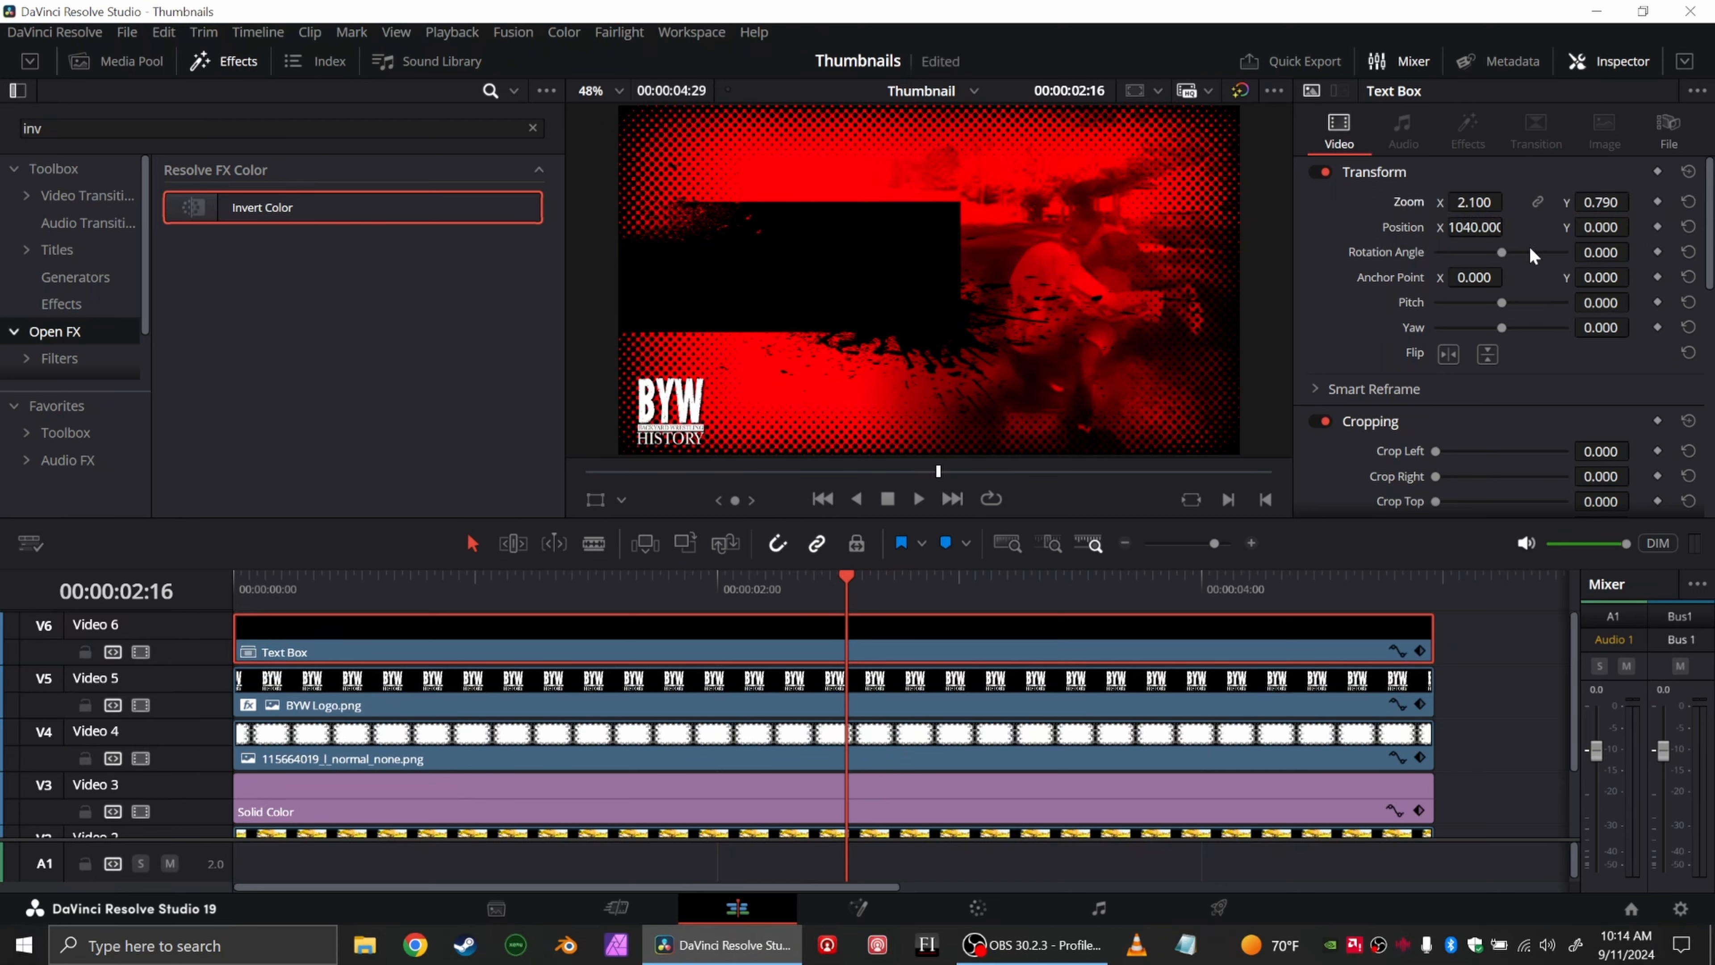
drag(1583, 232, 1599, 231)
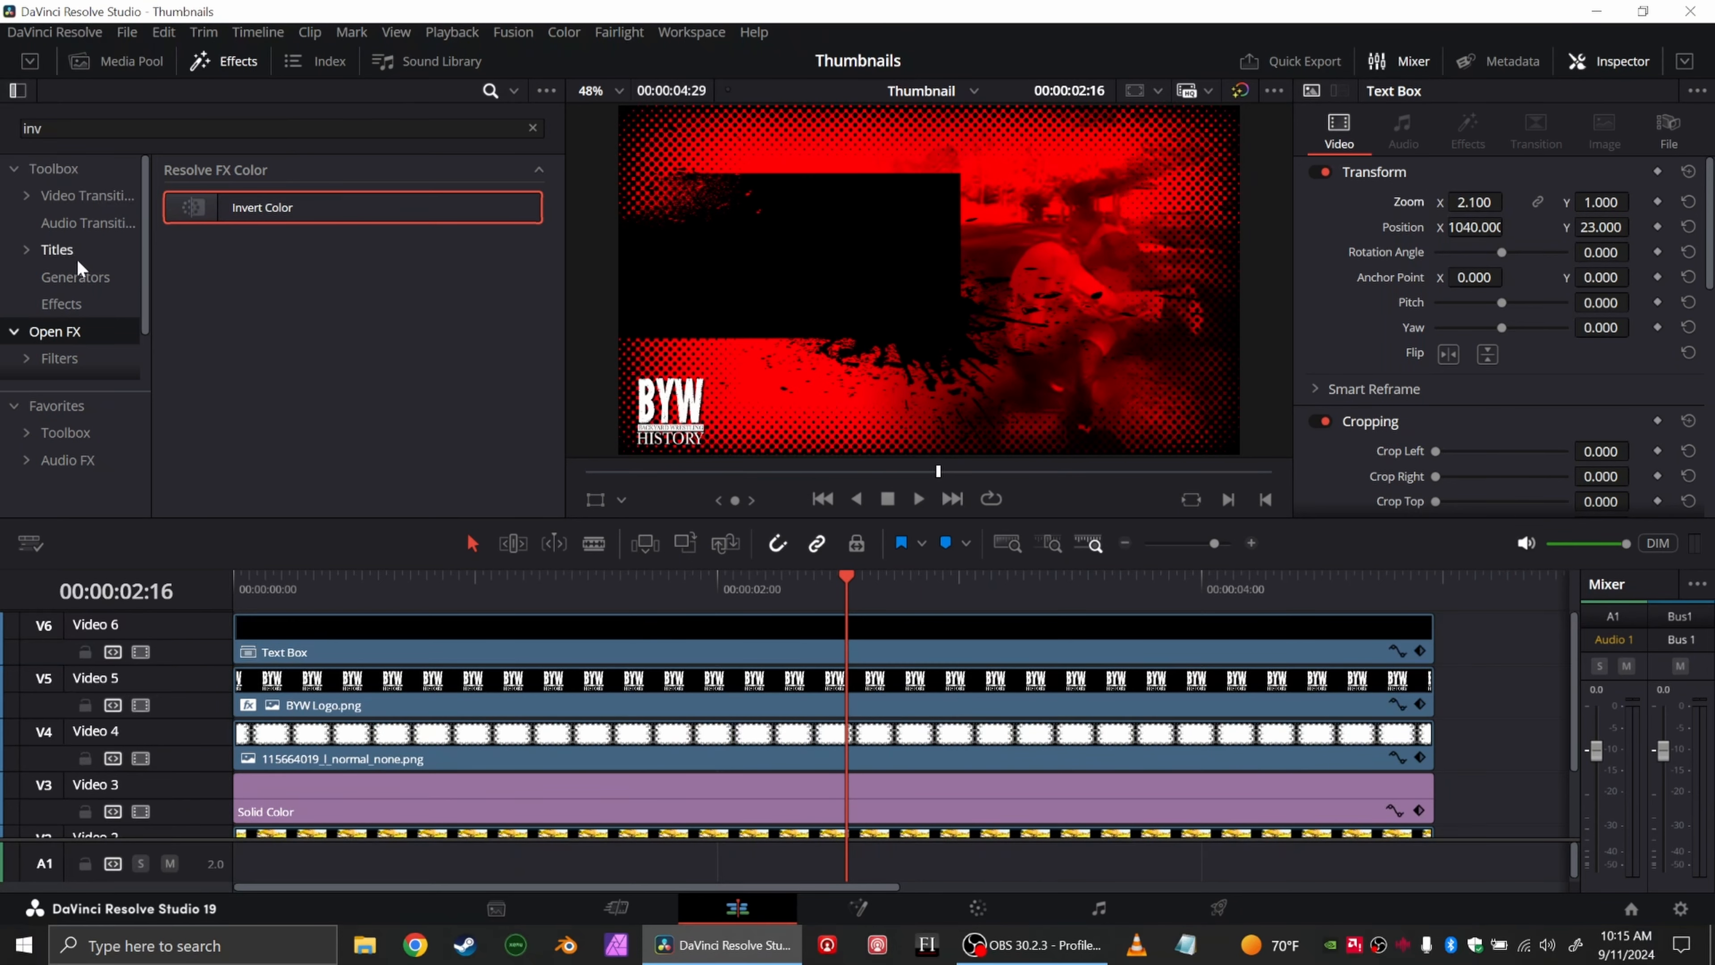
Step: Add a Text title on Video 7 reading "BACKYARD WRESTLING WITH A" in Georgia, size 62, at position X 524, Y 745
click(56, 263)
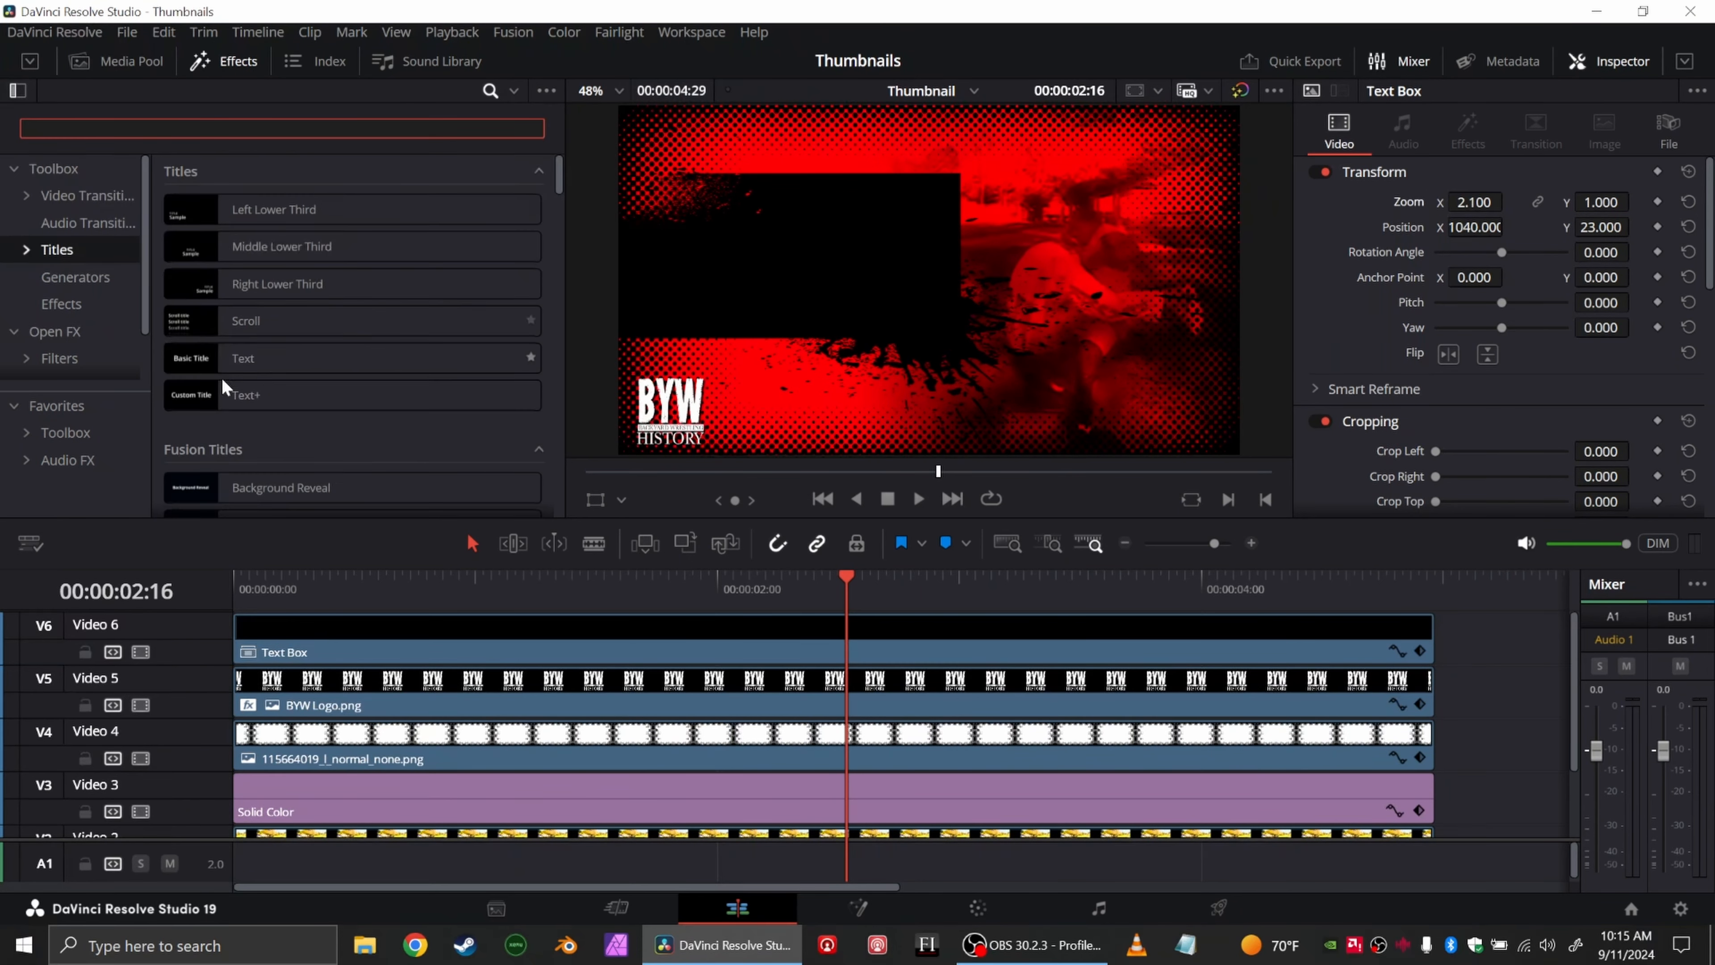
drag(203, 365, 777, 665)
key(alt+Up)
drag(777, 665, 291, 662)
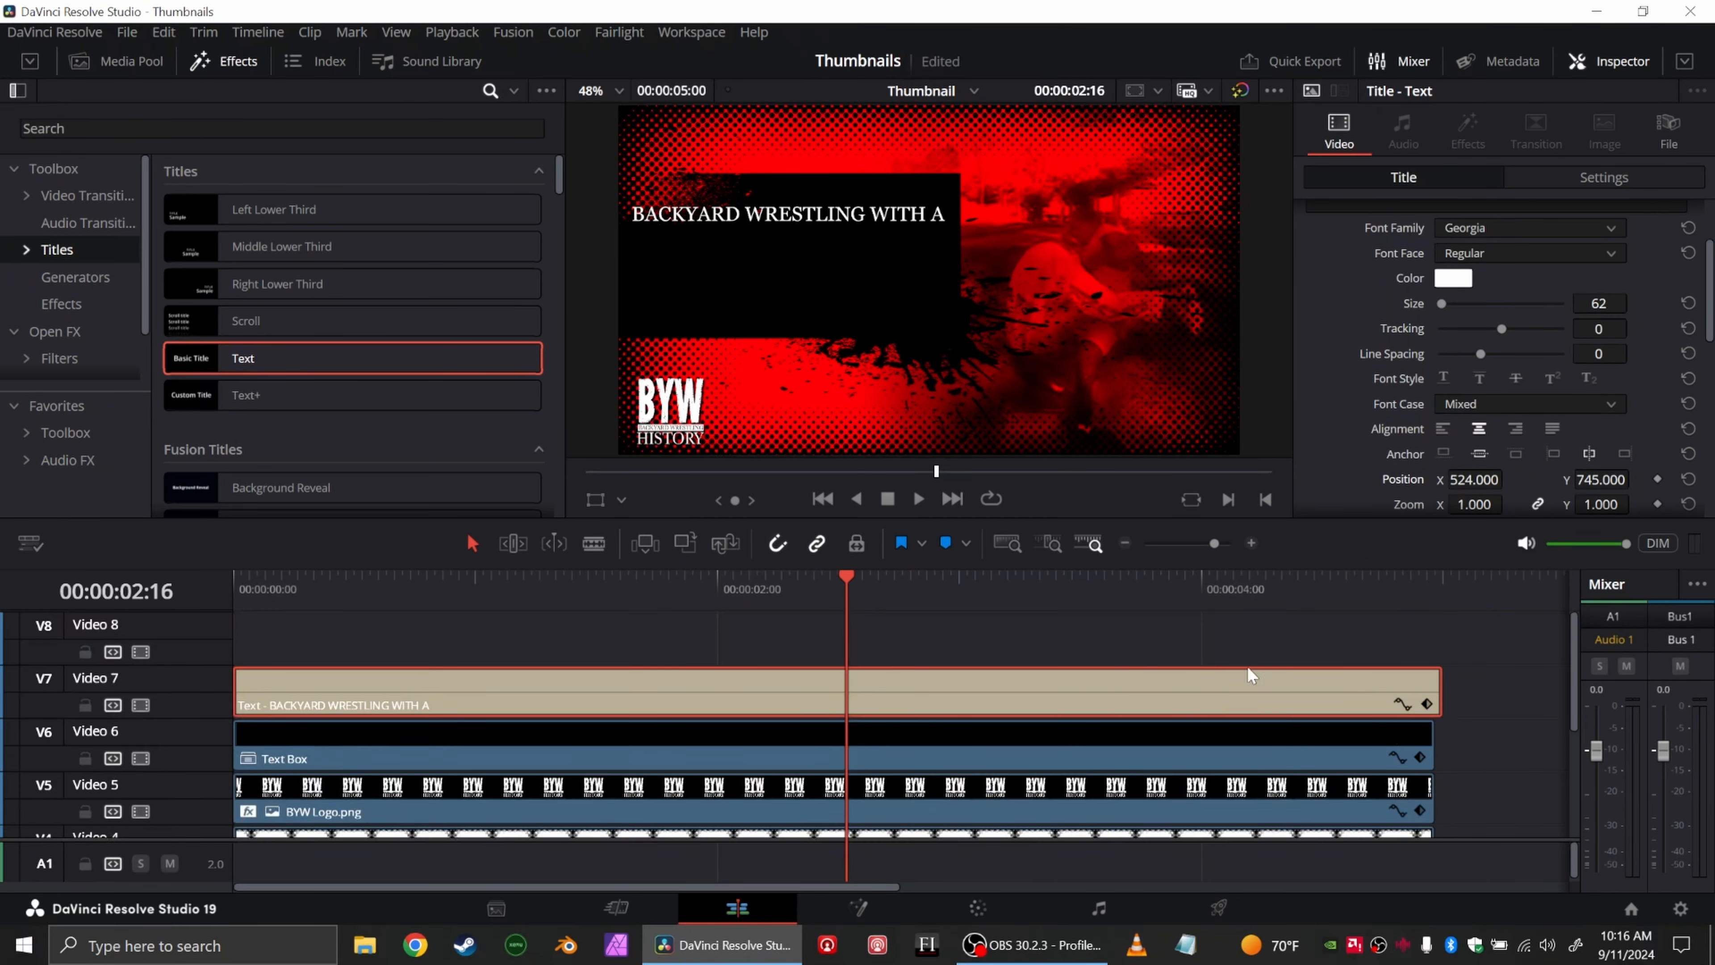
Step: Duplicate the title onto Video 8 as "BRoKEN NECK" in Heavyweight, size 224, red #ff0000, at Y position 549, and save the project
drag(1151, 703, 1146, 654)
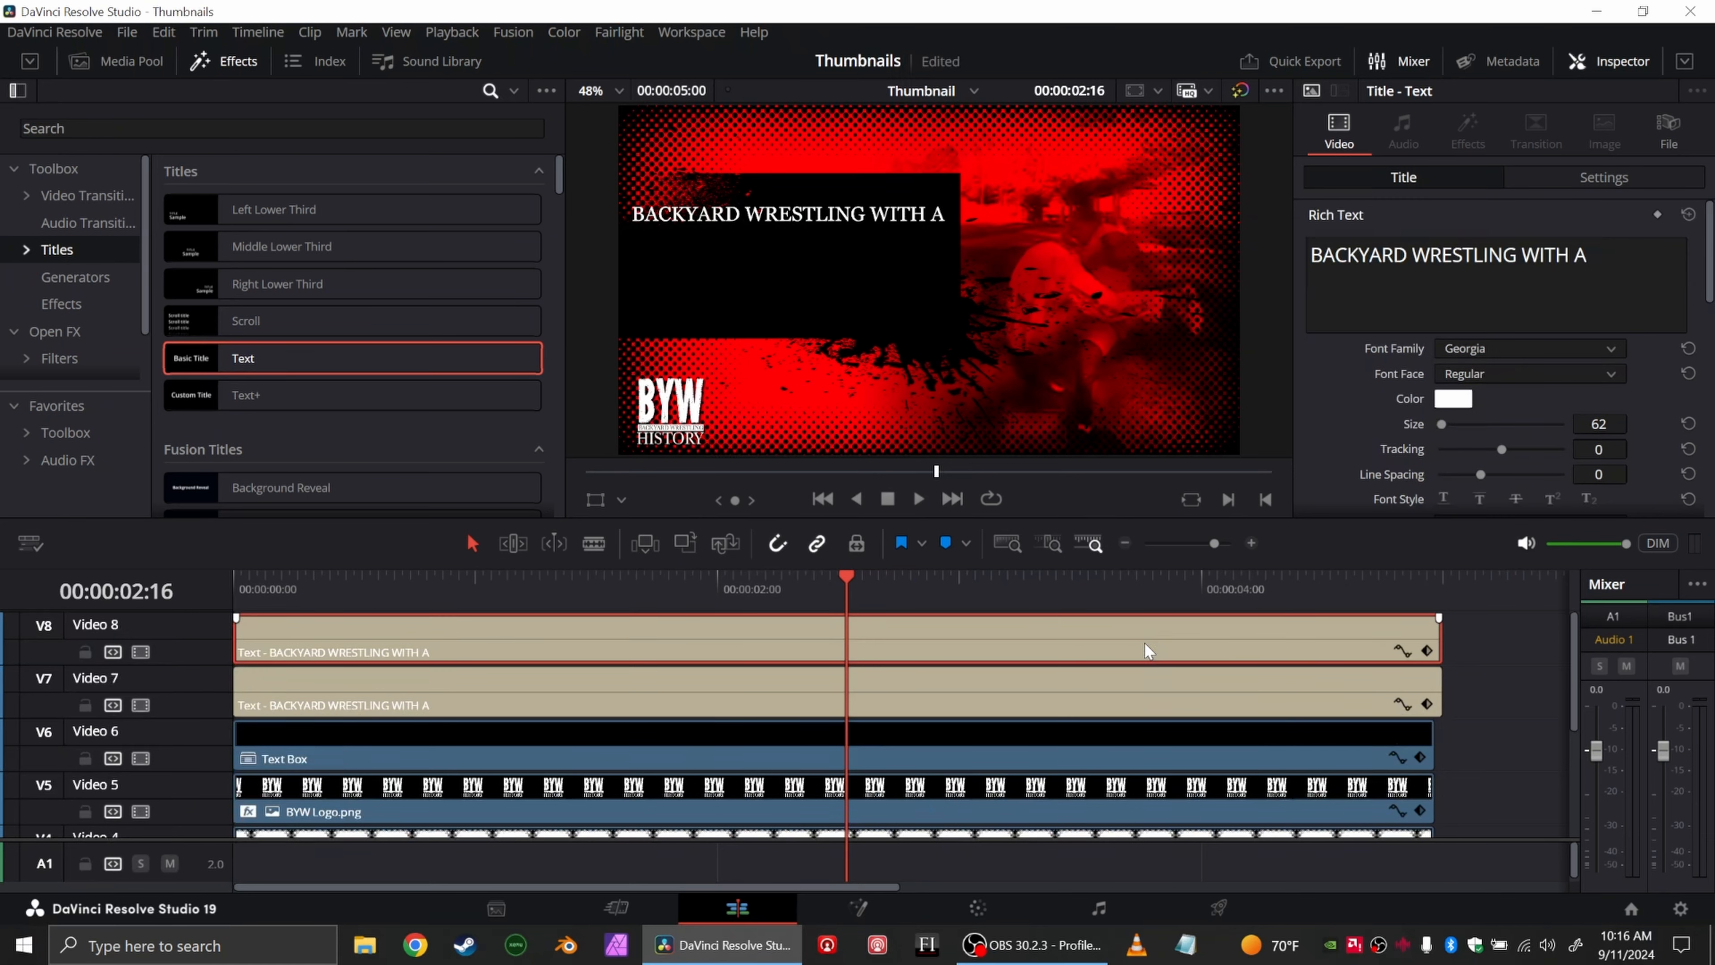
click(1642, 255)
key(ctrl+a)
text(BRKEN NECK)
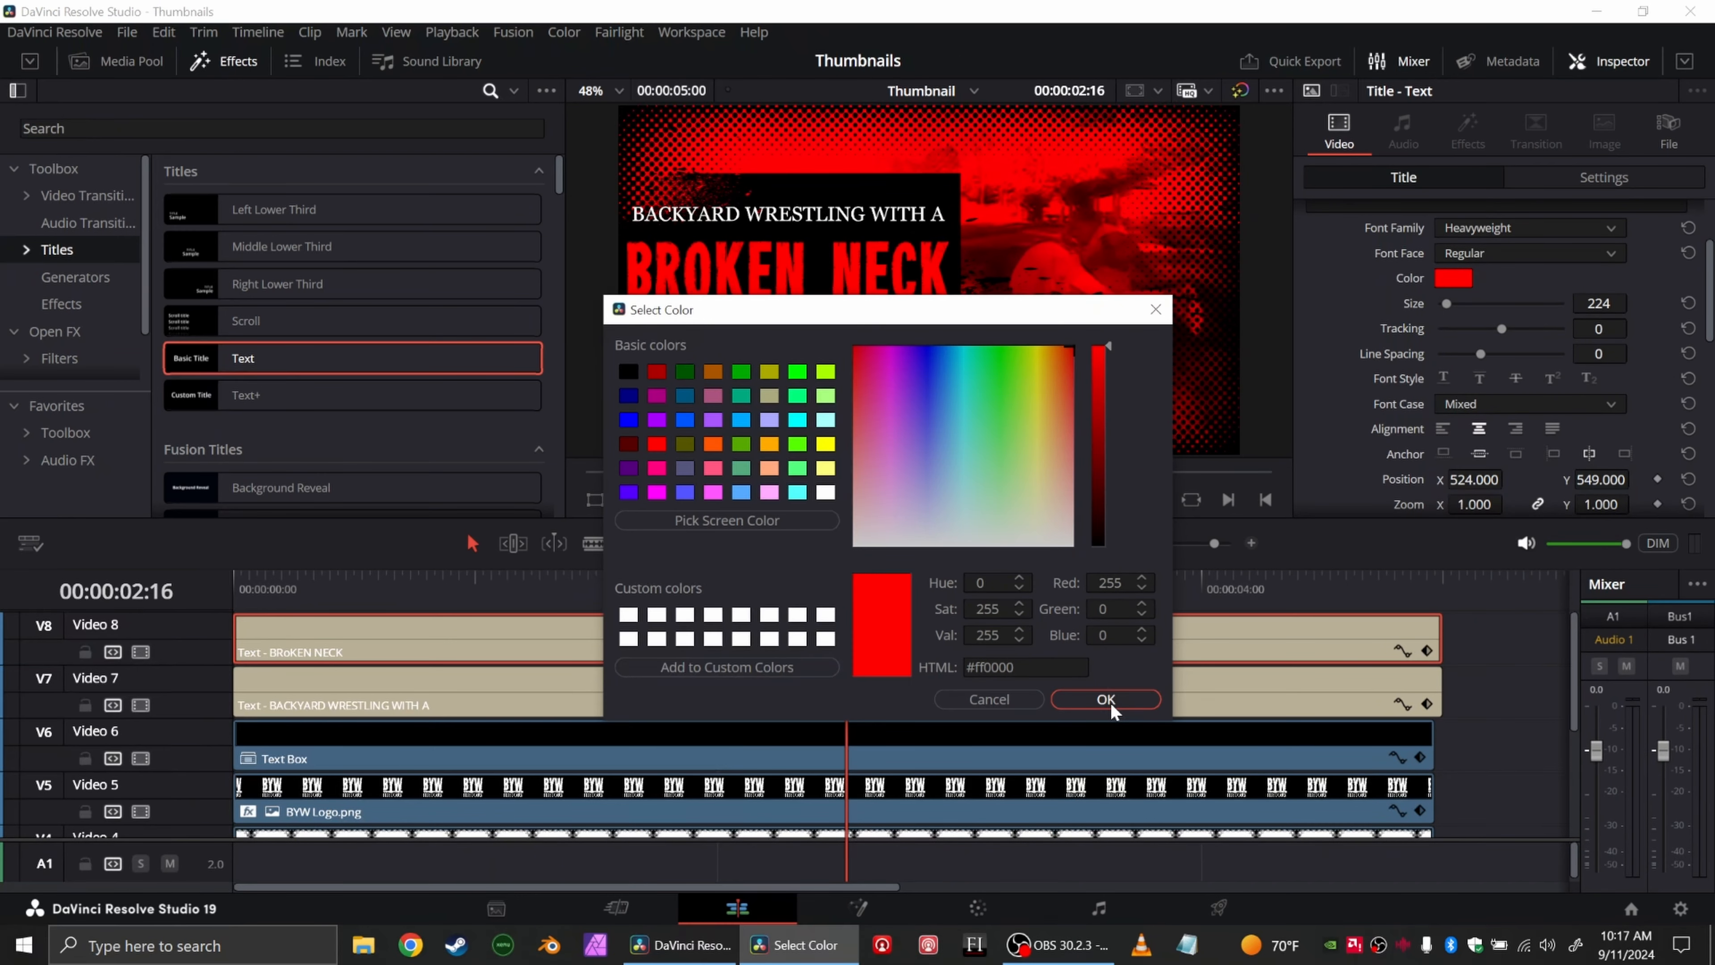
click(1107, 699)
click(1515, 674)
key(ctrl+s)
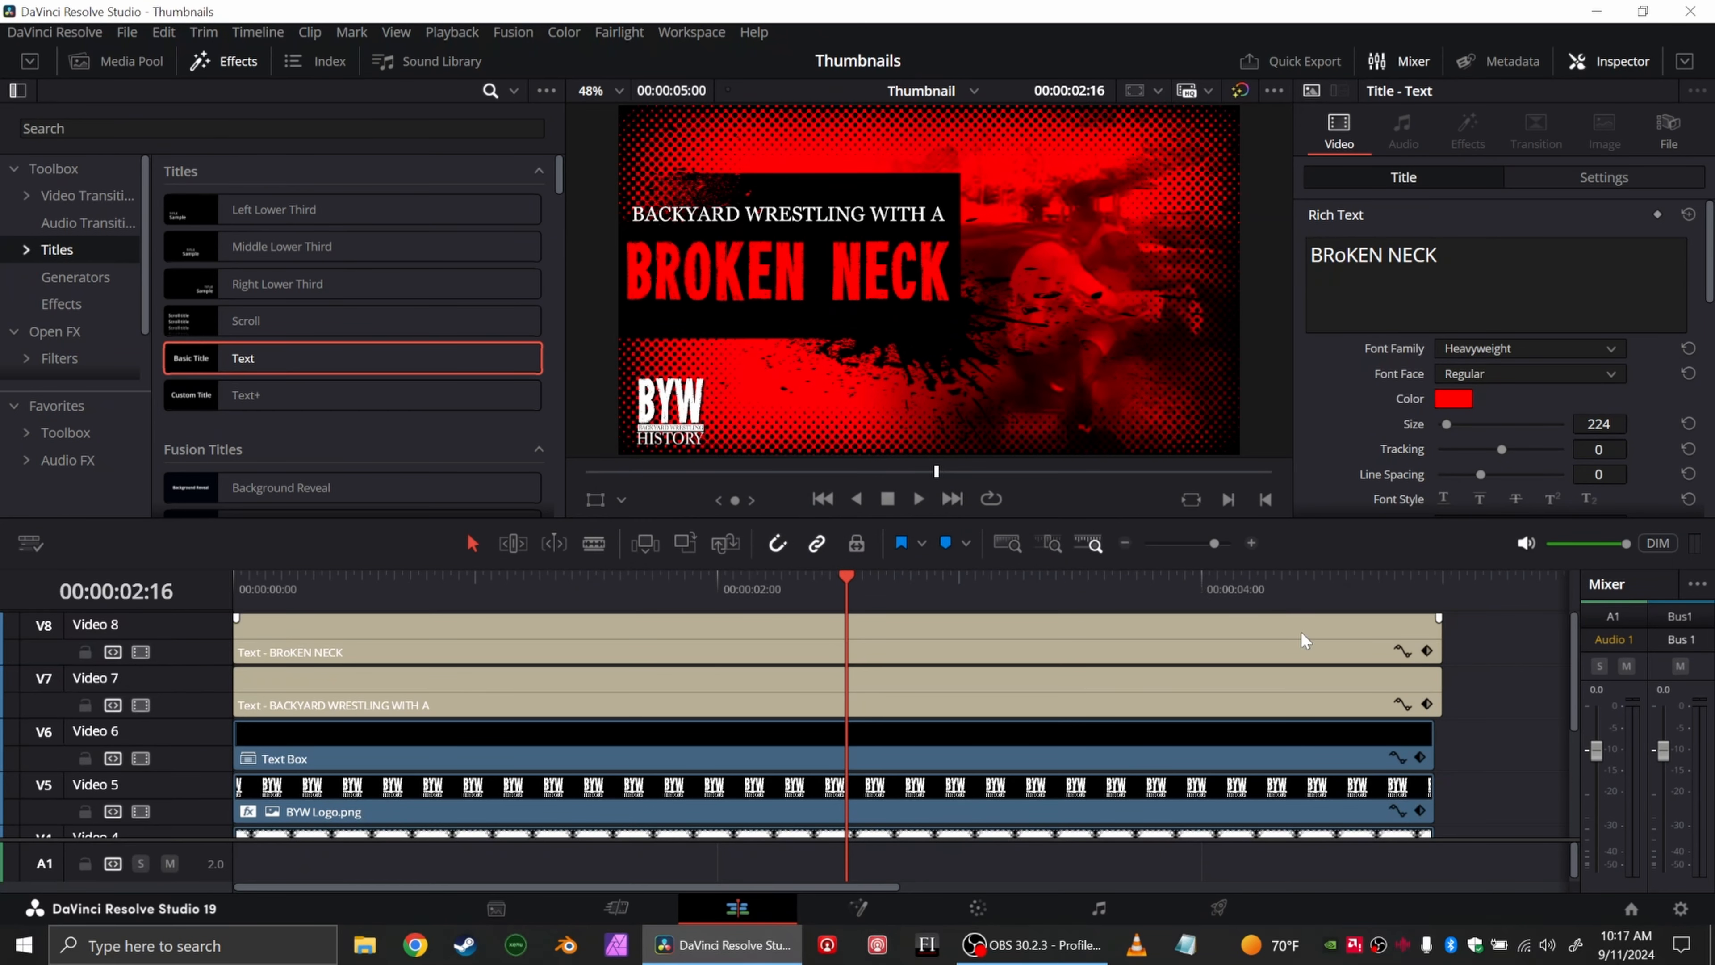
Step: Duplicate the Spine Splitter.png clip from Video 2 onto Video 9, aligned with the start of the timeline
scroll(1304, 640, down, 3)
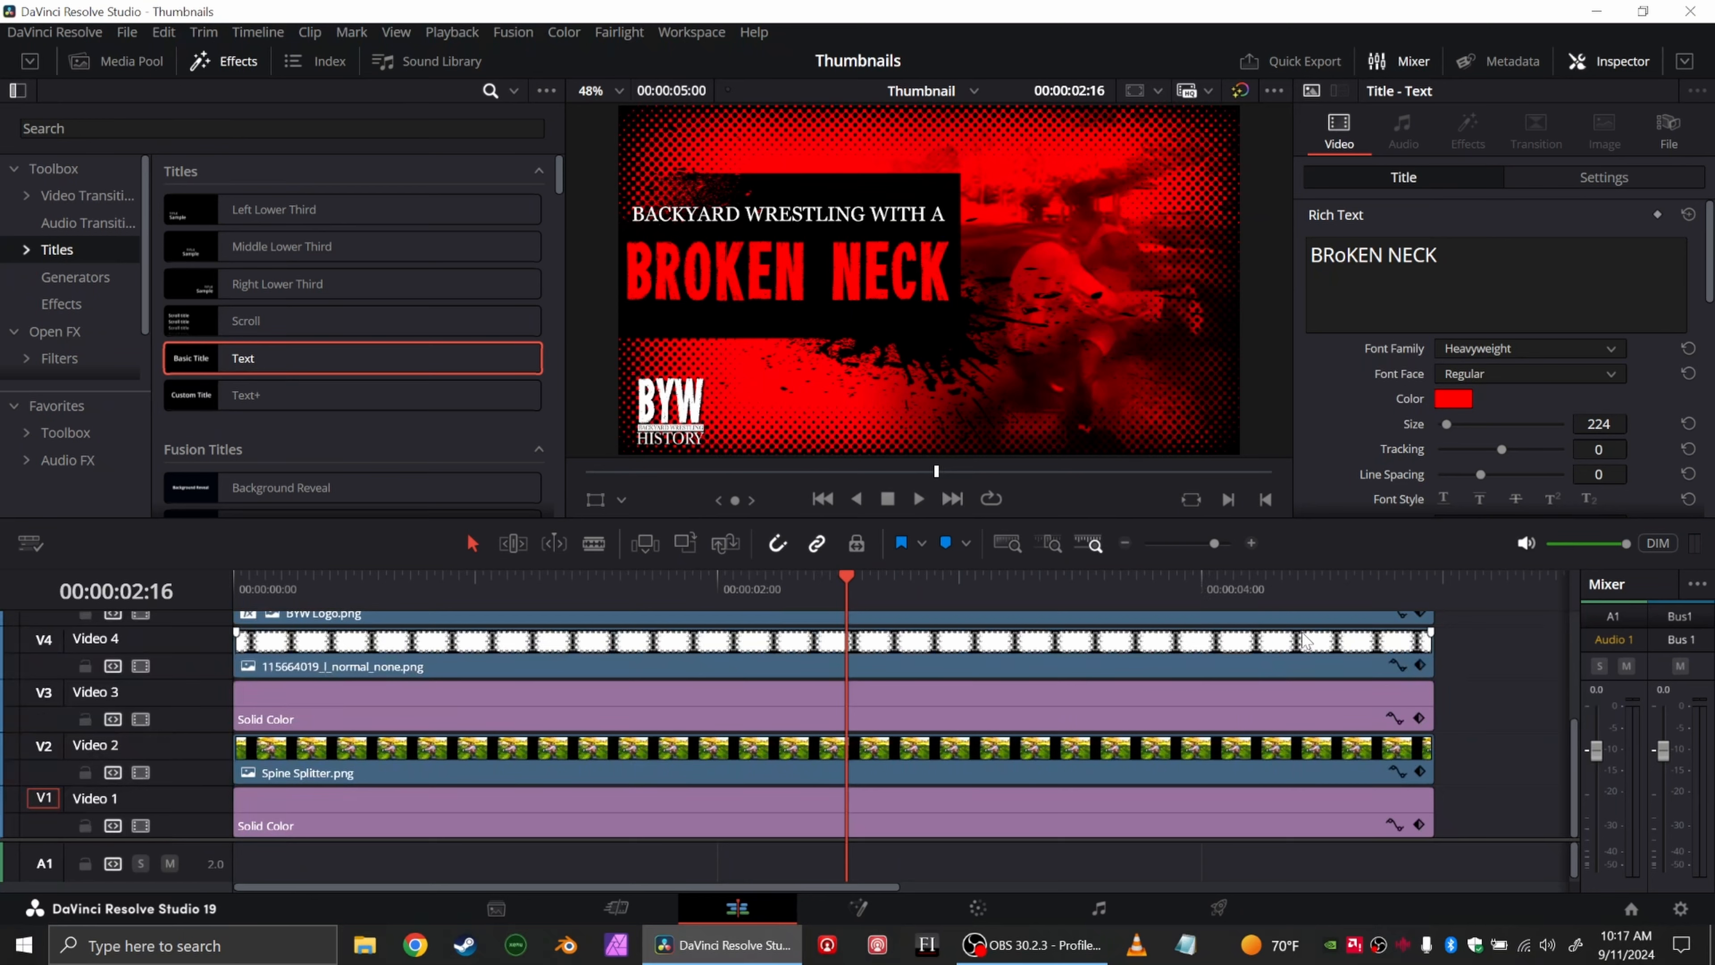
click(716, 757)
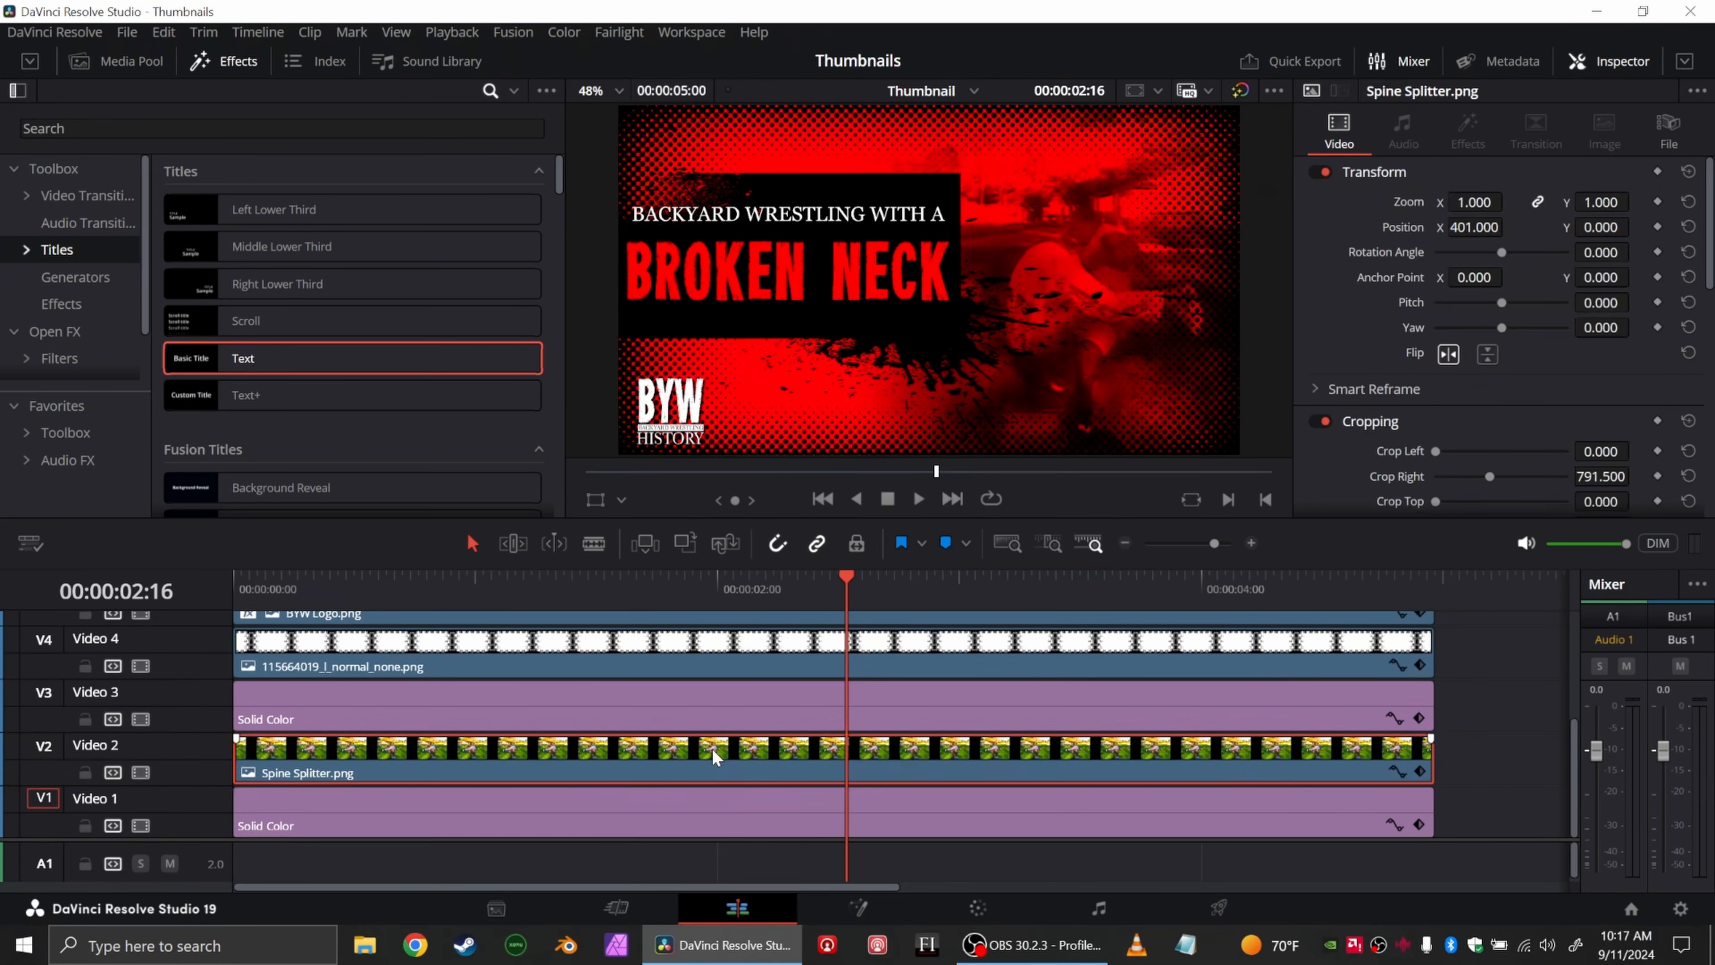
drag(716, 756, 1519, 767)
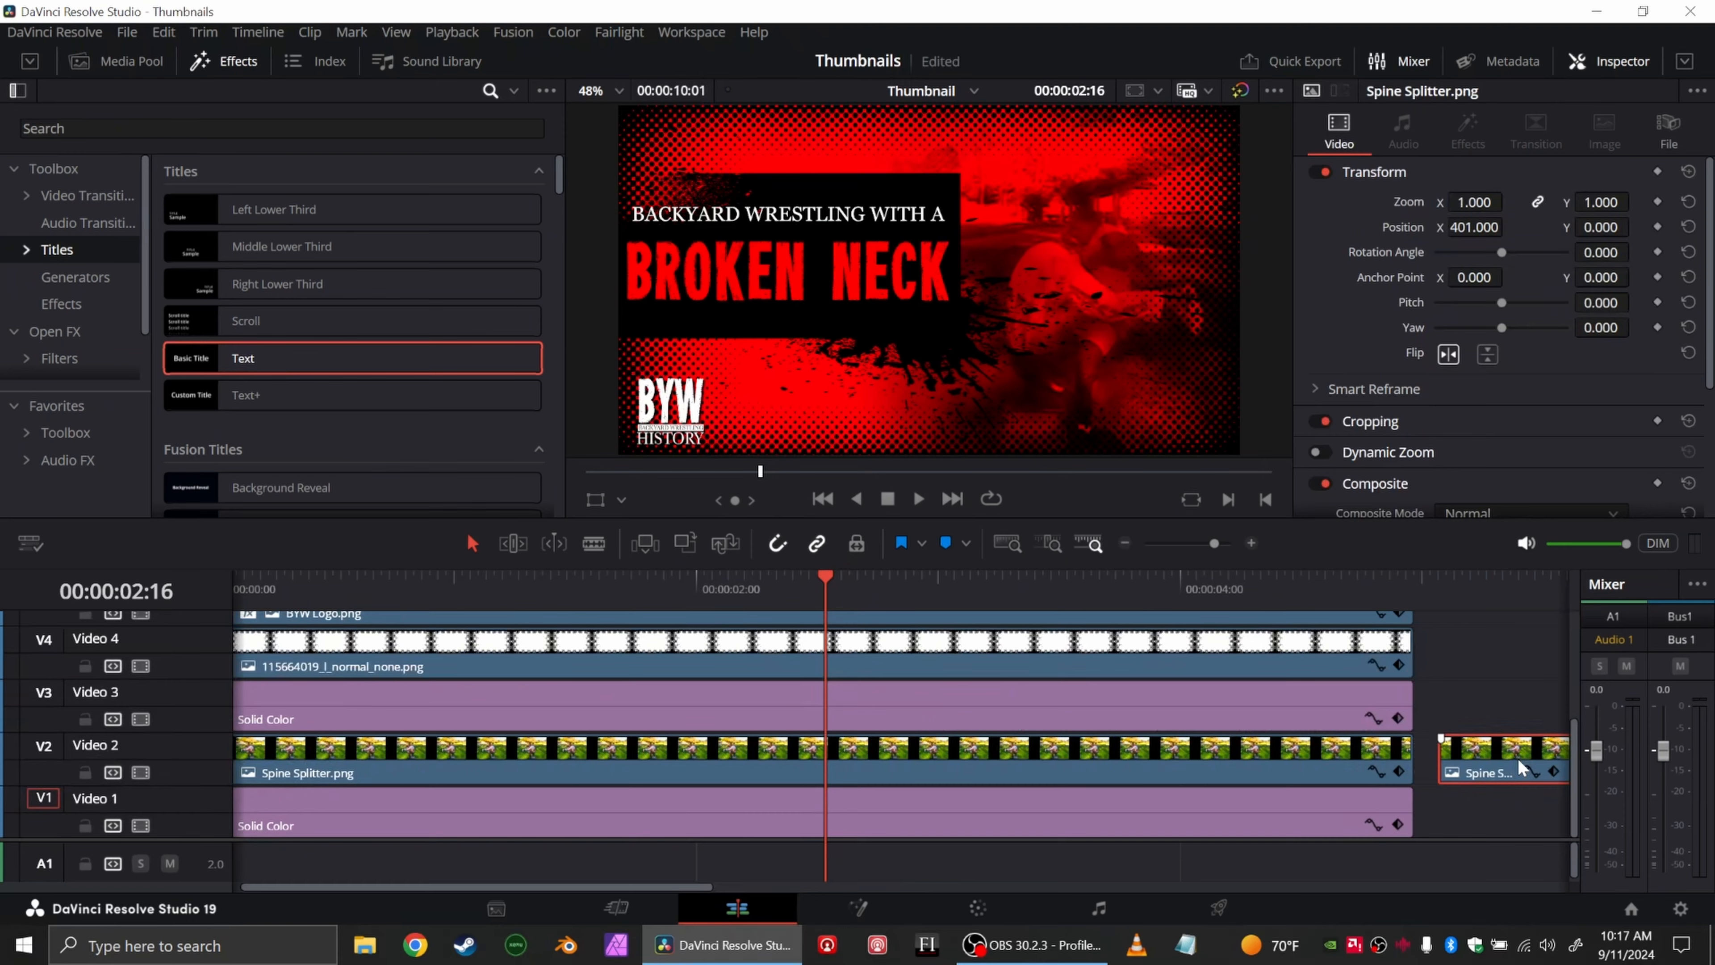
scroll(1520, 767, up, 4)
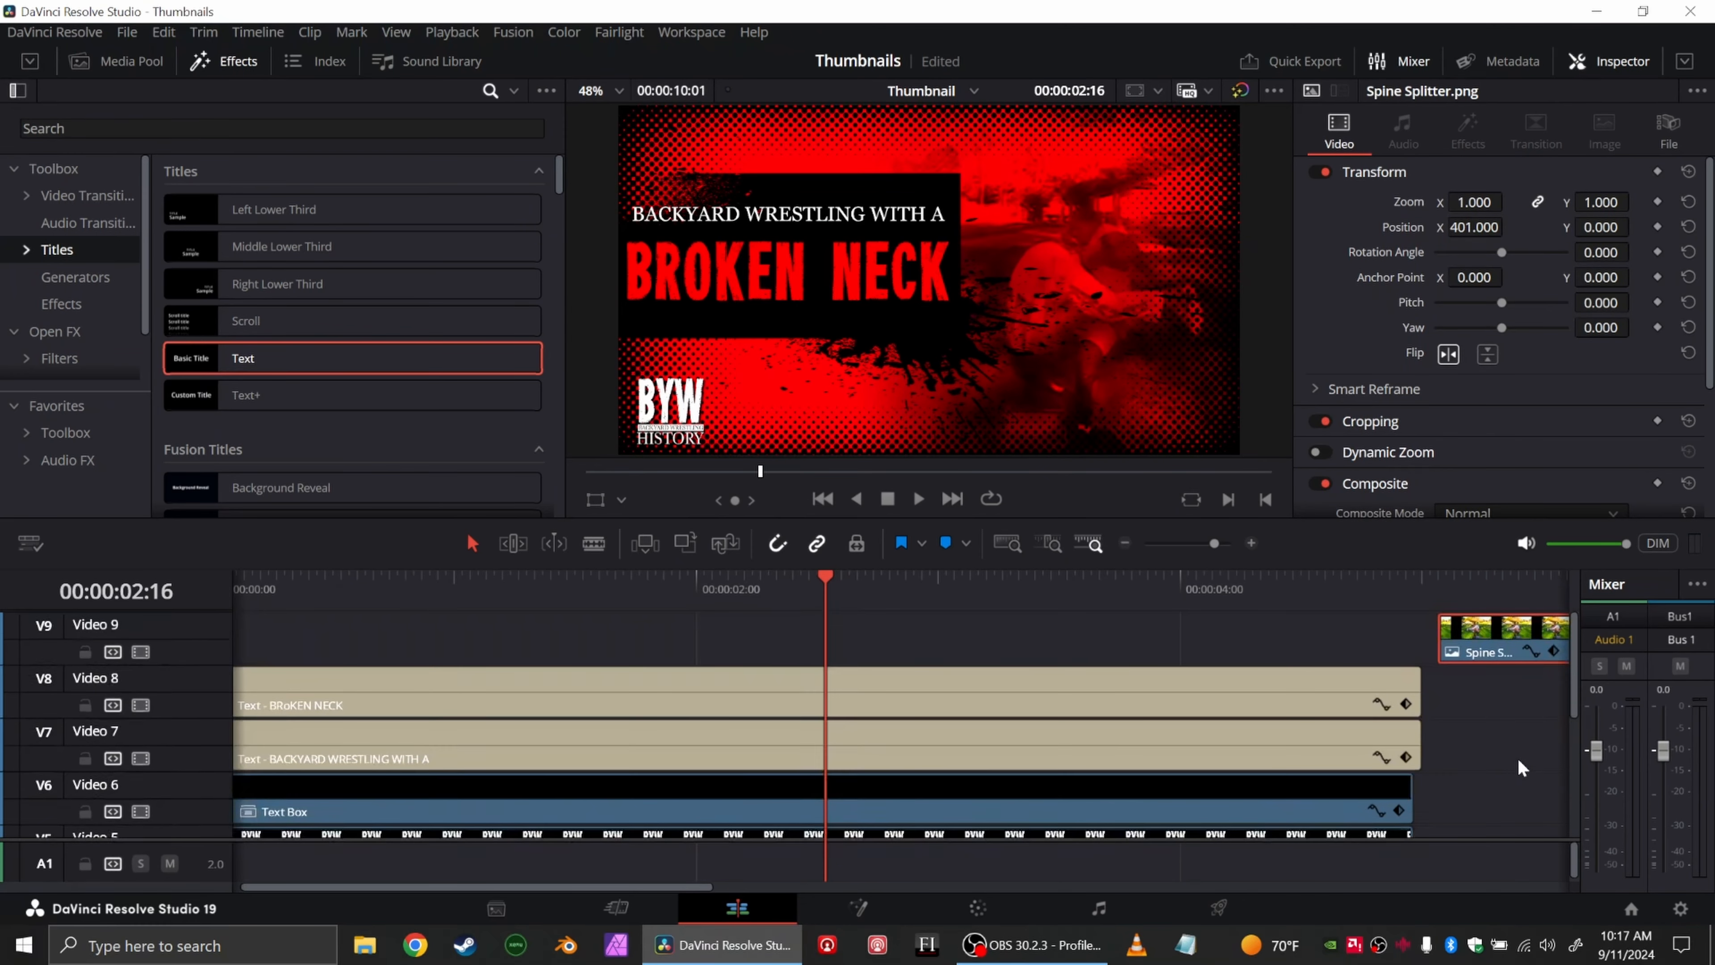
drag(1503, 652, 297, 653)
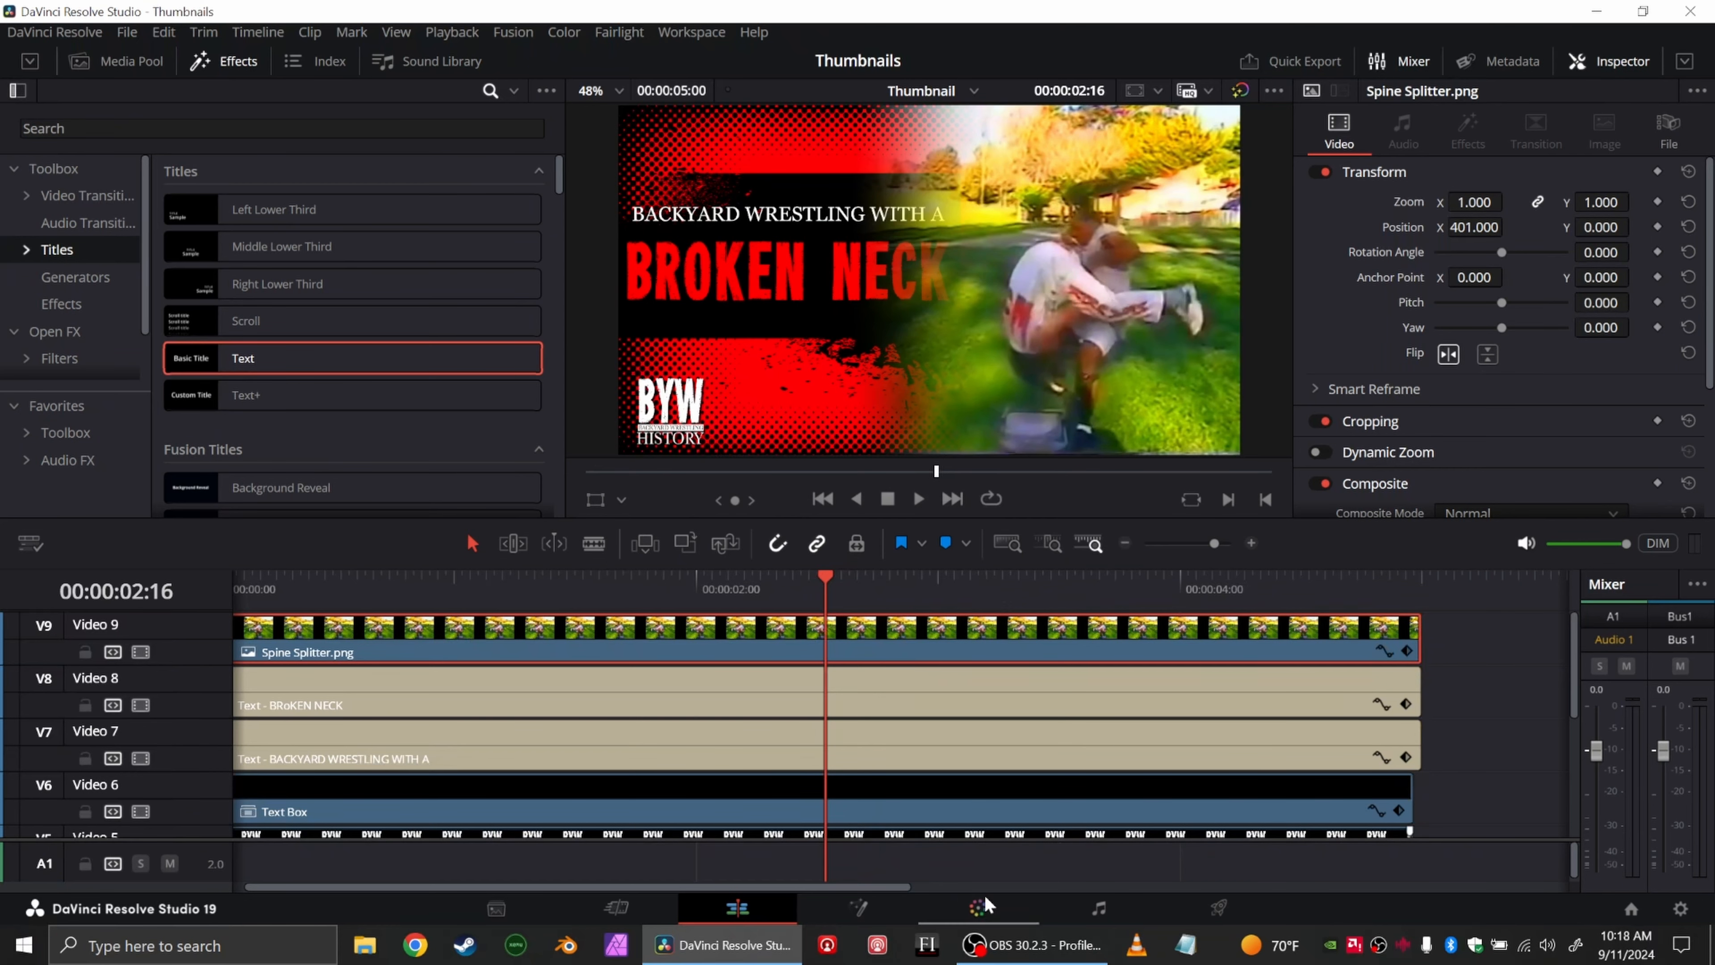
Step: Open the Spine Splitter.png clip on Video 9 in the Fusion page
click(858, 907)
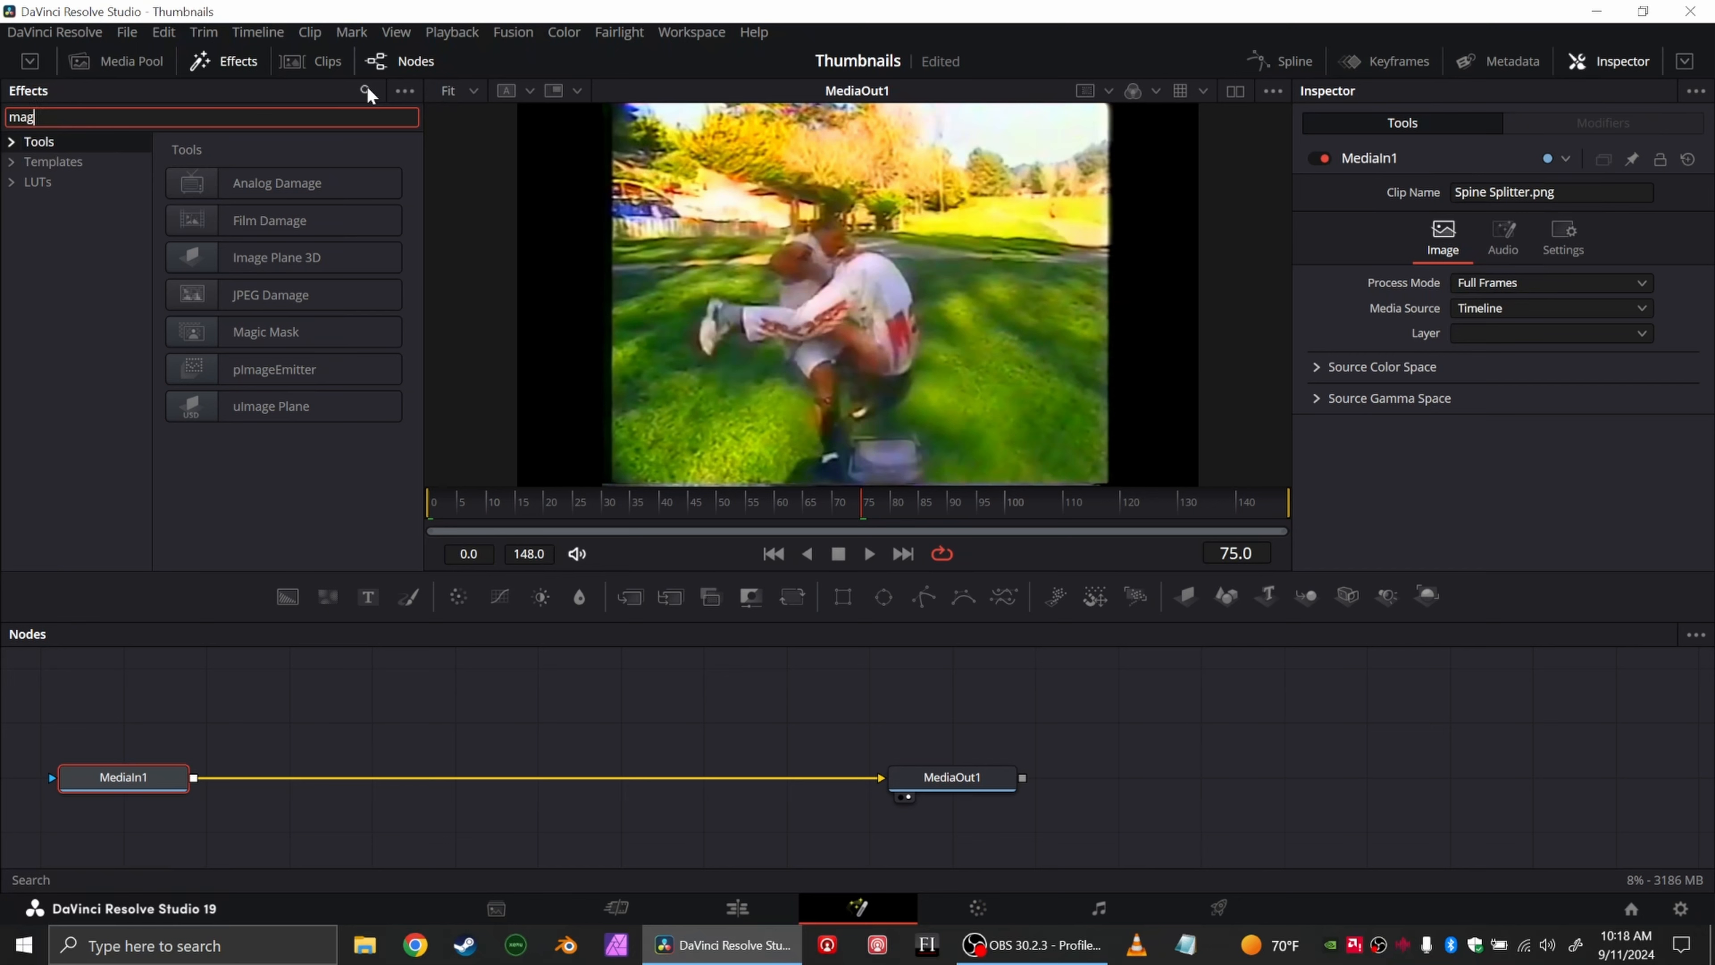
Step: Try to isolate the wrestlers with a Magic Mask node, subtracting the stray background patches with strokes
mouse_move(185, 331)
mouse_down()
mouse_move(370, 460)
mouse_move(240, 695)
mouse_move(331, 681)
mouse_up()
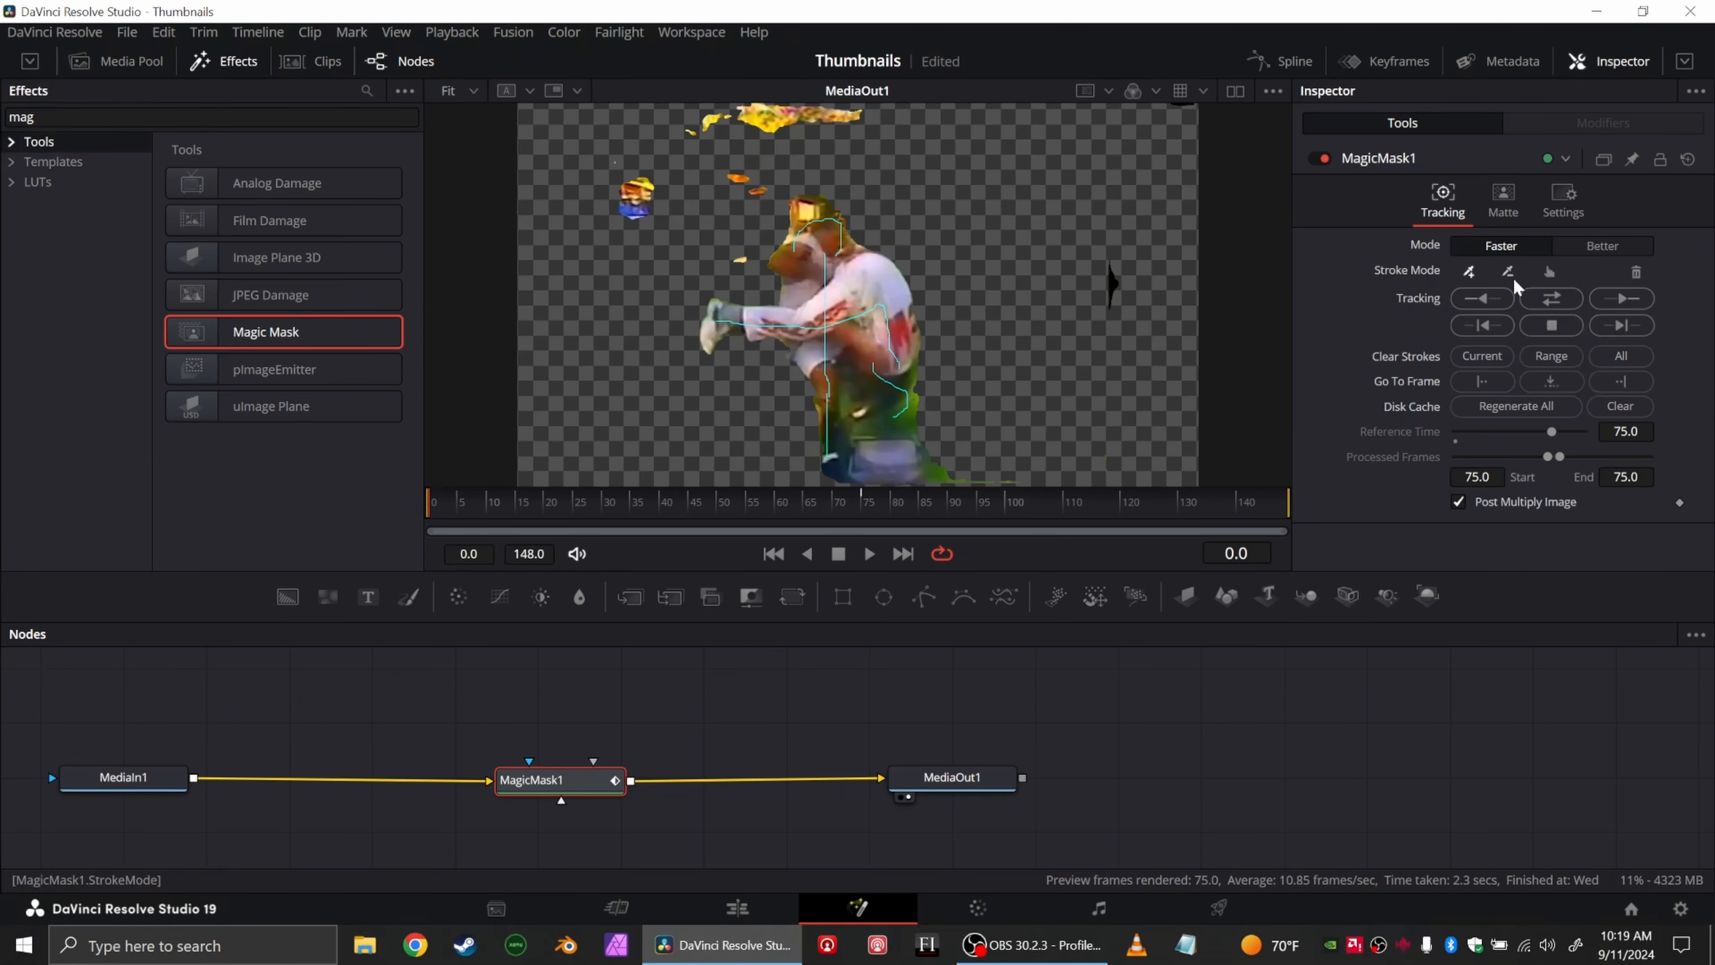
click(1508, 271)
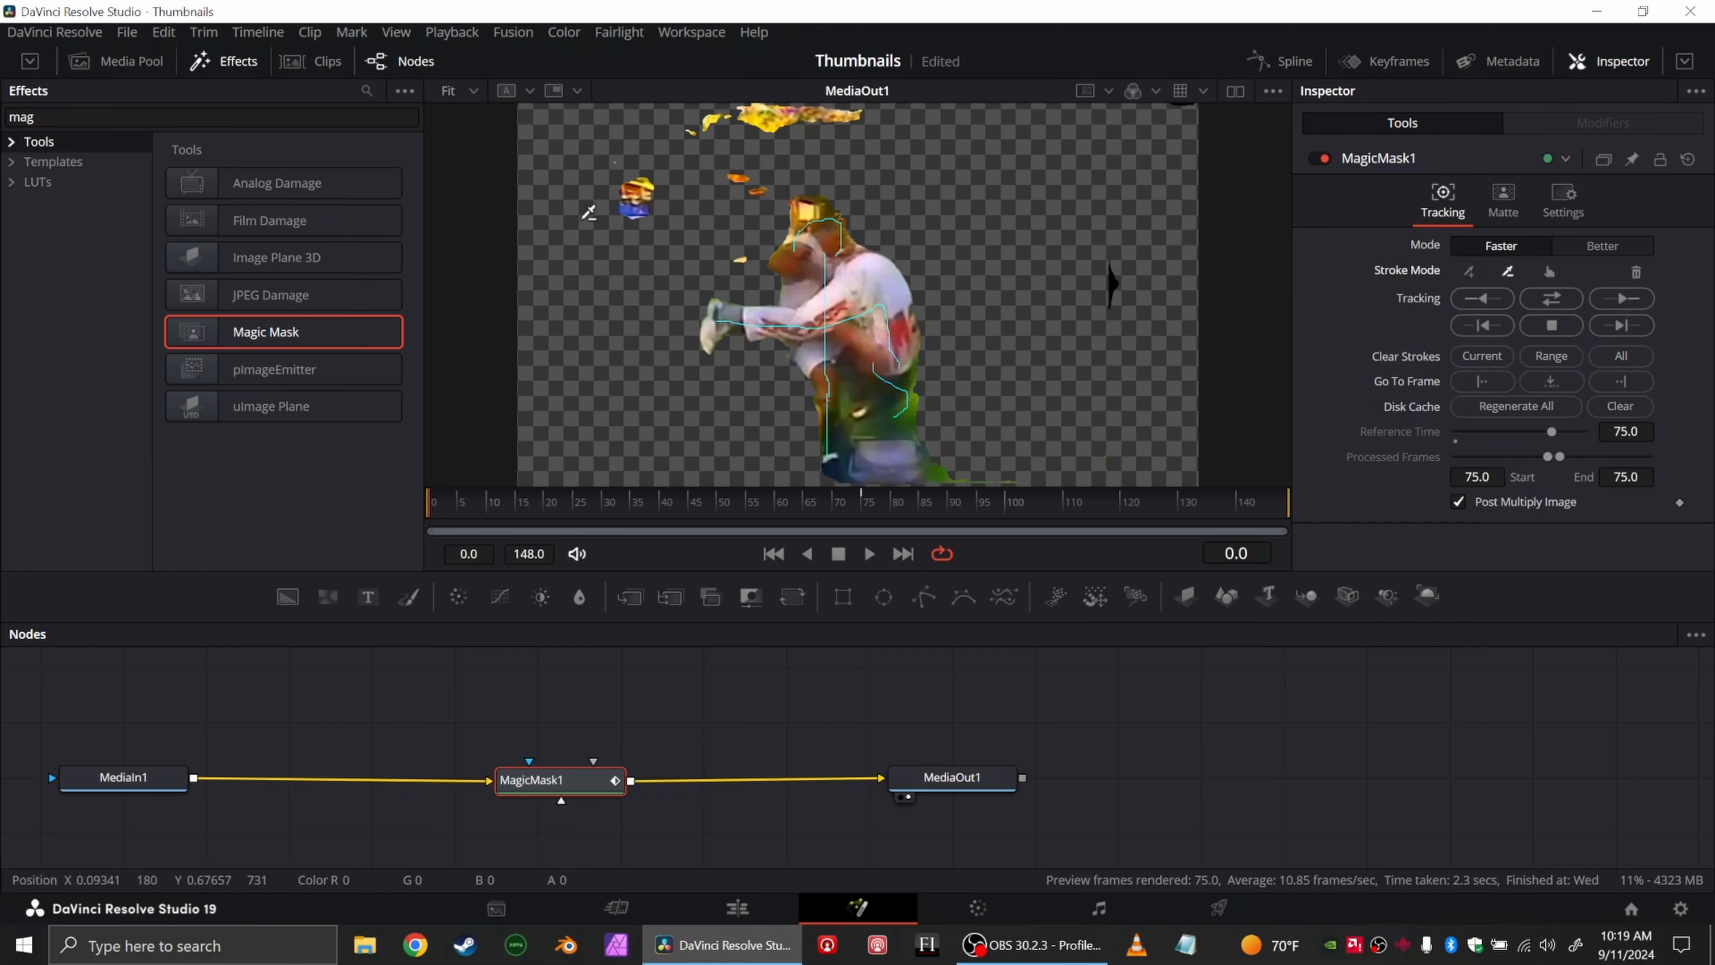
drag(621, 206, 800, 104)
drag(784, 209, 807, 203)
mouse_move(878, 427)
mouse_down()
mouse_move(918, 418)
mouse_move(847, 431)
mouse_up()
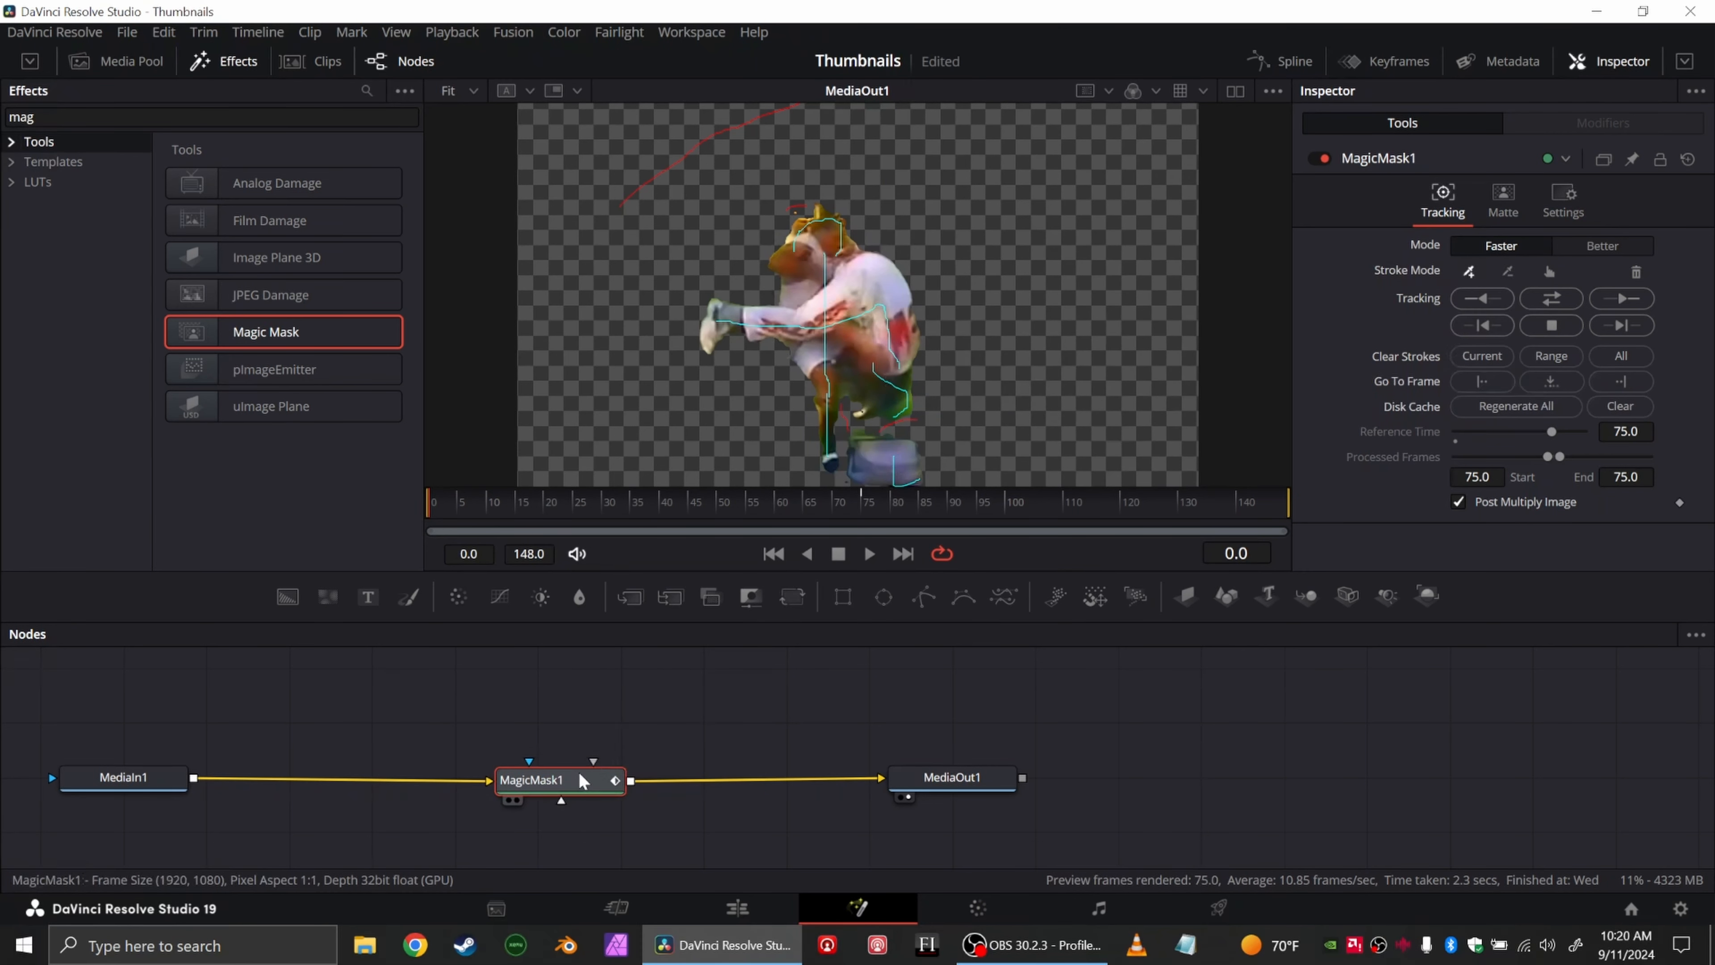
key(Delete)
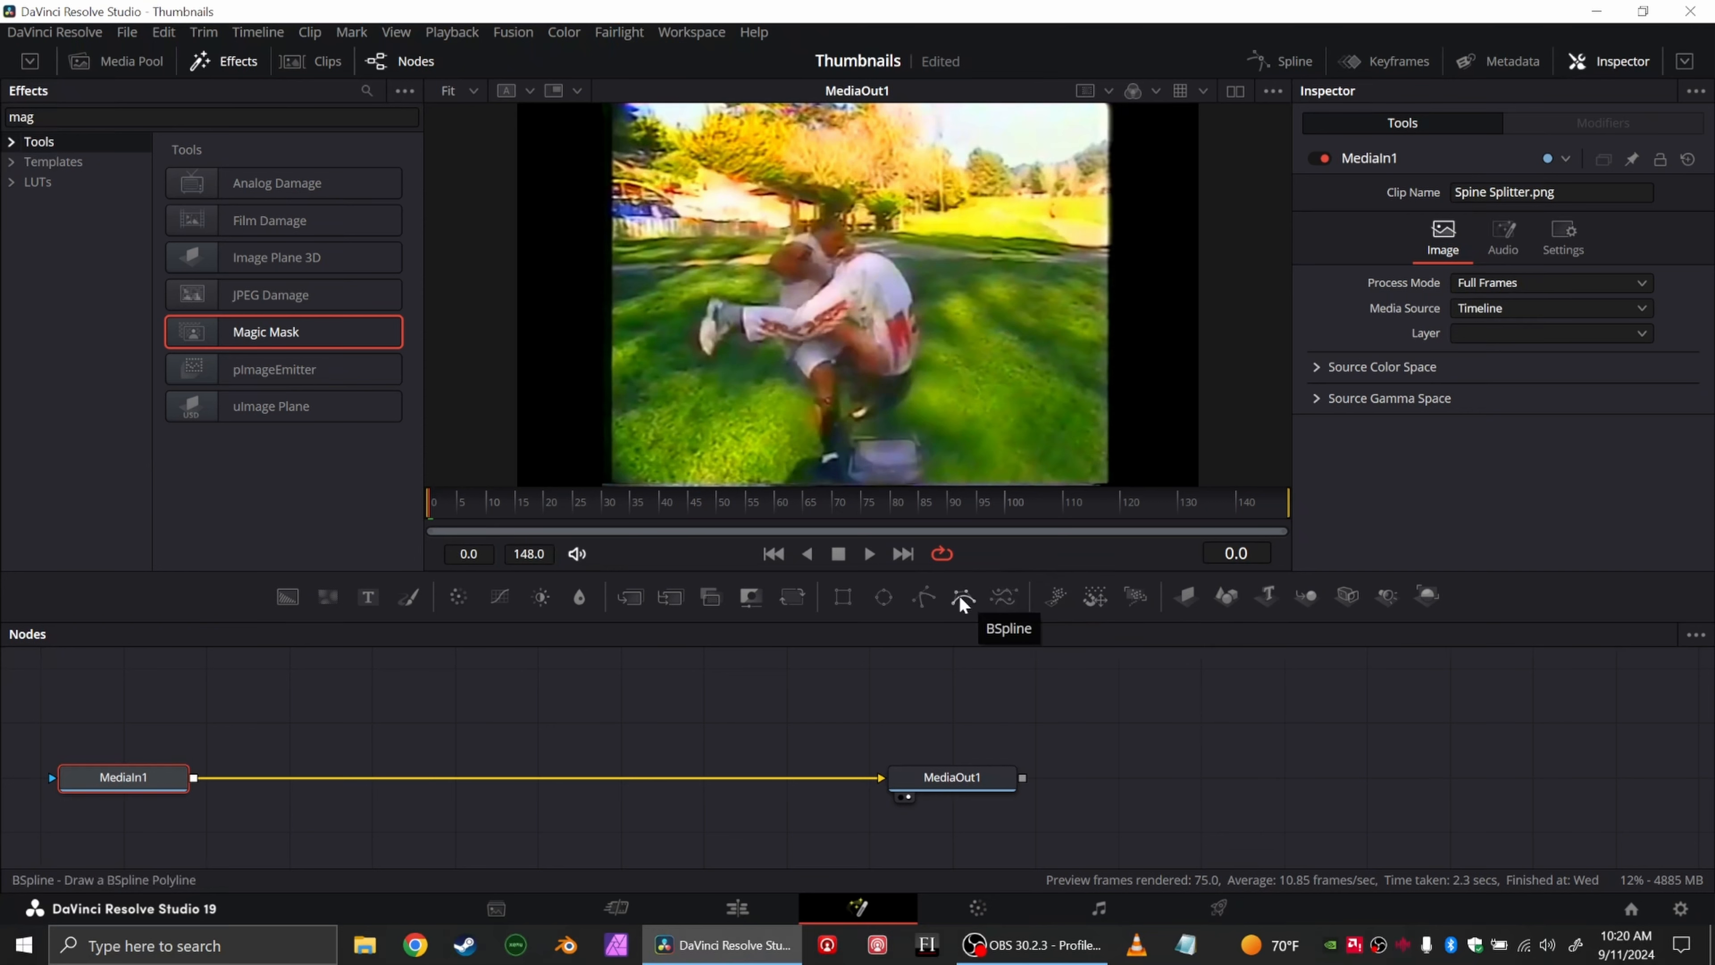
Step: Add a Polygon node and trace a closed mask outline around the two wrestlers
drag(931, 587, 290, 709)
click(707, 356)
click(725, 337)
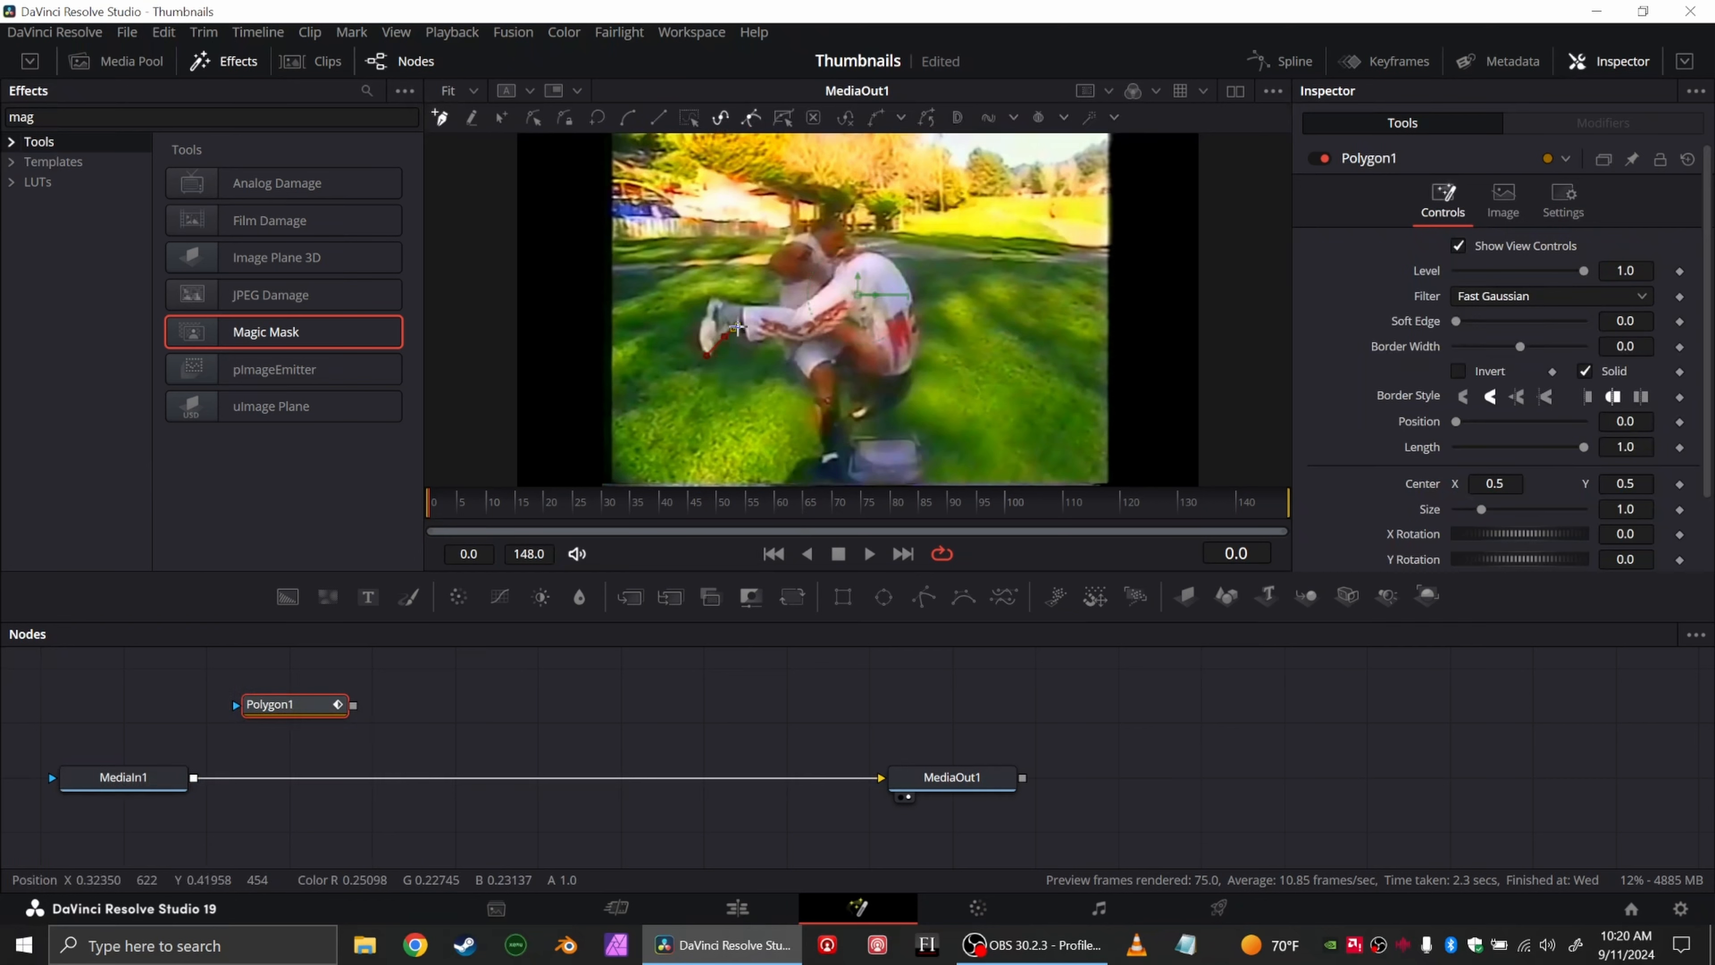
click(738, 325)
click(761, 341)
click(807, 373)
click(814, 396)
click(815, 432)
click(821, 467)
click(824, 476)
click(850, 479)
click(849, 459)
click(835, 448)
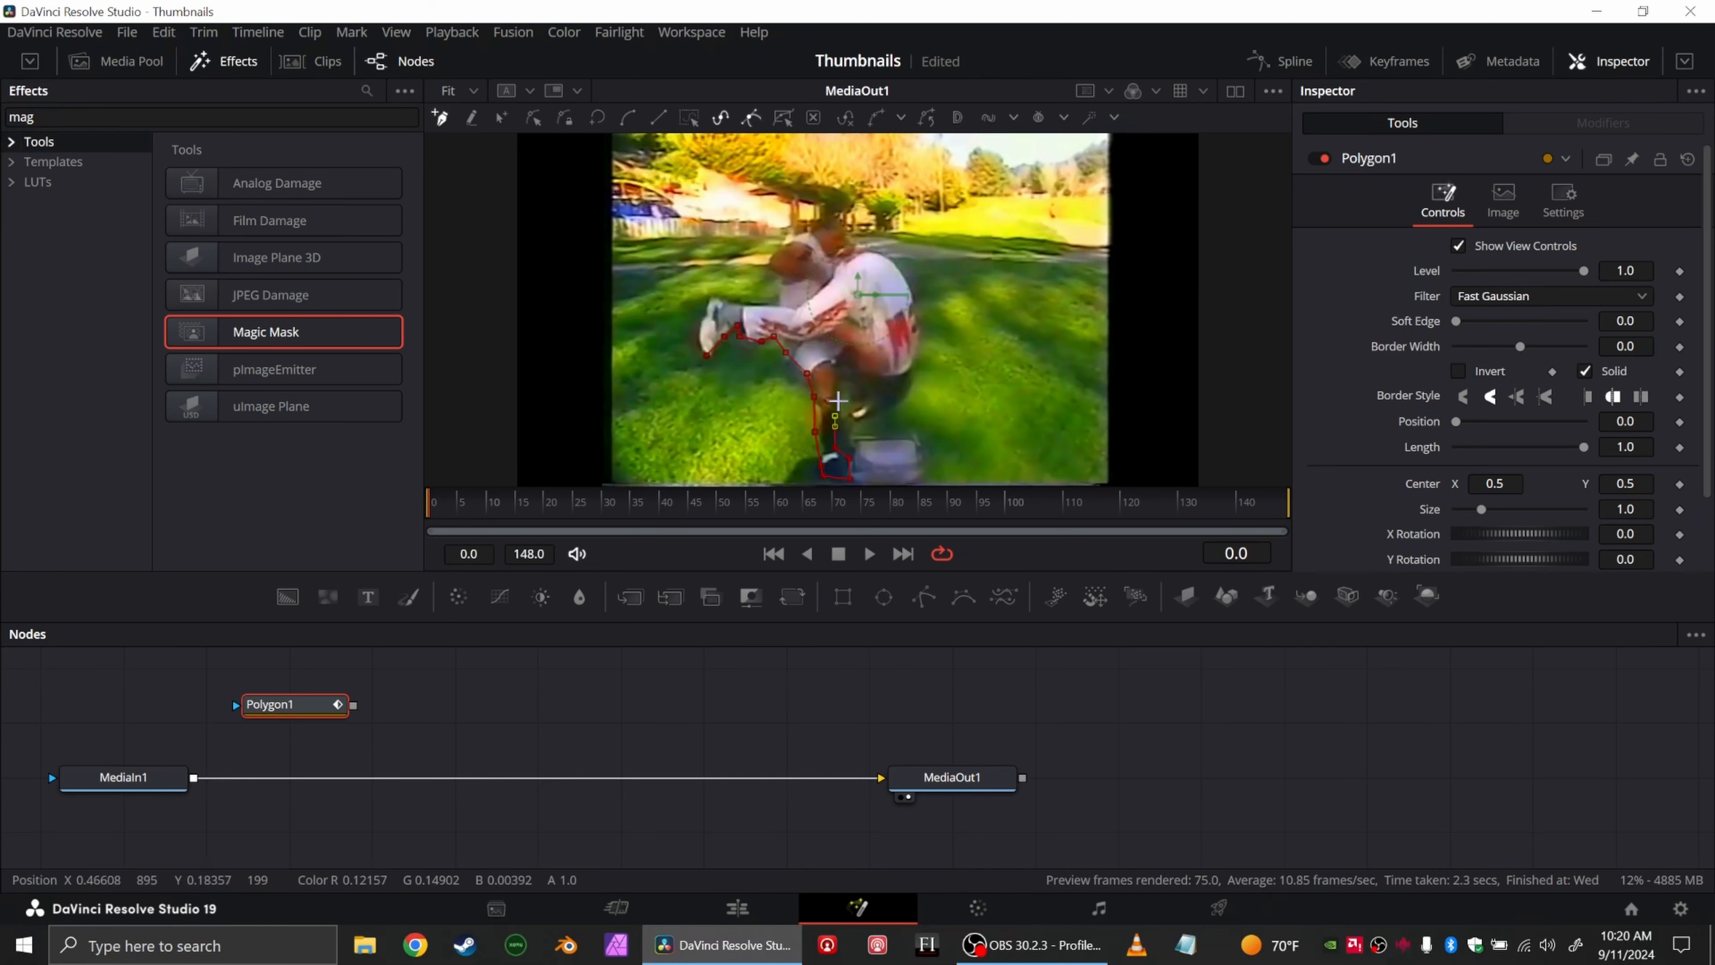
click(776, 305)
click(751, 303)
click(707, 299)
click(699, 327)
click(706, 354)
Step: Refine the polygon's points so the mask follows the wrestlers' outline more closely
scroll(704, 354, up, 10)
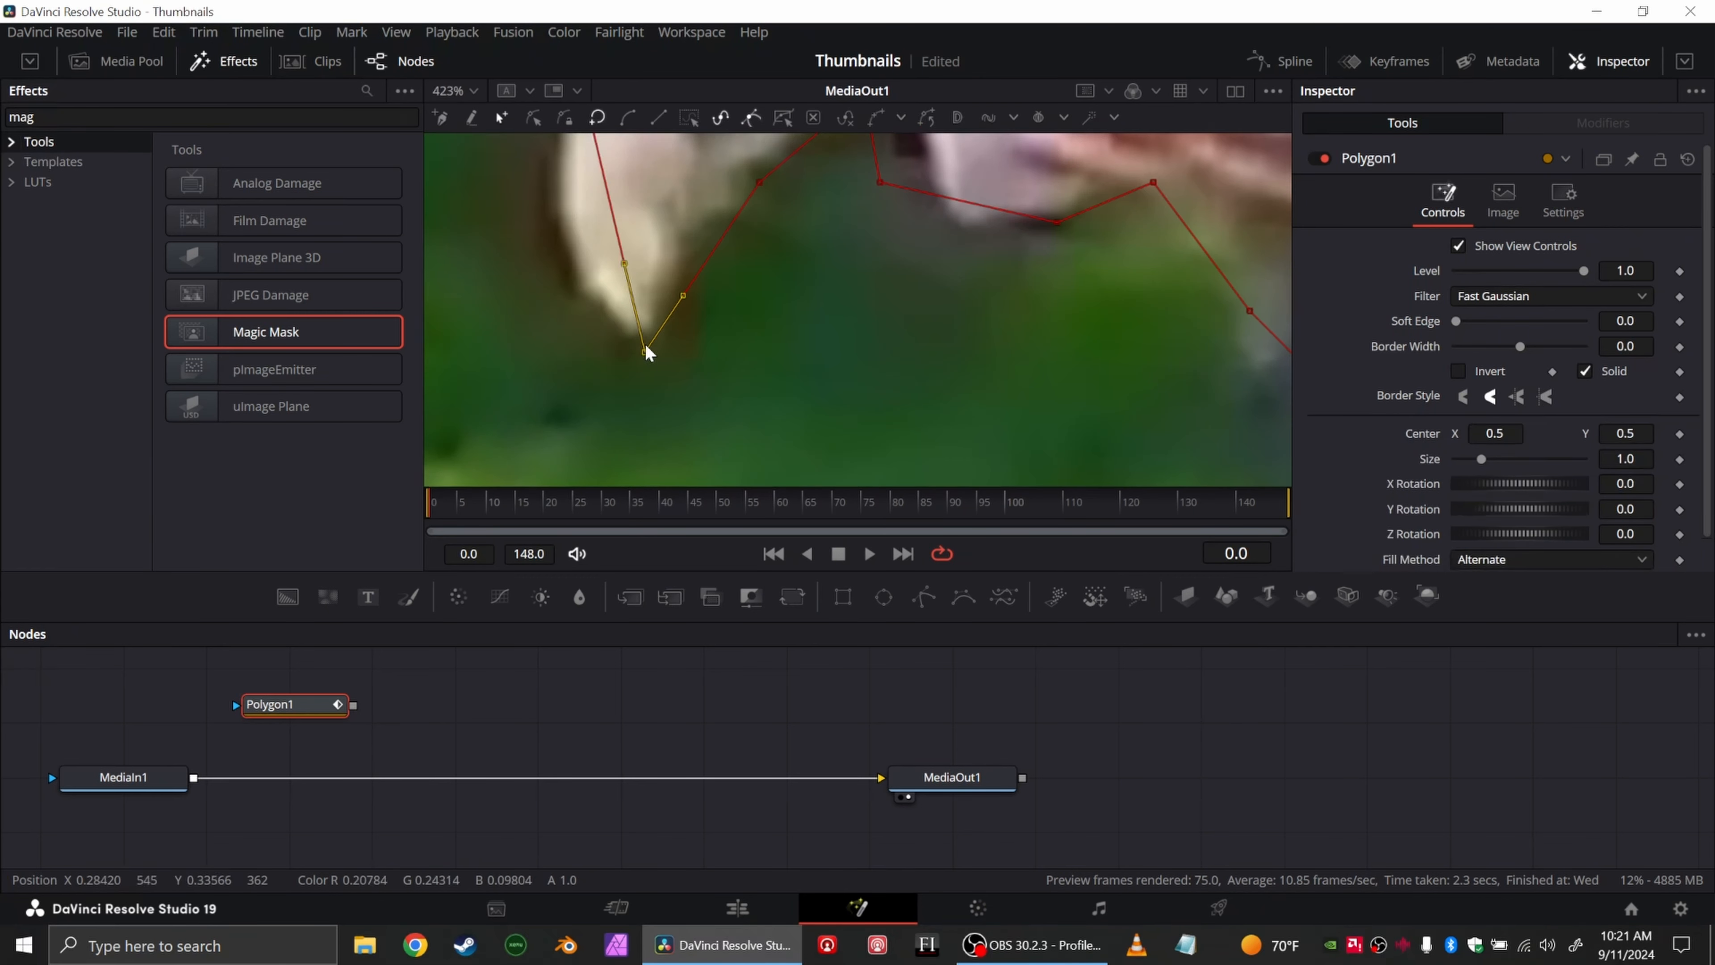
scroll(784, 315, down, 5)
drag(868, 254, 899, 271)
key(space)
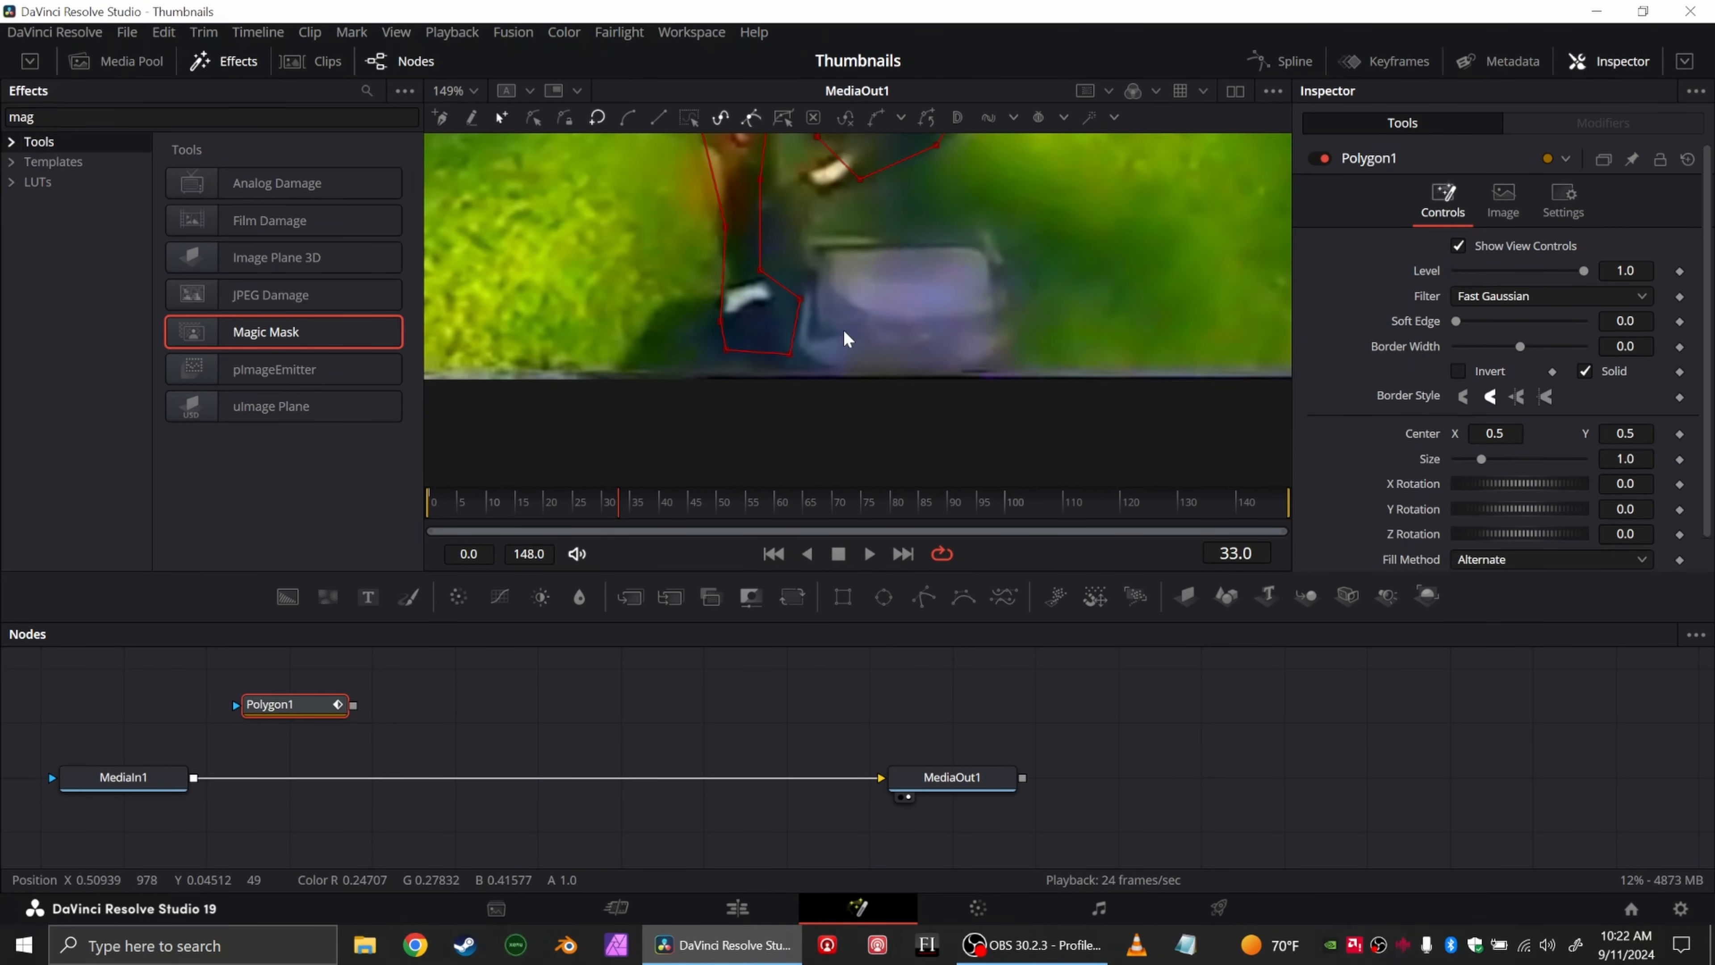
Step: Extend the polygon mask beside the standing foot to include the grey object on the grass
drag(837, 267, 999, 254)
drag(793, 336, 993, 369)
drag(790, 353, 790, 371)
drag(921, 370, 921, 377)
click(1000, 248)
drag(998, 288, 1005, 289)
drag(944, 245, 945, 239)
click(794, 238)
drag(832, 239, 839, 247)
scroll(751, 365, down, 5)
scroll(751, 365, up, 3)
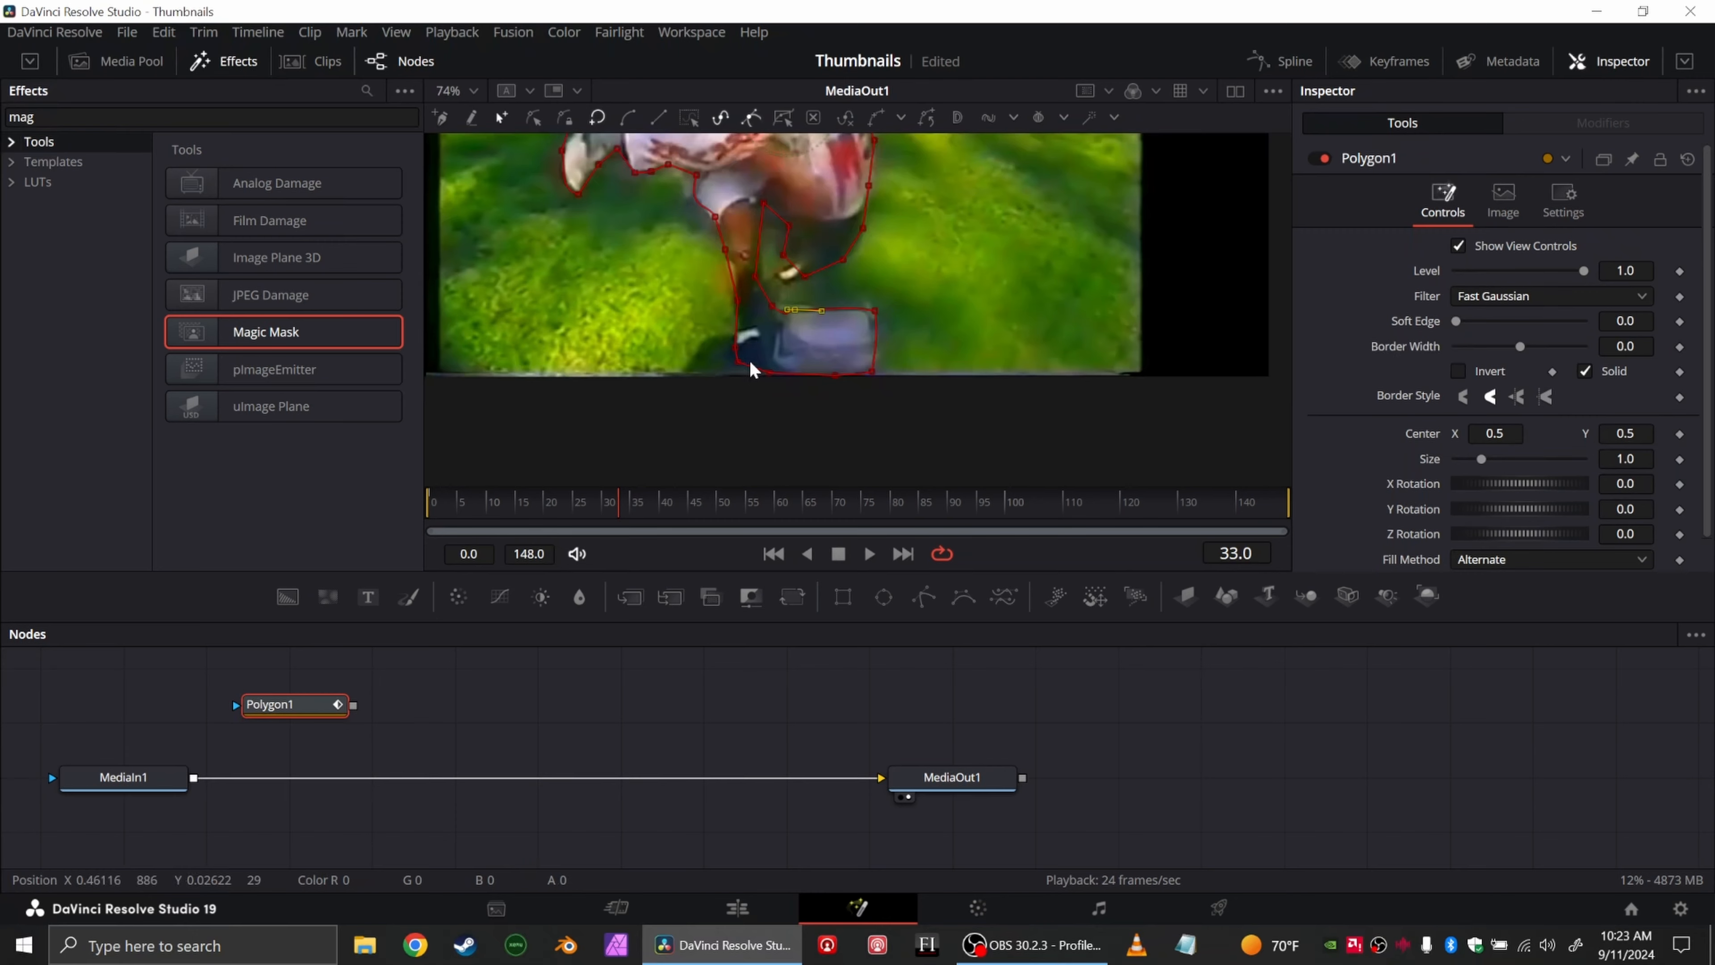
Step: Set the polygon's soft edge to 0.0126, connect it to MediaIn1 as its mask, and return to the Edit page
drag(949, 299, 1047, 439)
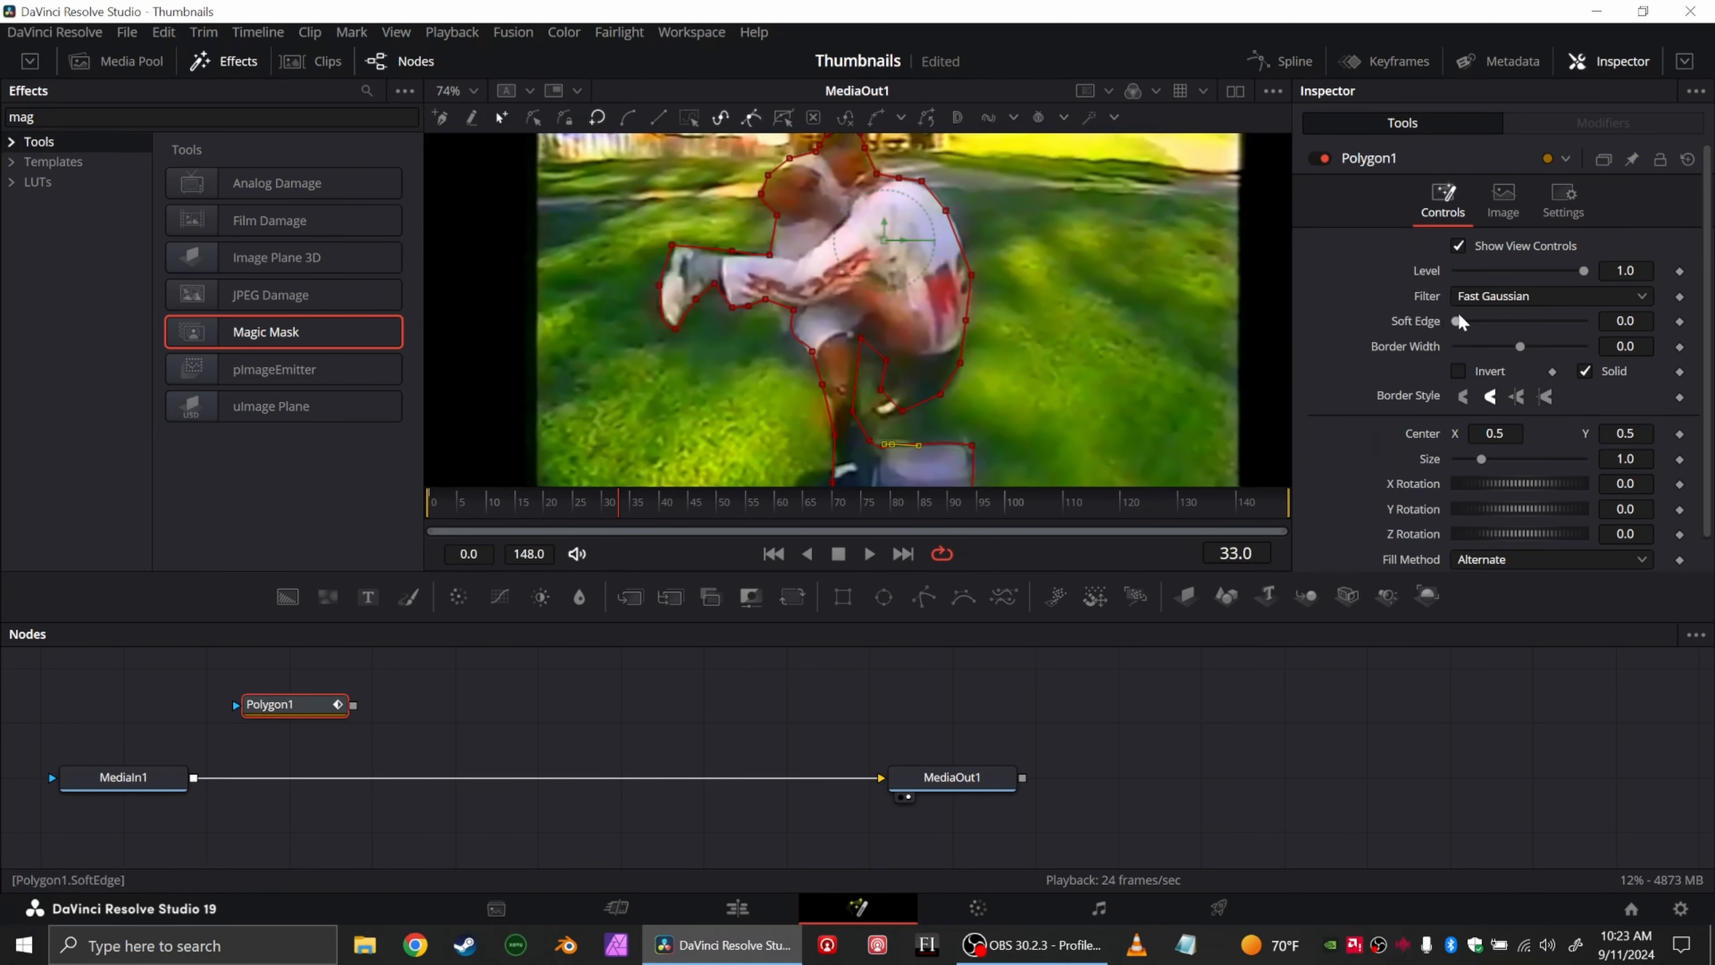
drag(1459, 318, 1466, 318)
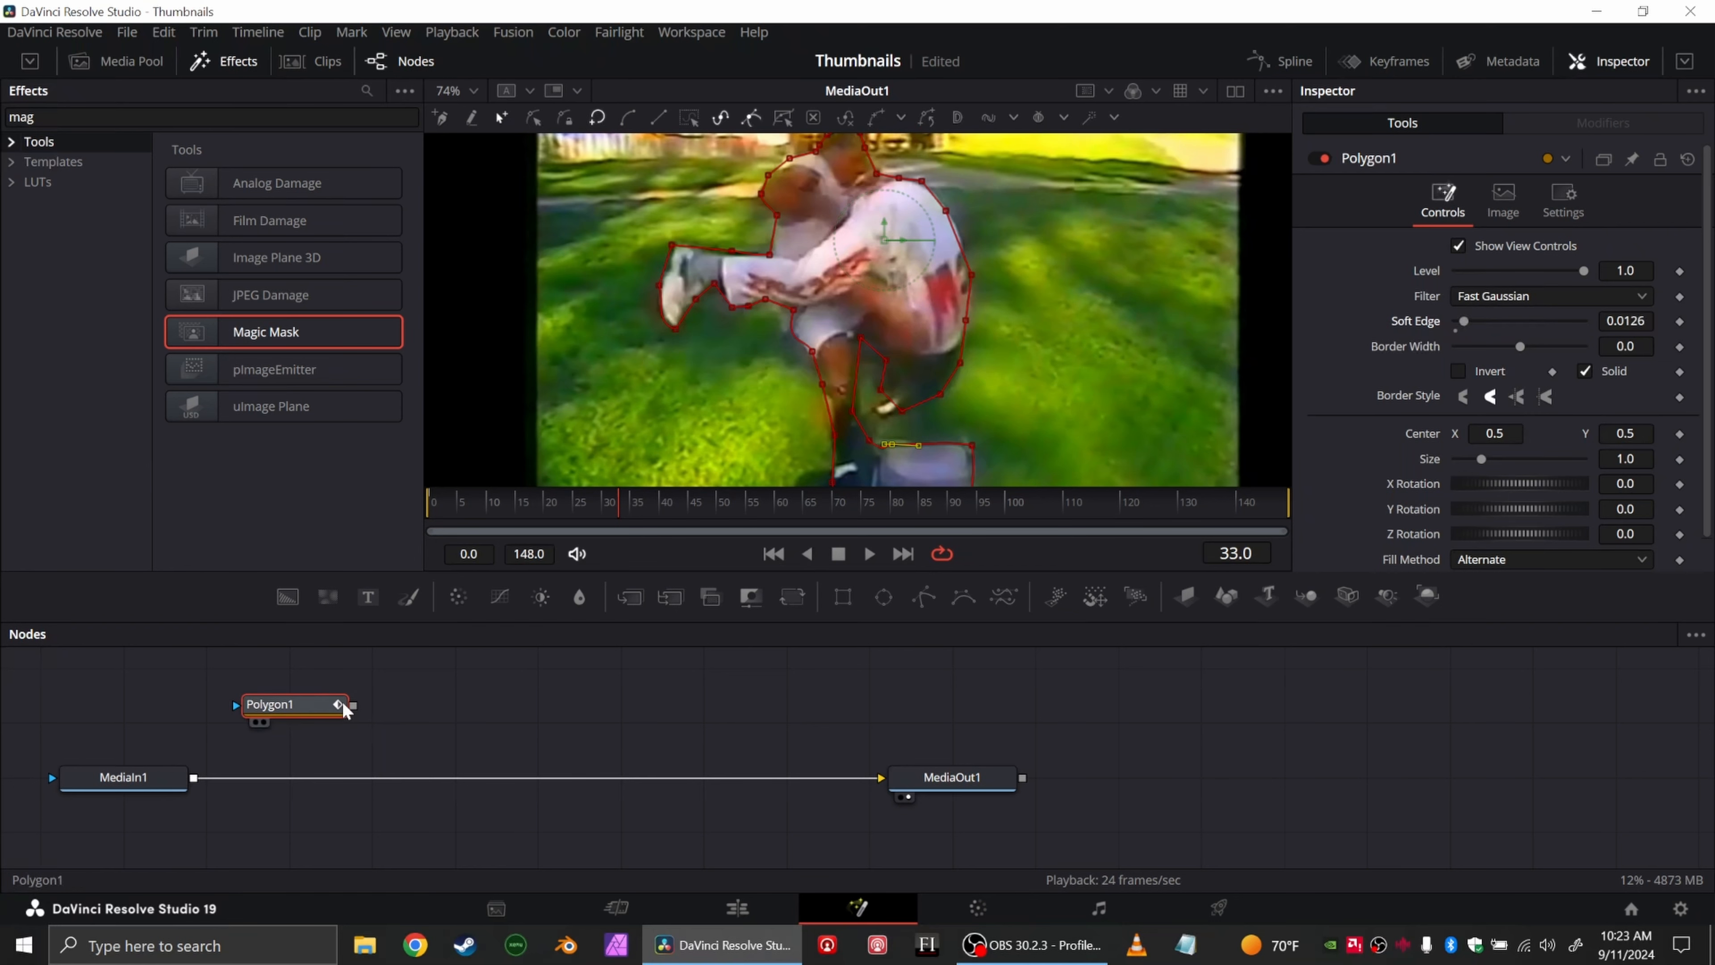
drag(352, 707, 240, 750)
drag(88, 824, 50, 783)
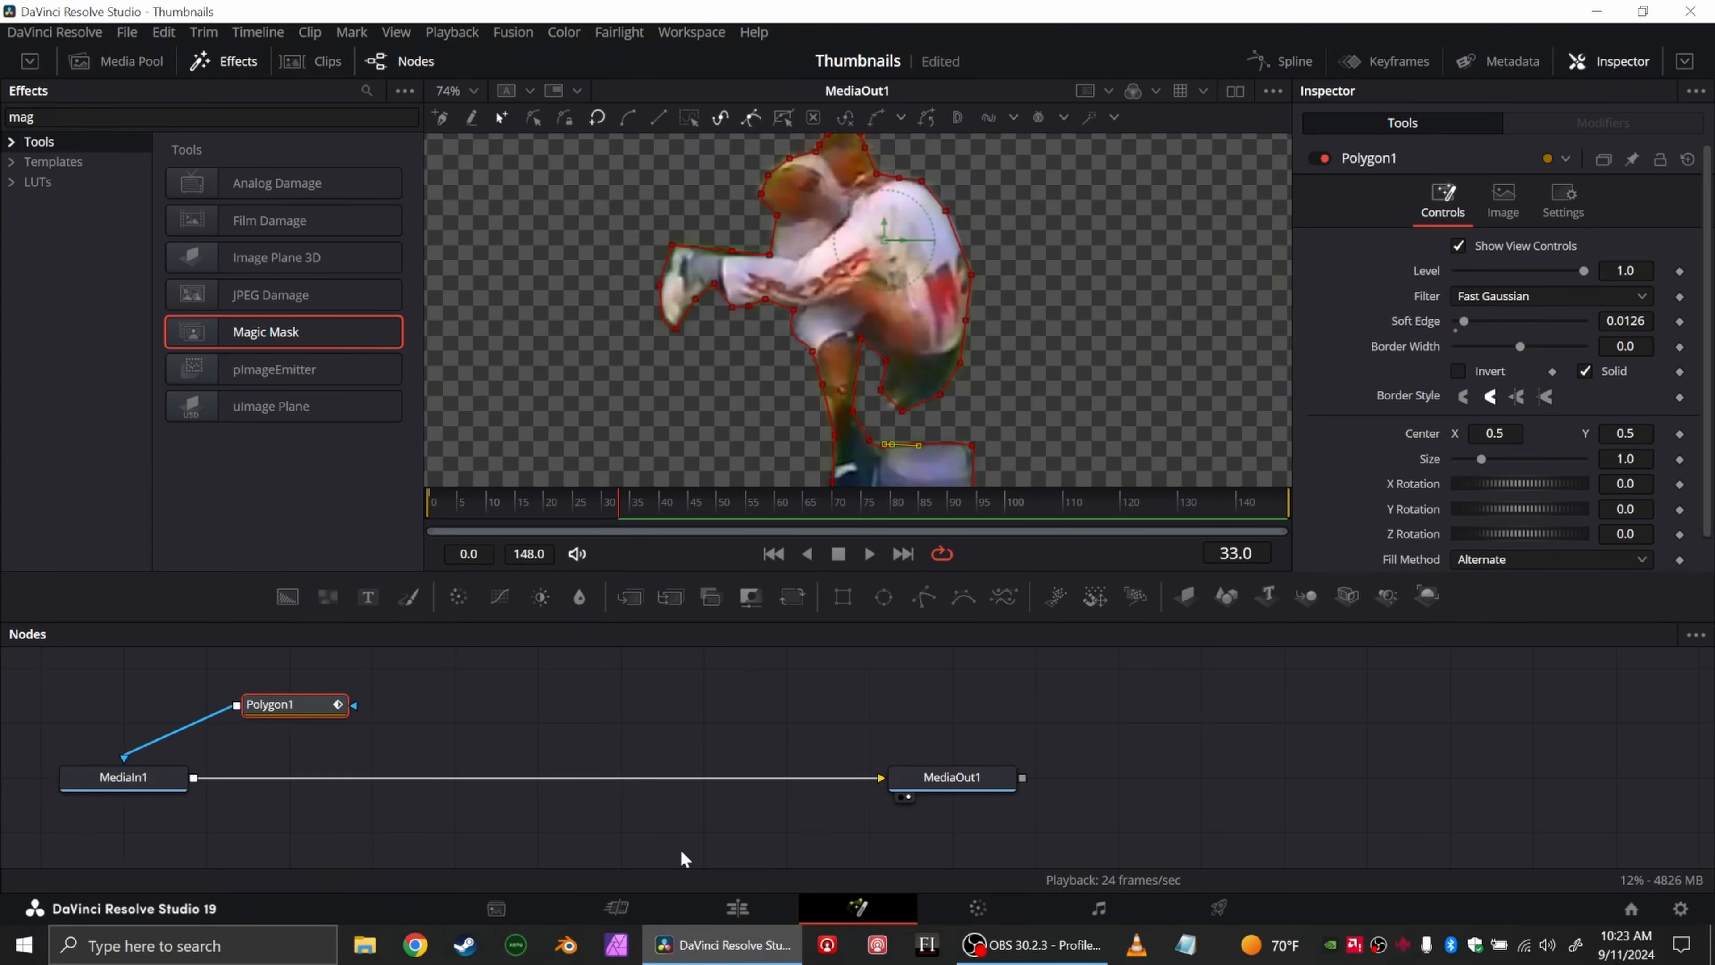
click(740, 904)
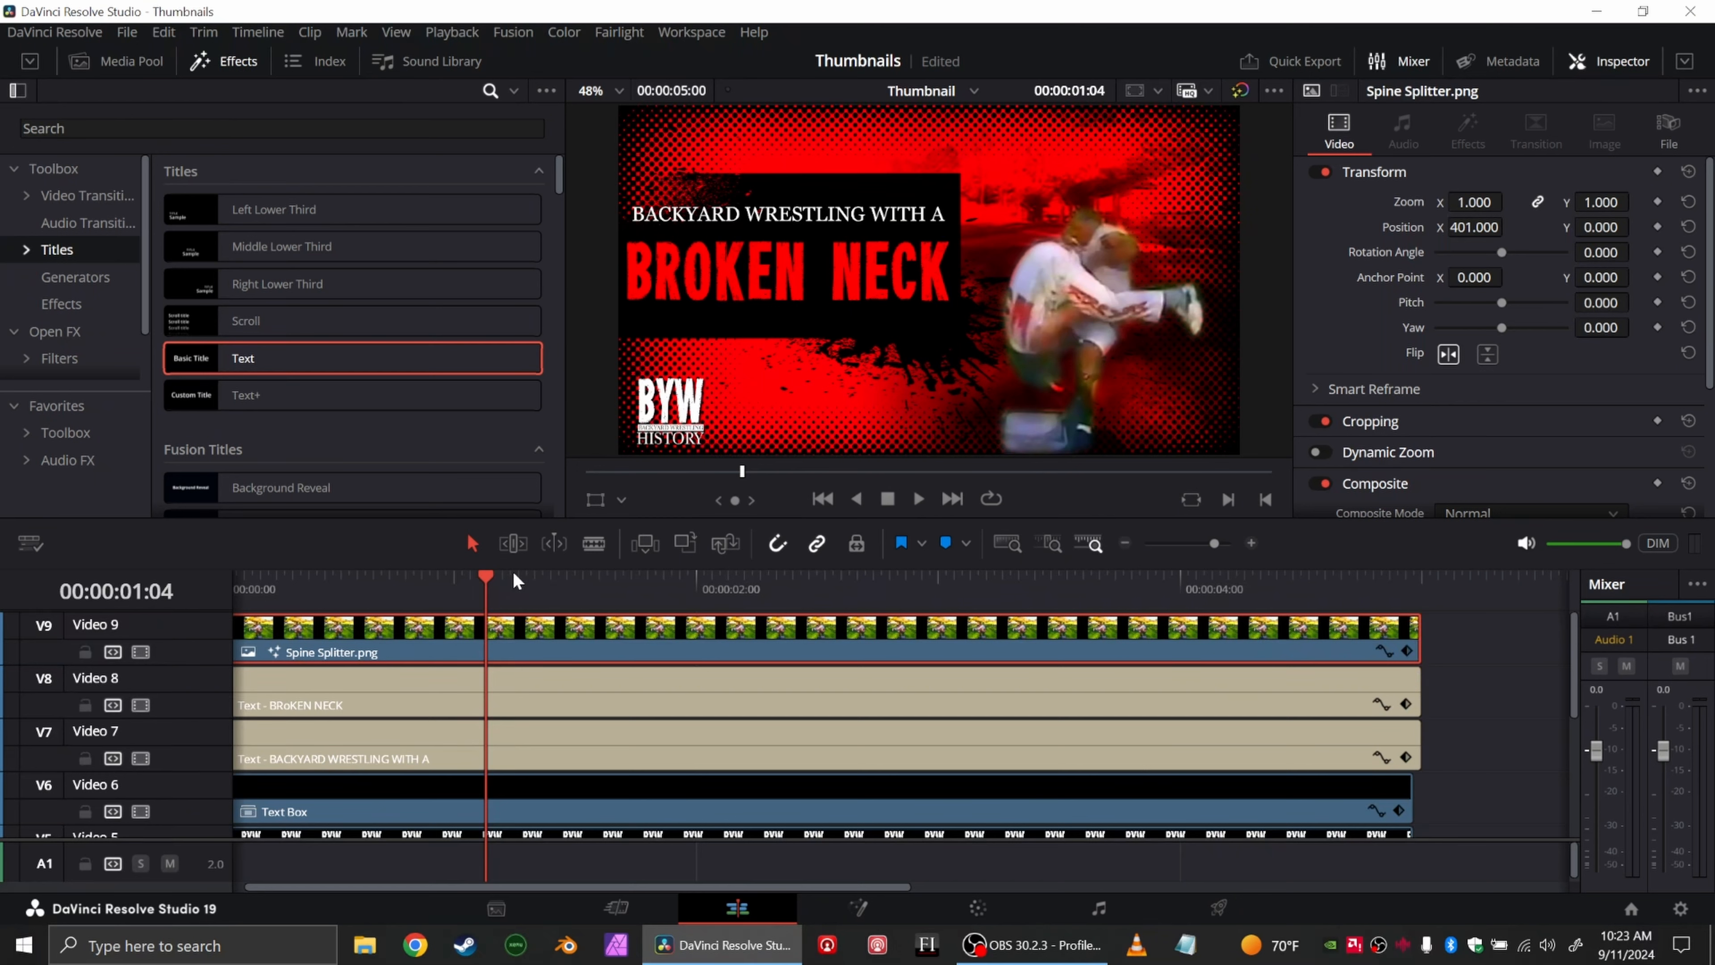
Step: Start exporting the current frame as a JPEG still, and cancel without saving
click(126, 32)
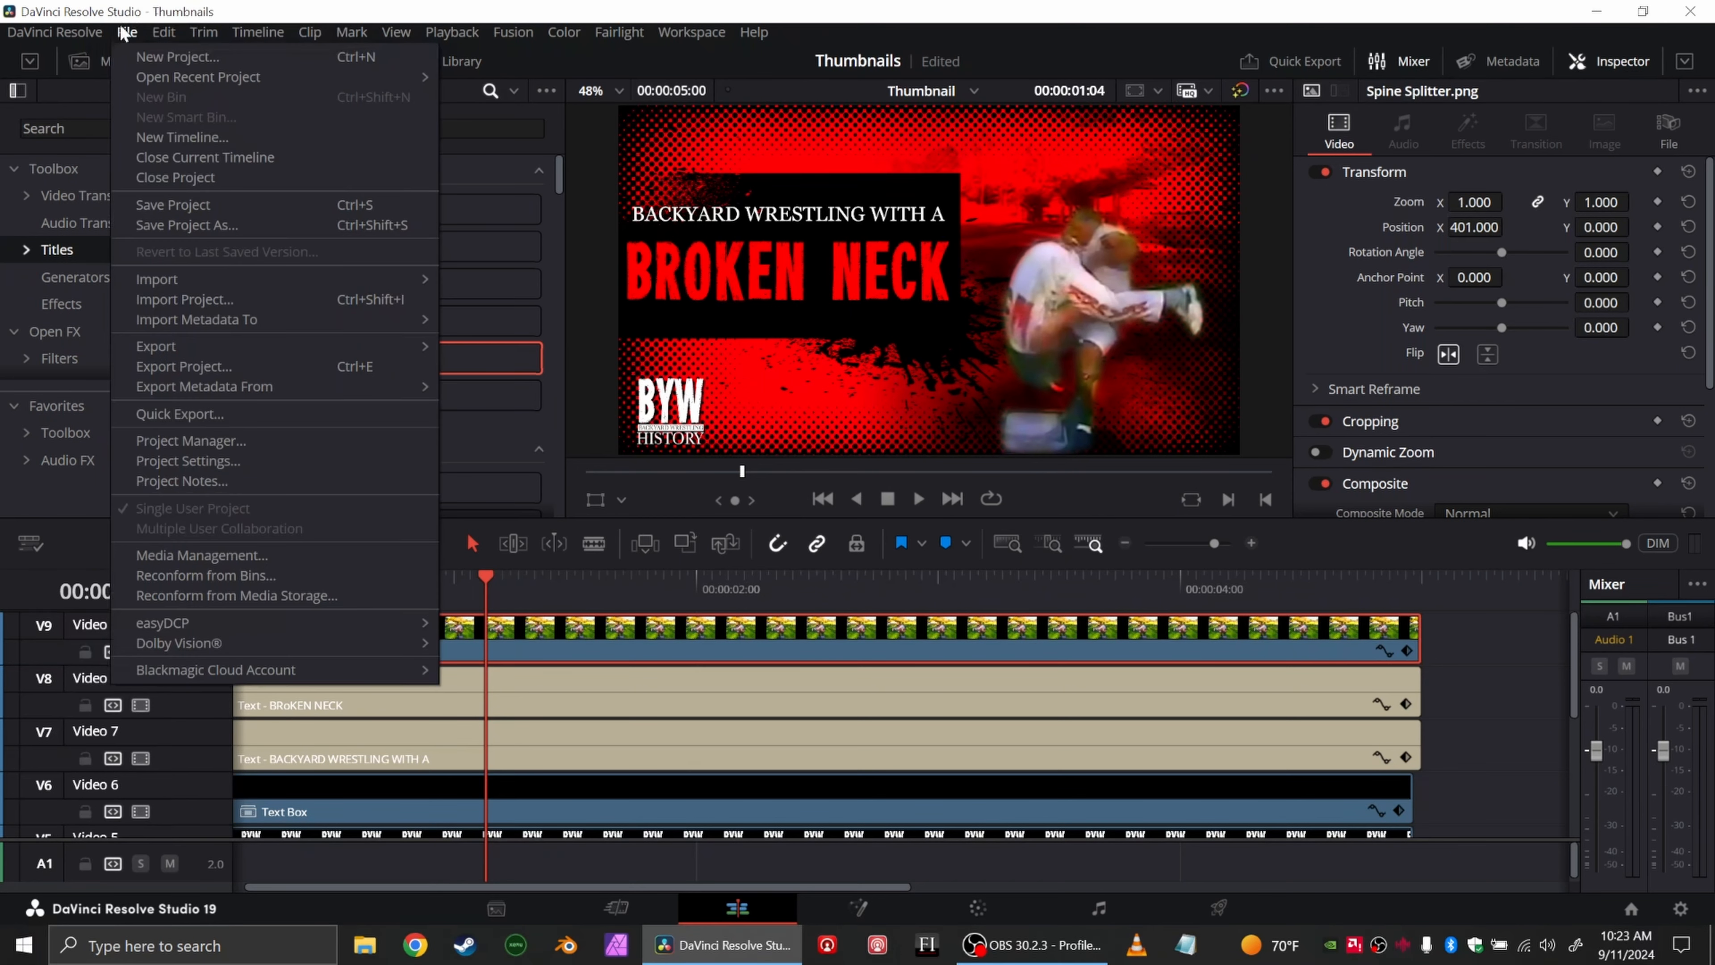
mouse_move(229, 348)
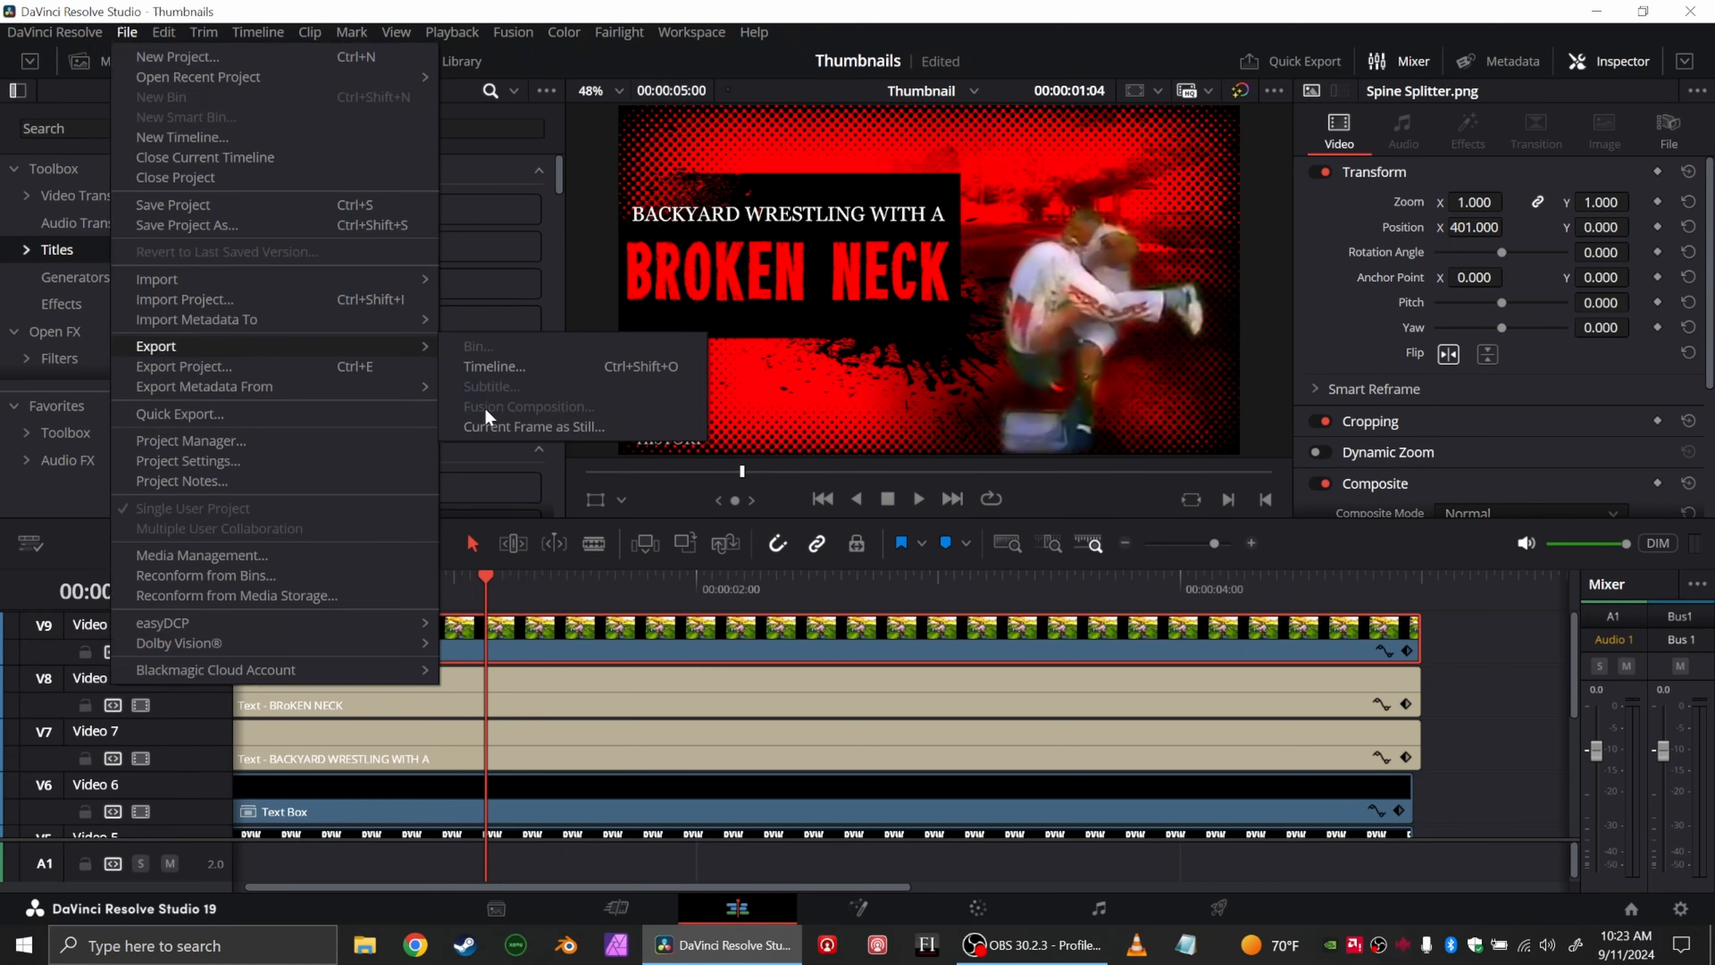
click(514, 431)
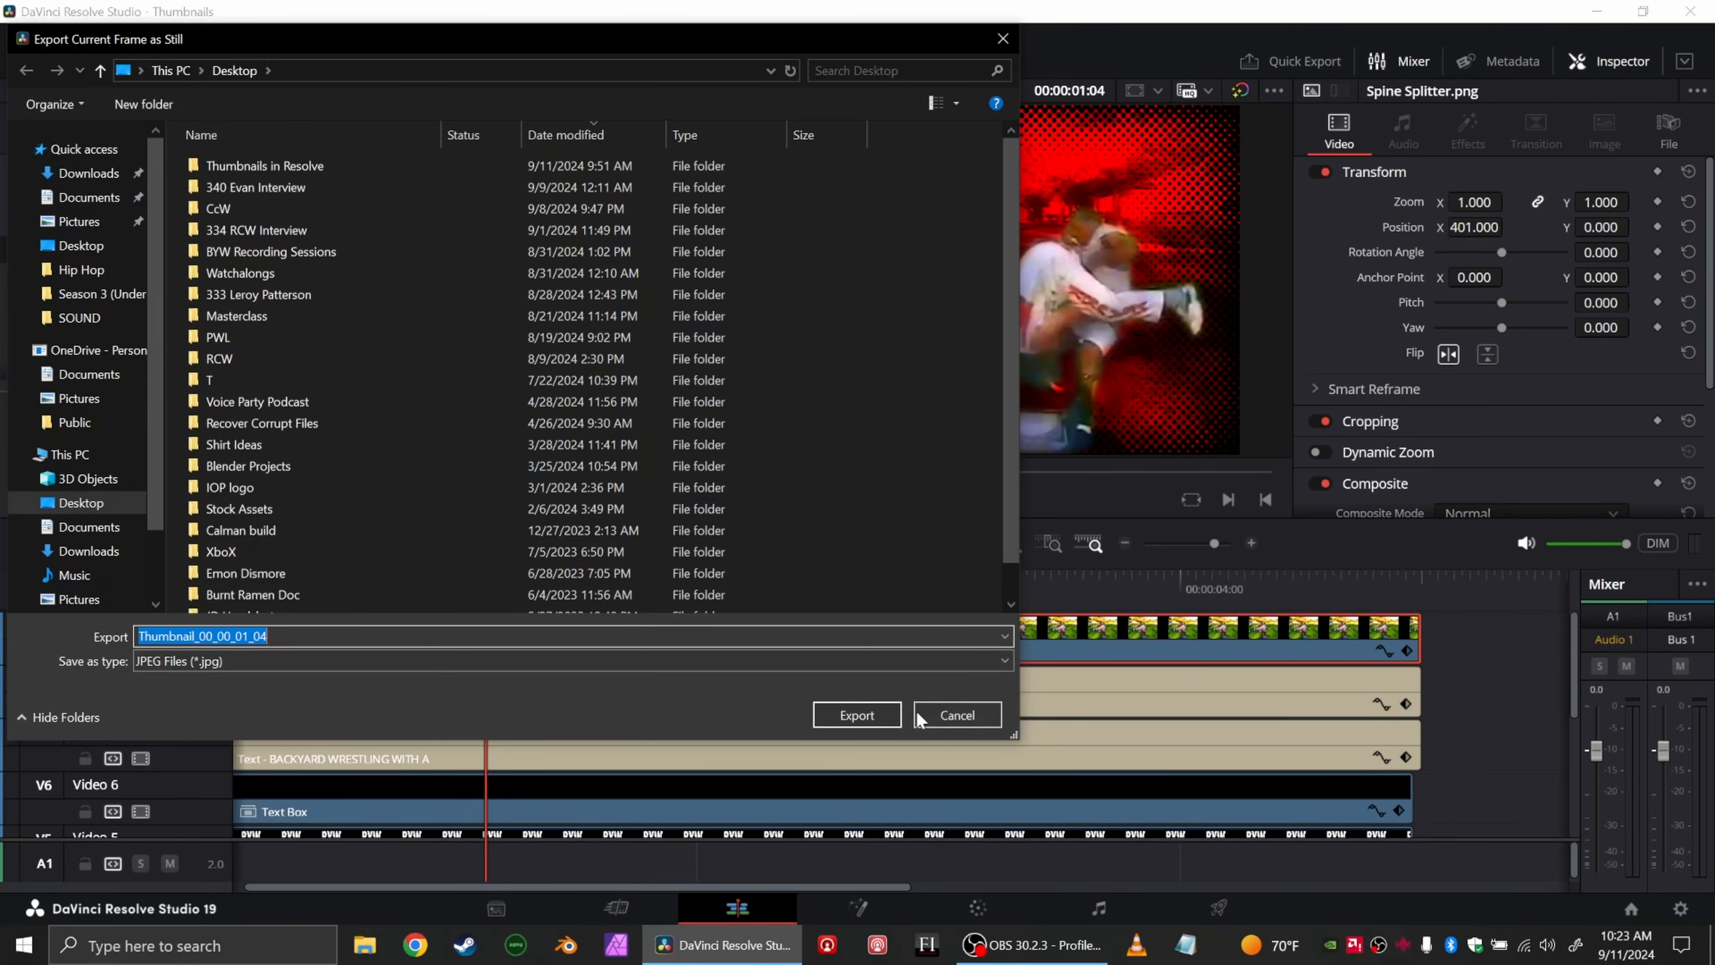
click(947, 714)
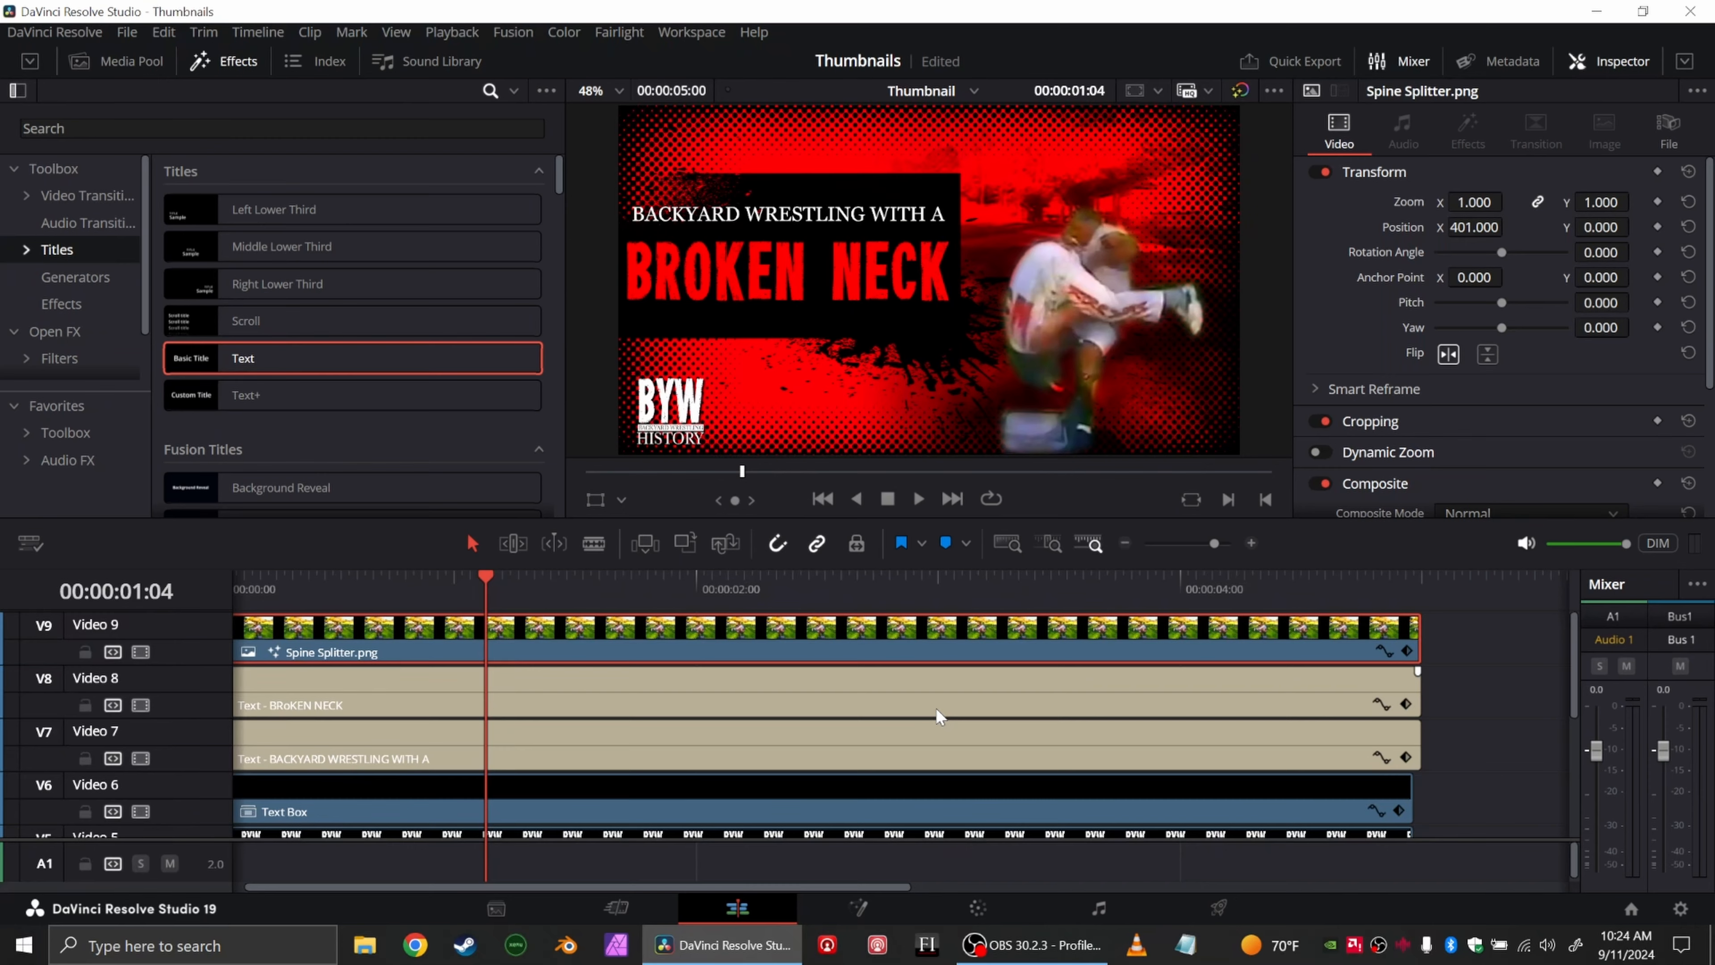
Step: Try a blue color, #0037ff, for the Solid Color clip on Video 3
scroll(878, 723, down, 5)
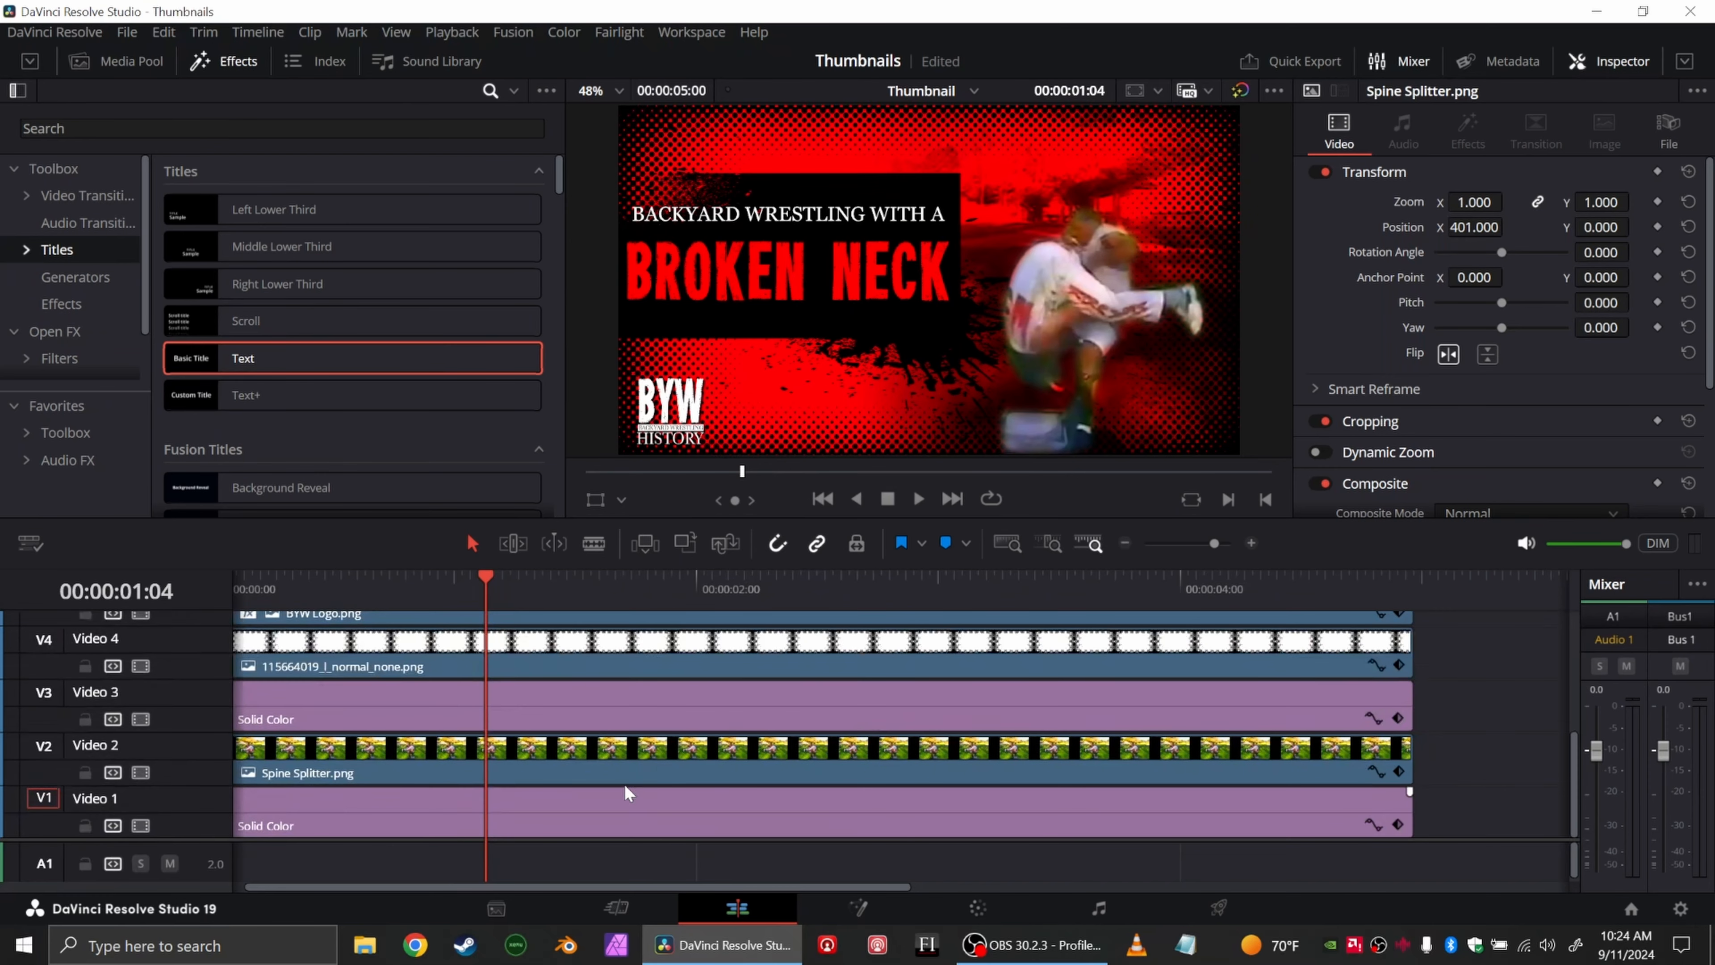
click(584, 698)
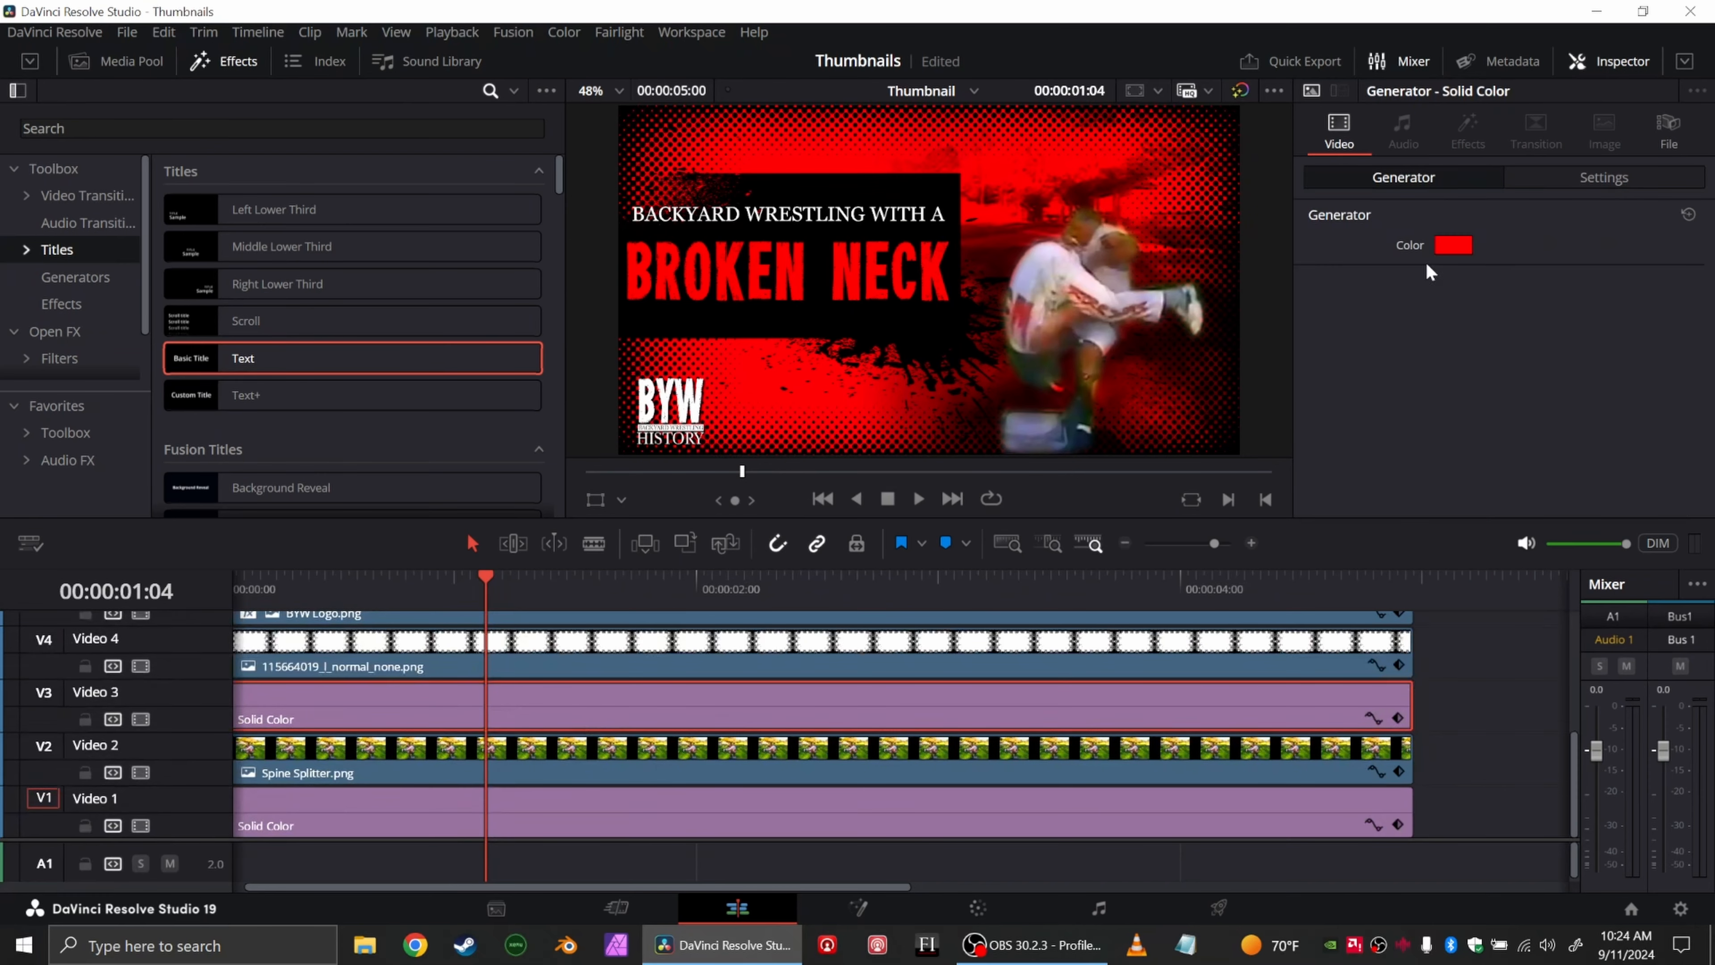
click(1454, 245)
drag(884, 328, 904, 288)
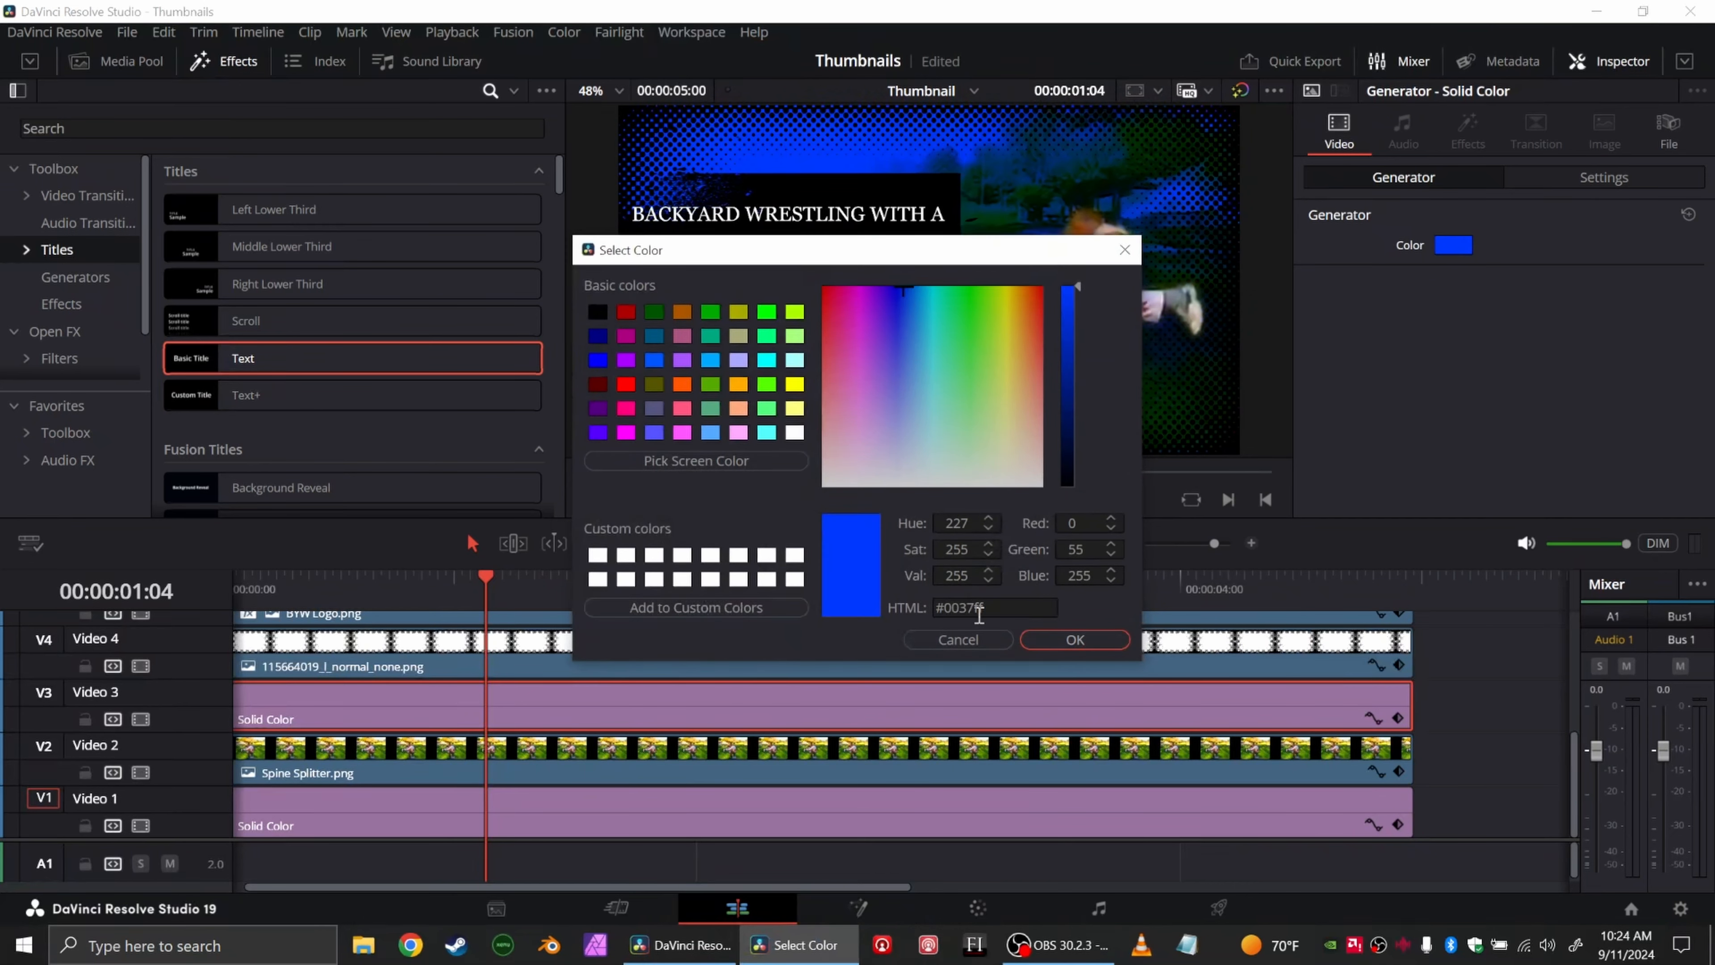
double_click(979, 614)
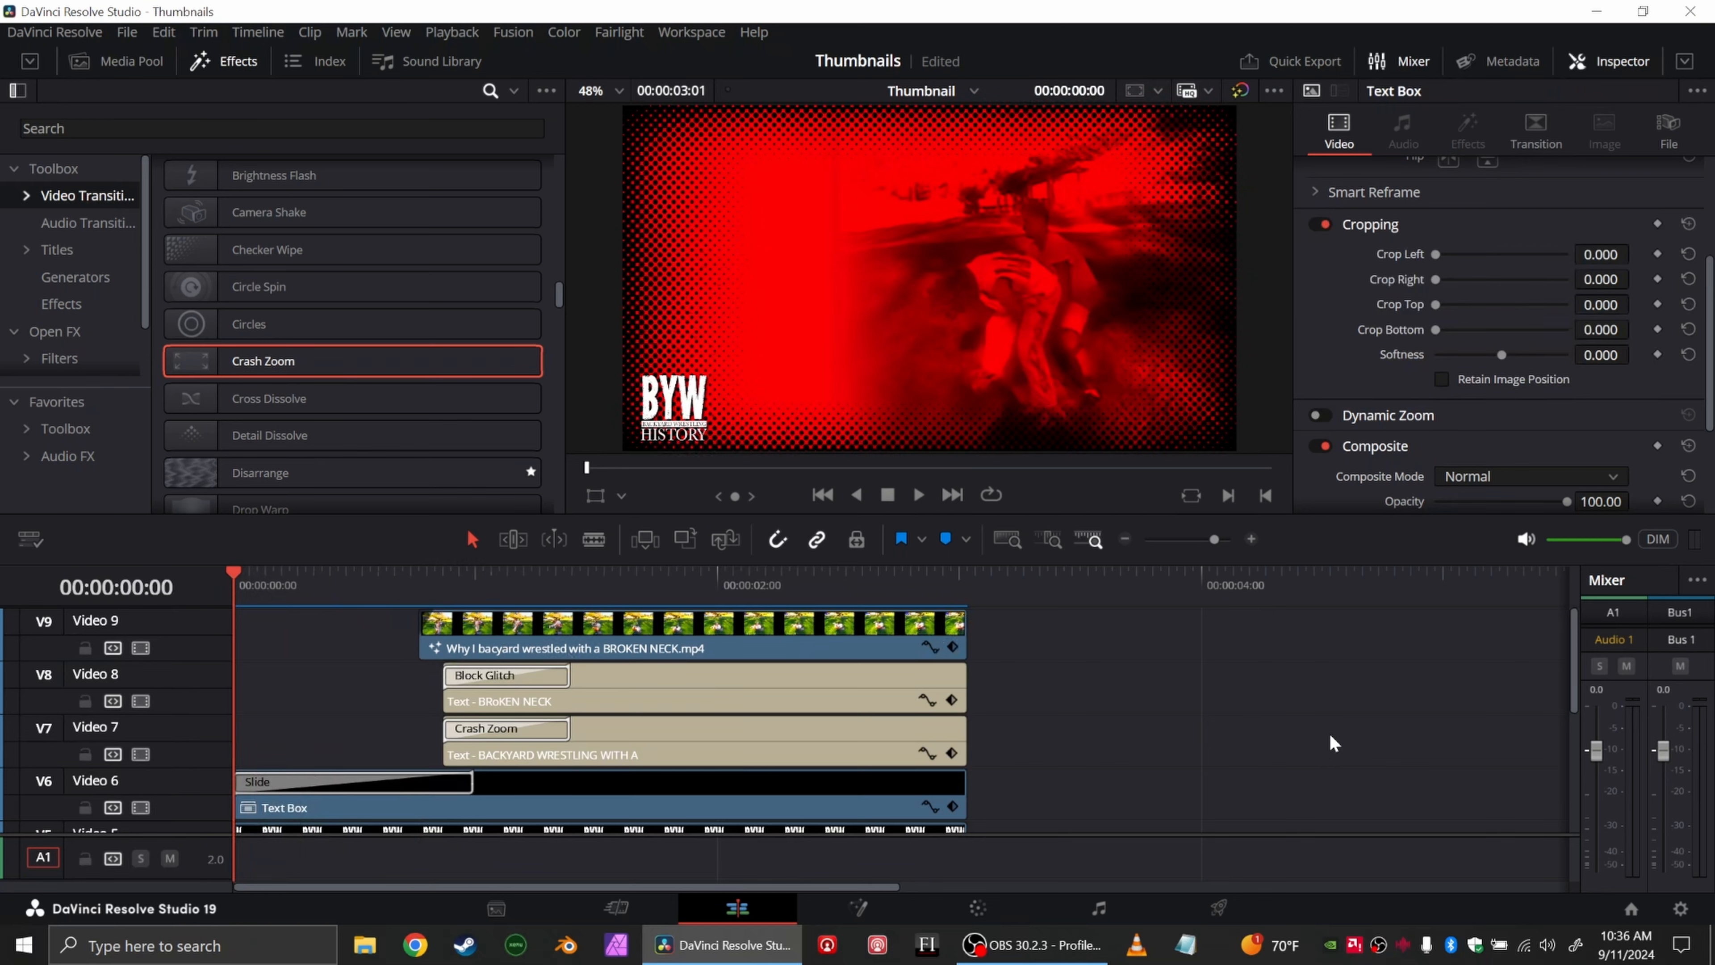
Step: Play the animated thumbnail timeline from its start
key(space)
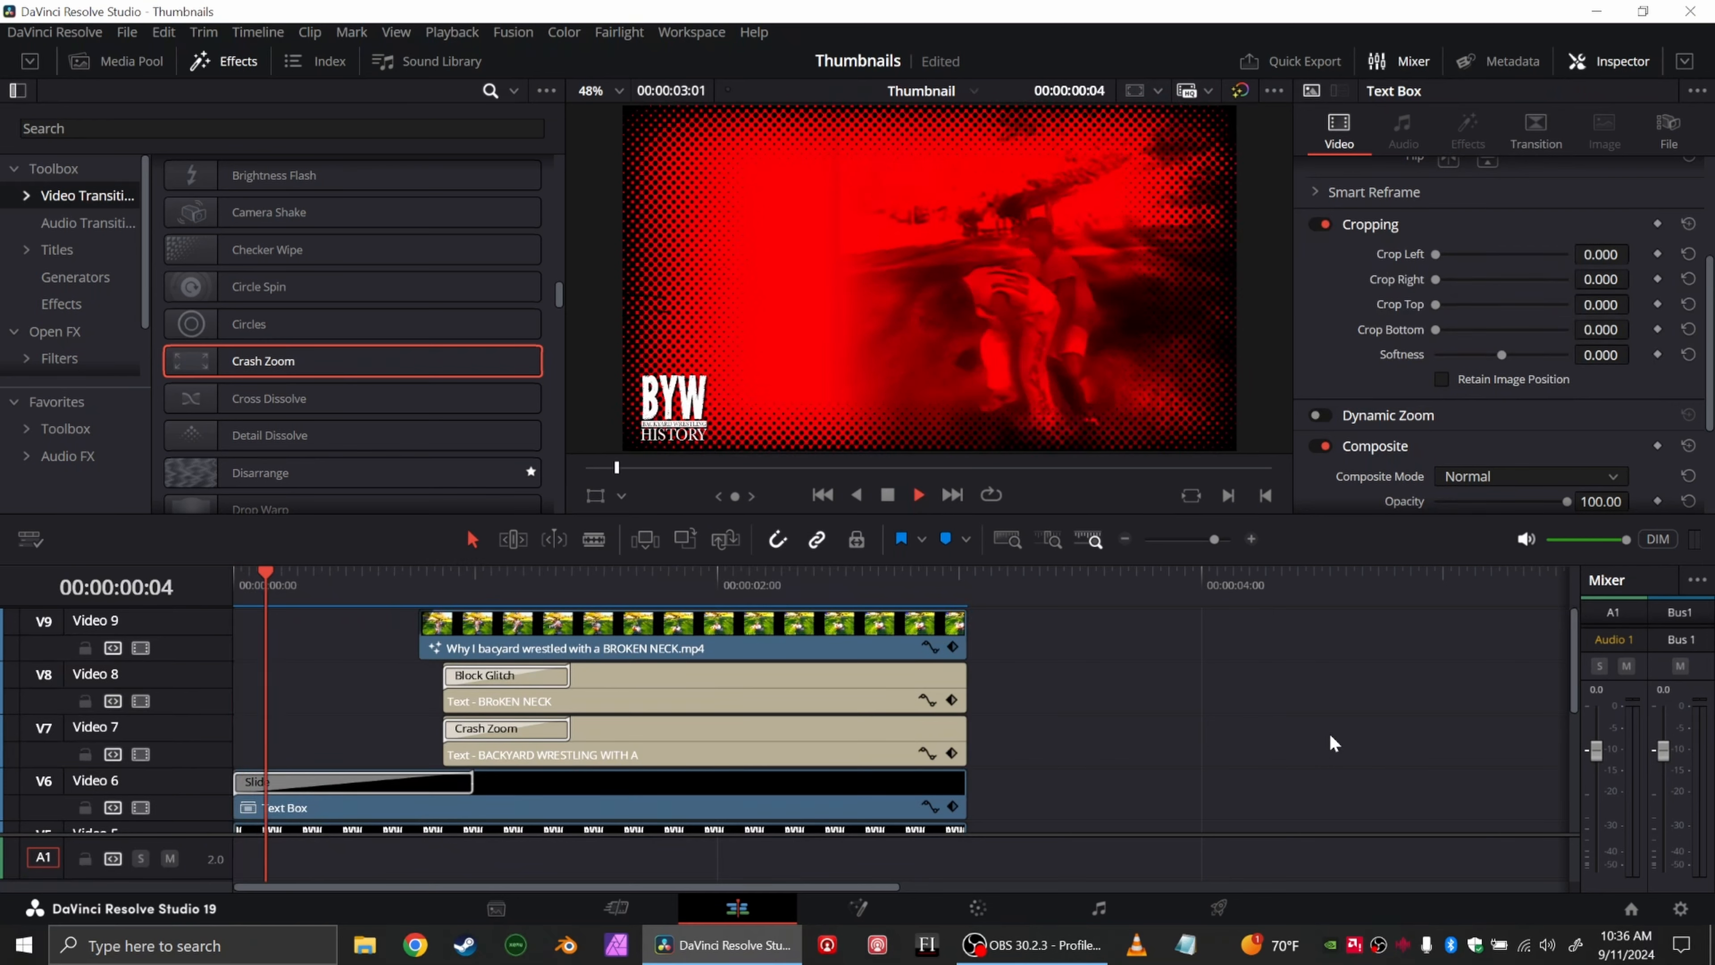